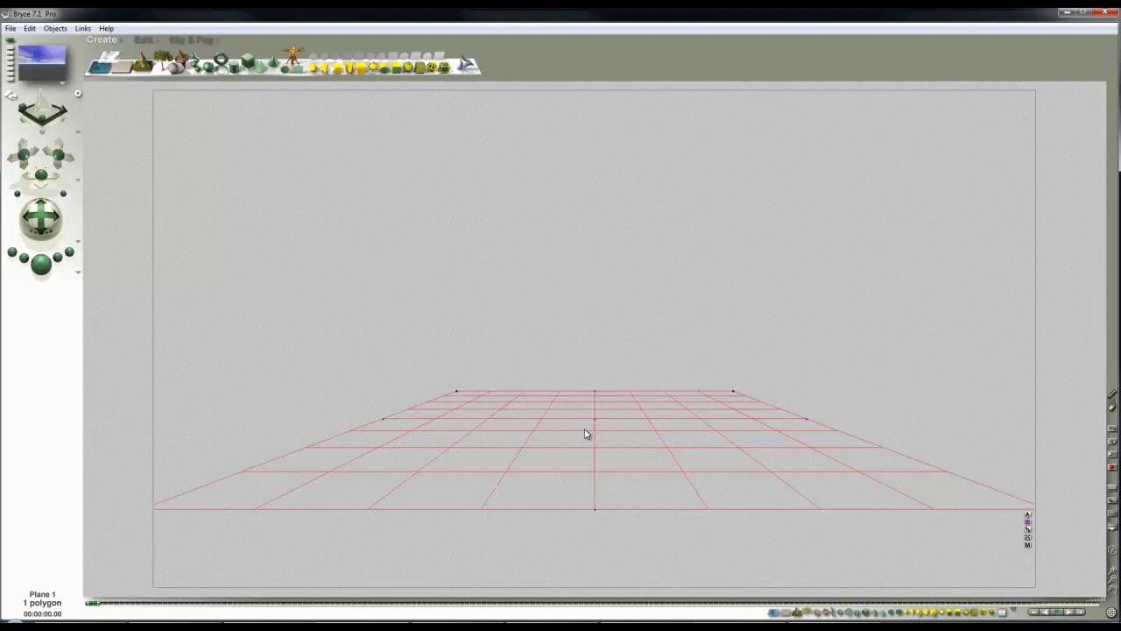
Delete the ground plane, create a terrain in its place and open it in the Terrain Editor.
key(Delete)
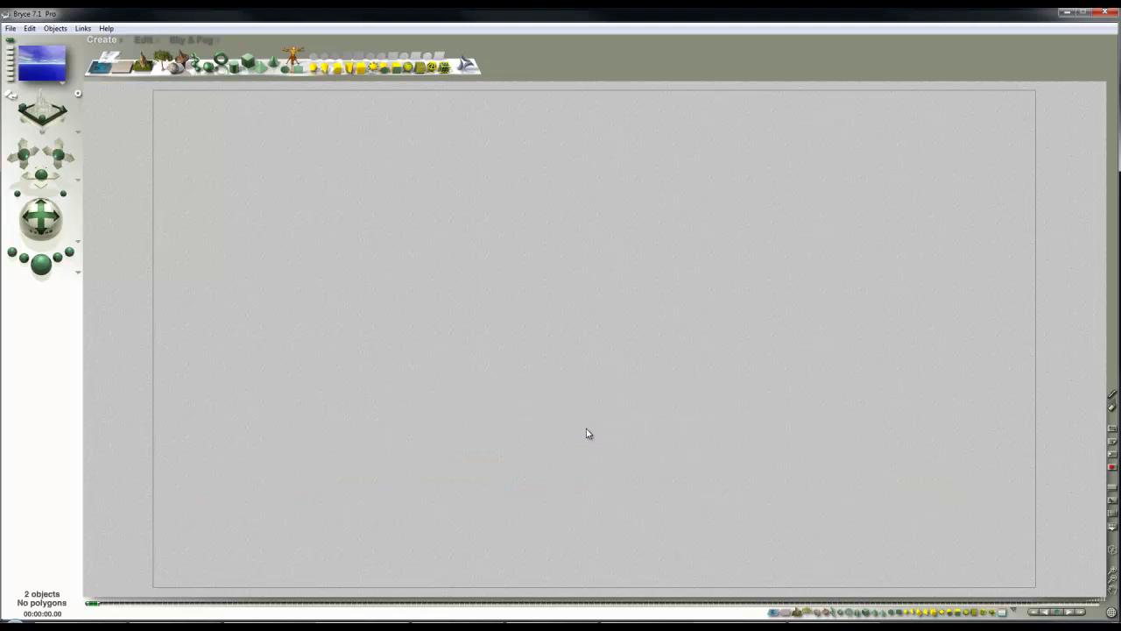
click(142, 69)
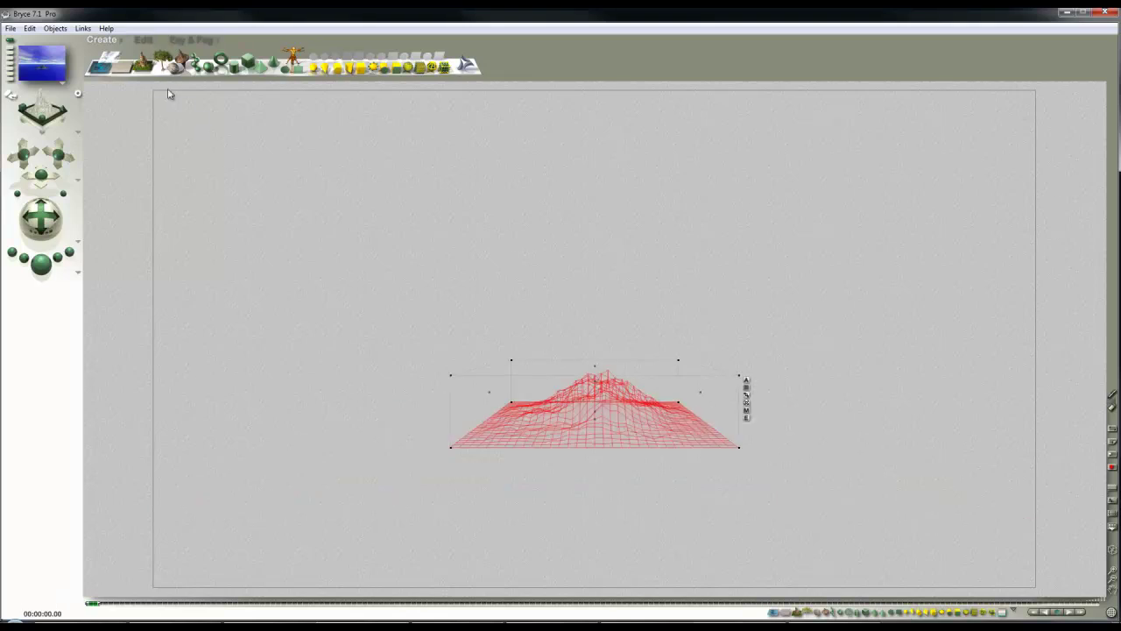
click(746, 417)
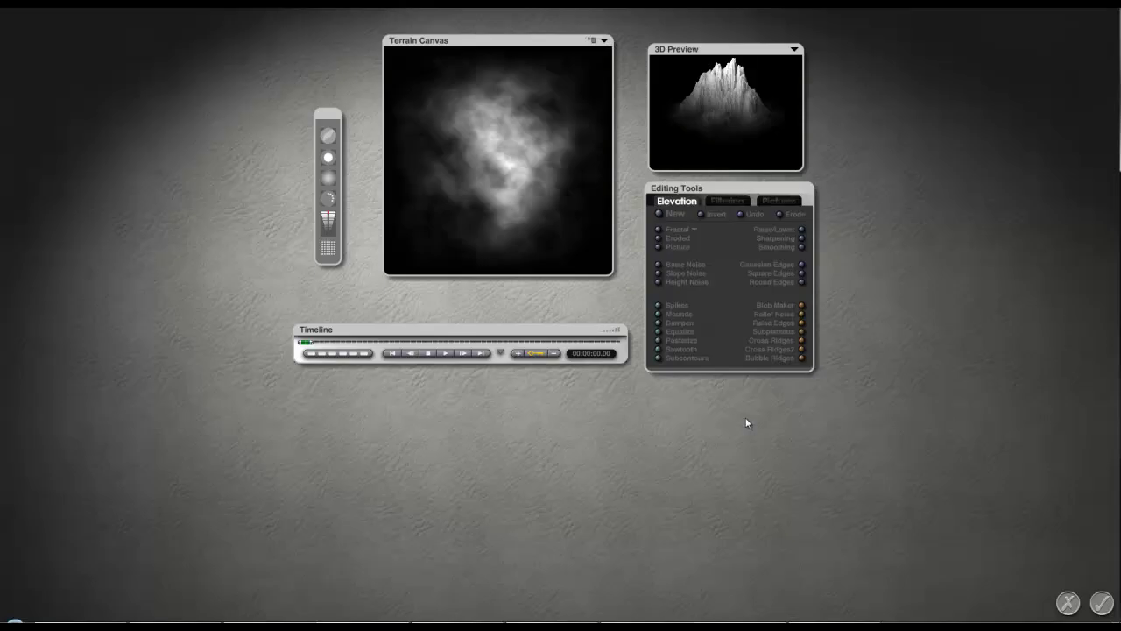
Set the terrain canvas's resolution and choose a fractal type for the terrain.
click(647, 79)
click(686, 158)
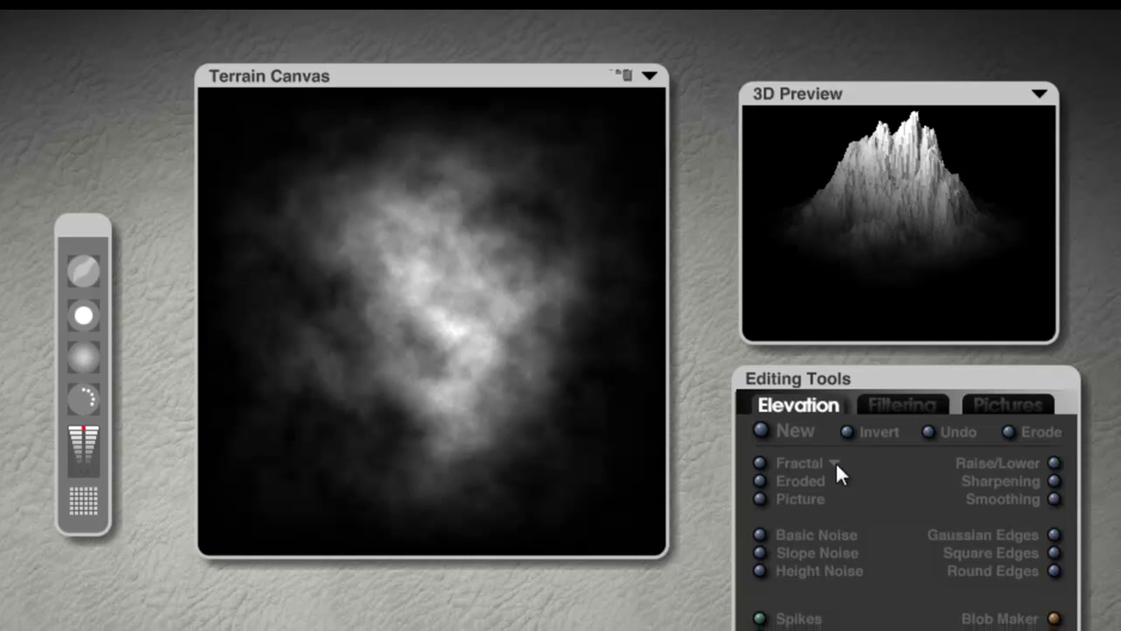
click(836, 469)
click(939, 564)
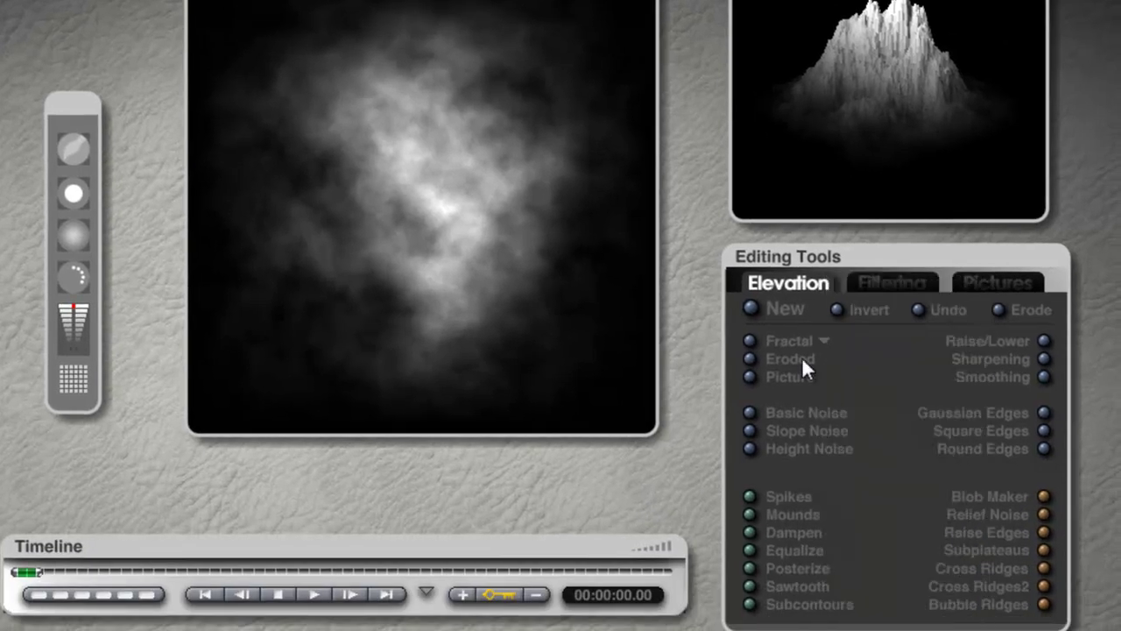
Generate a new random elevation for the terrain by applying Fractal several times.
click(750, 340)
click(750, 341)
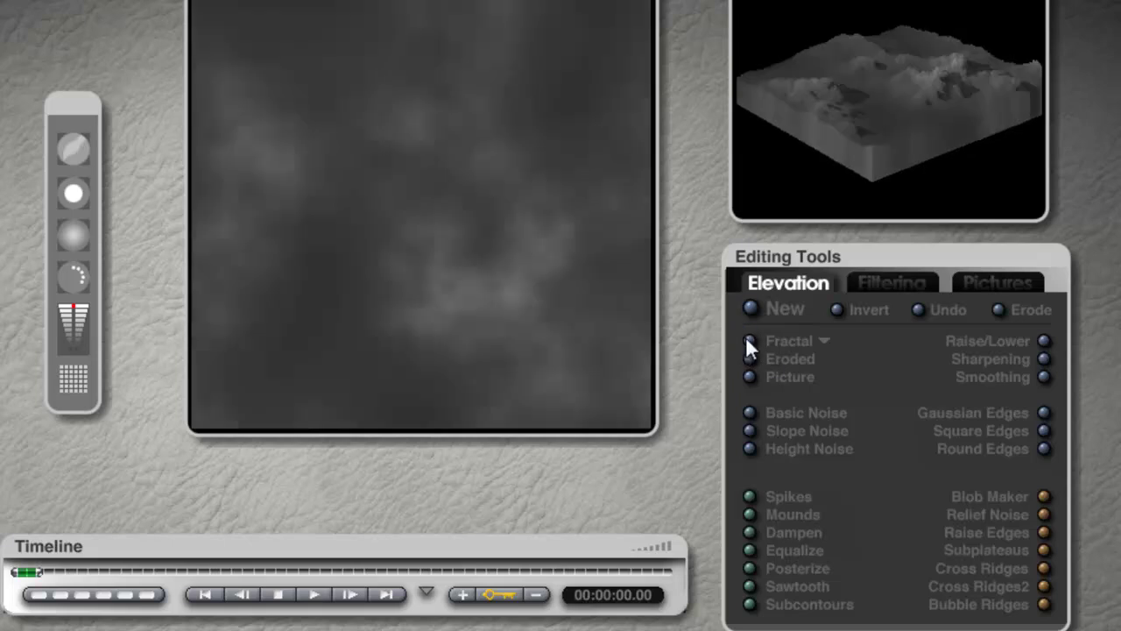
click(750, 340)
click(750, 341)
click(749, 340)
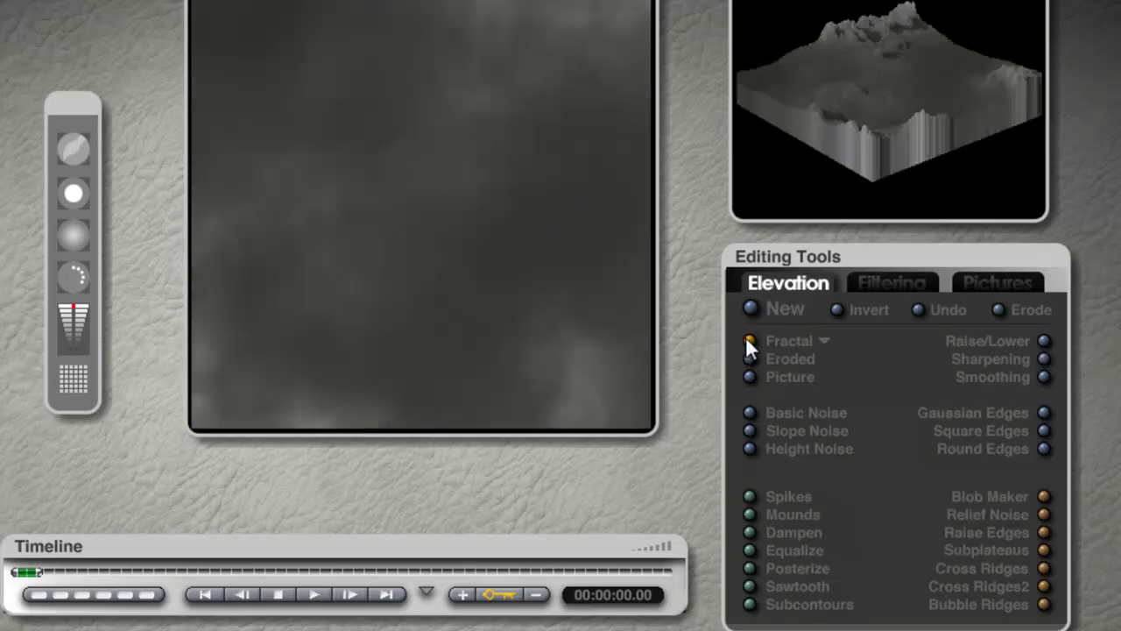
click(747, 340)
Apply the Sawtooth, Mounds and Subplateaus effects to the terrain and accept the edited elevation.
drag(865, 92, 922, 152)
click(751, 585)
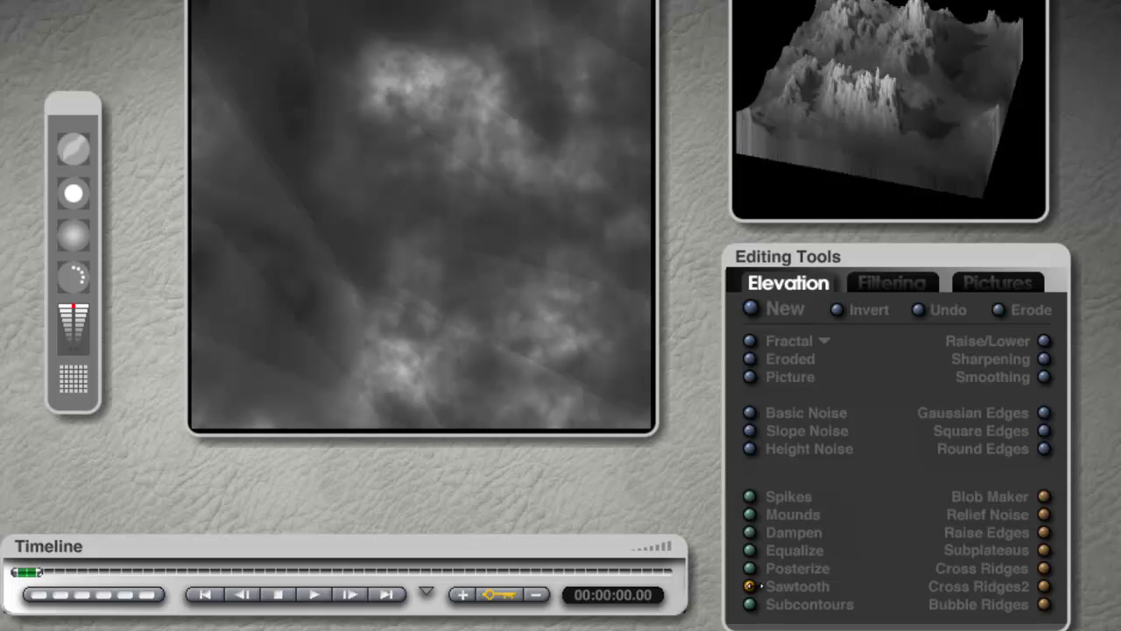
mouse_move(891, 102)
mouse_down()
mouse_move(908, 118)
mouse_move(846, 98)
mouse_up()
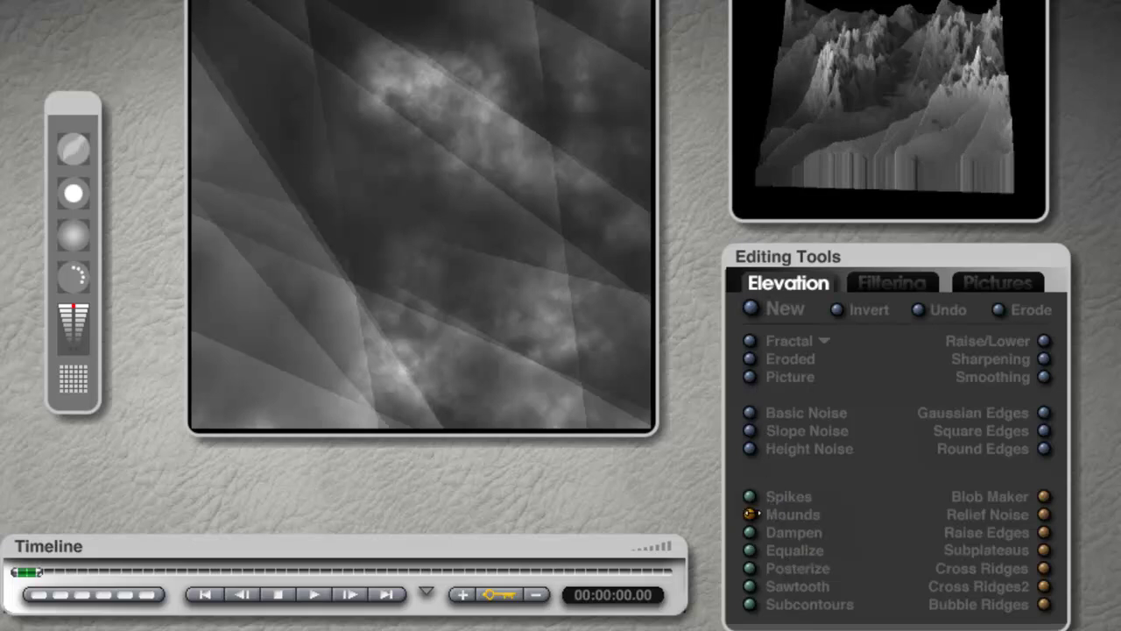
click(750, 514)
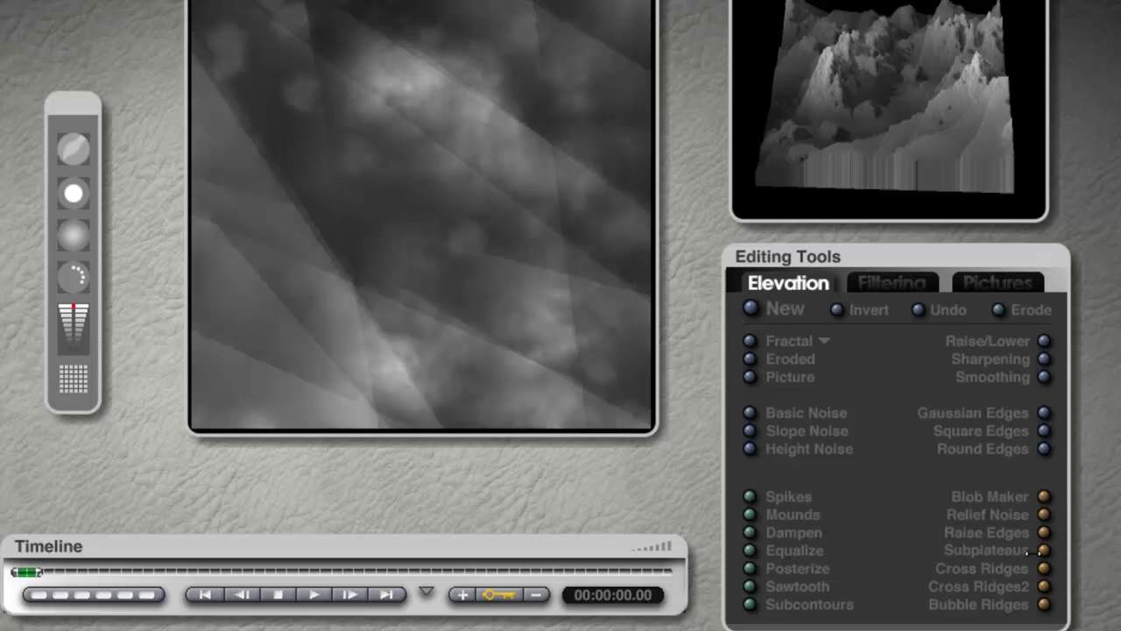
click(1045, 549)
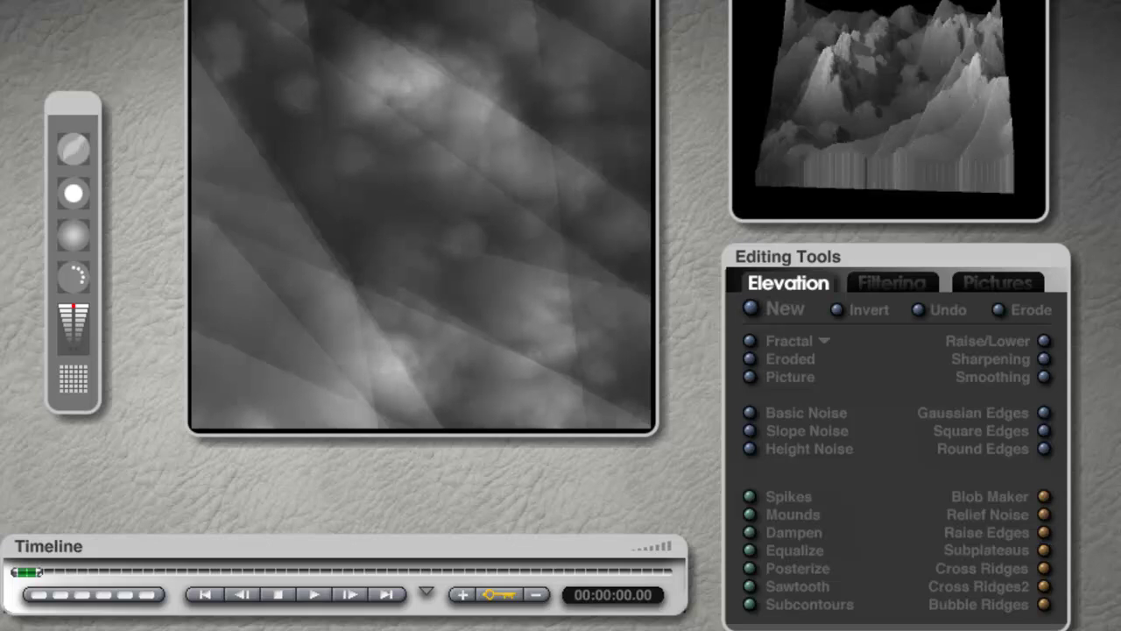
drag(923, 79, 1017, 179)
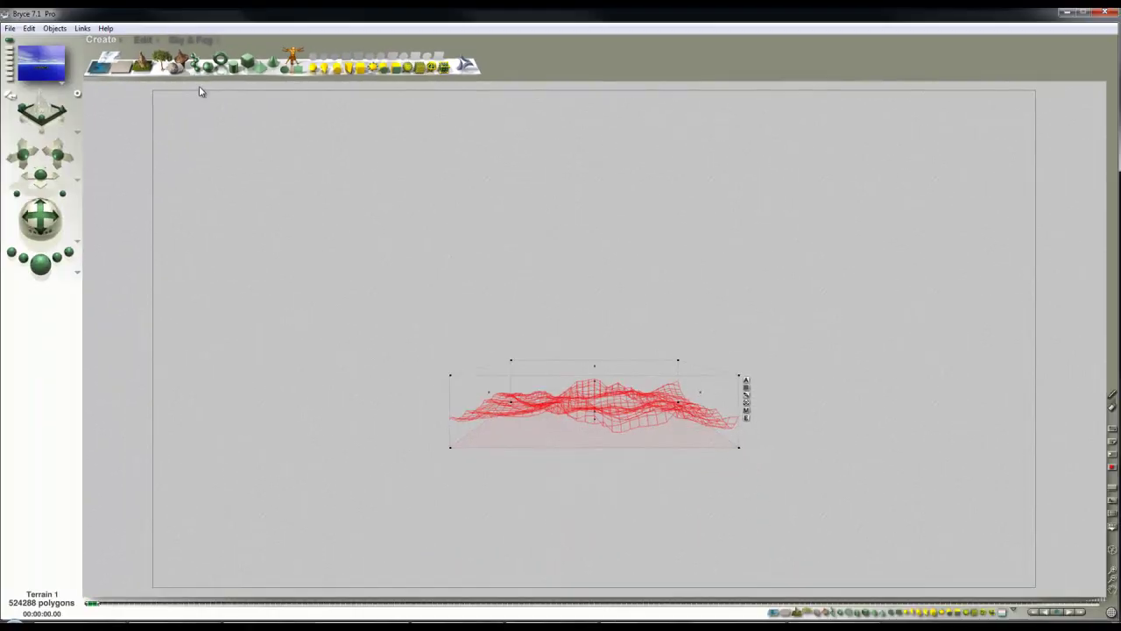
Enlarge the terrain in the top view so it extends past the camera's position, and return to the camera view.
key(2)
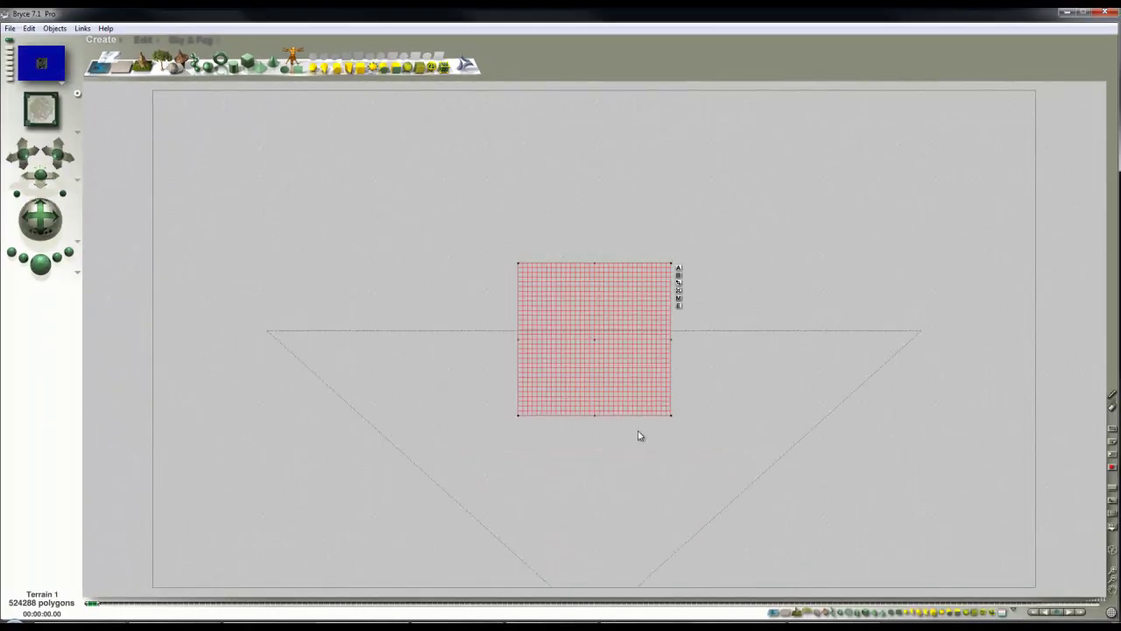
click(1112, 579)
click(1112, 579)
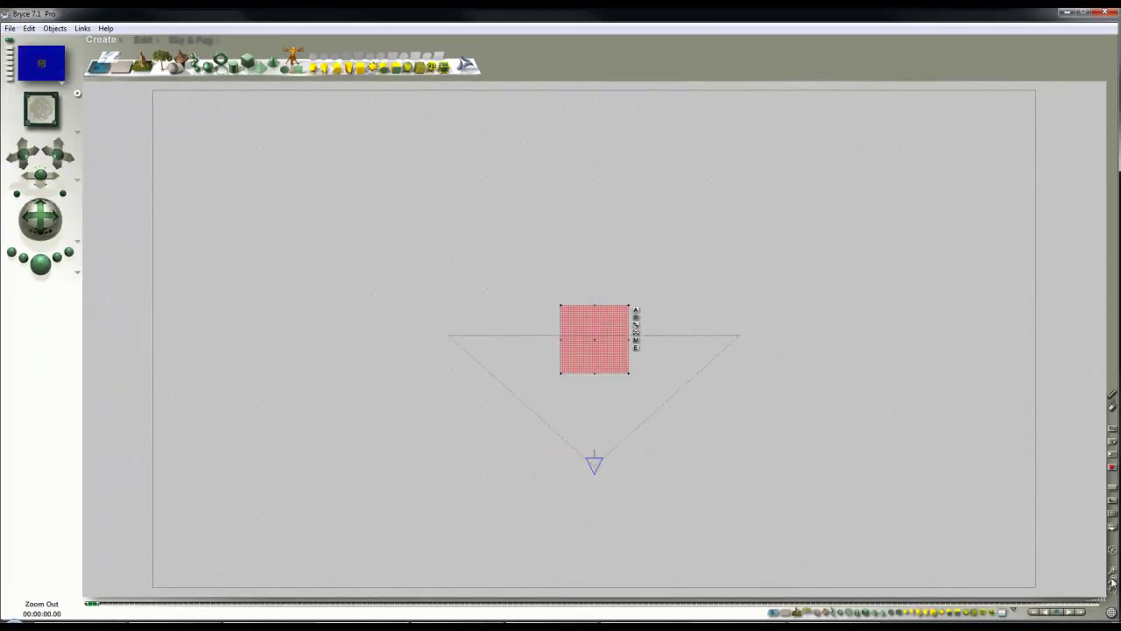
click(141, 41)
drag(136, 63, 184, 75)
key(1)
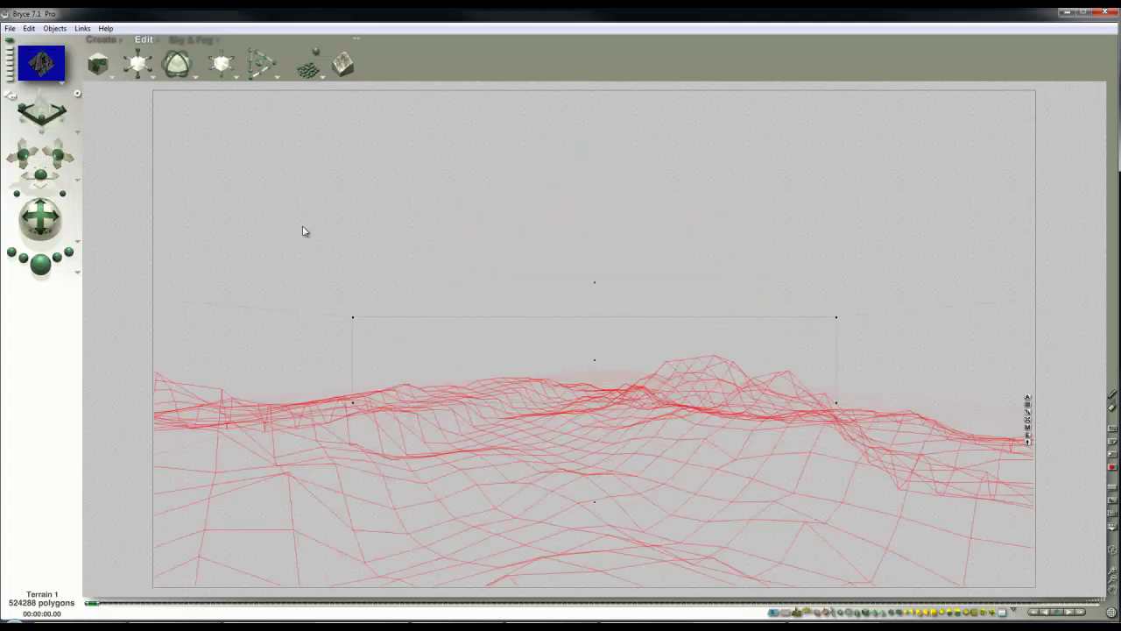
Test-render the landscape, reposition the camera slightly and return to the wireframe.
click(41, 268)
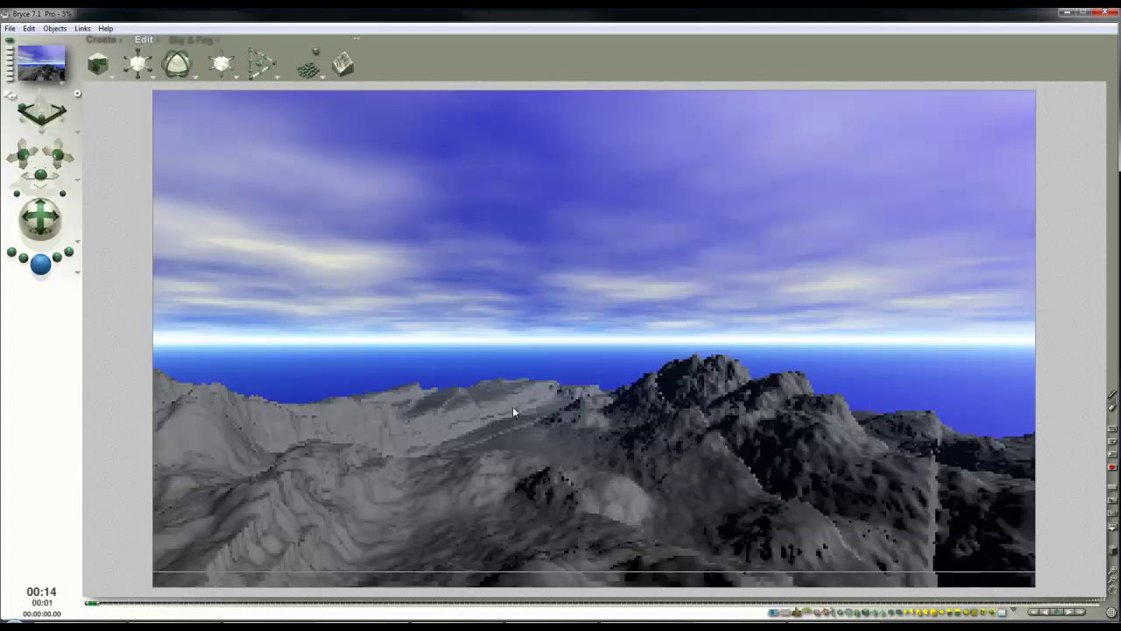
click(560, 469)
key(Escape)
drag(57, 157, 58, 165)
click(33, 258)
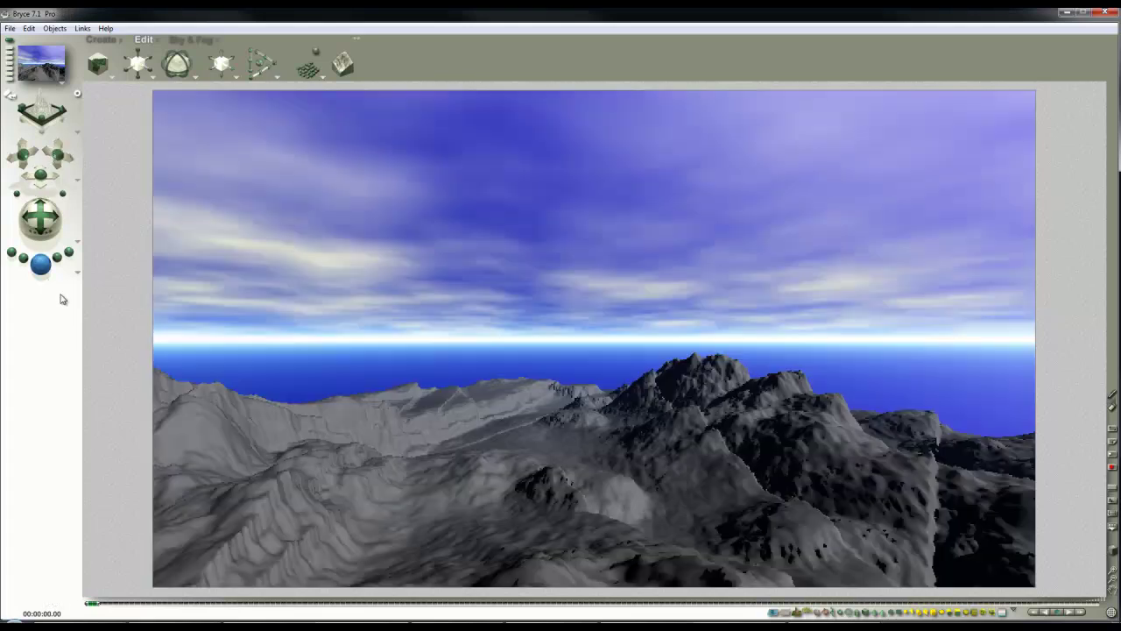
click(247, 245)
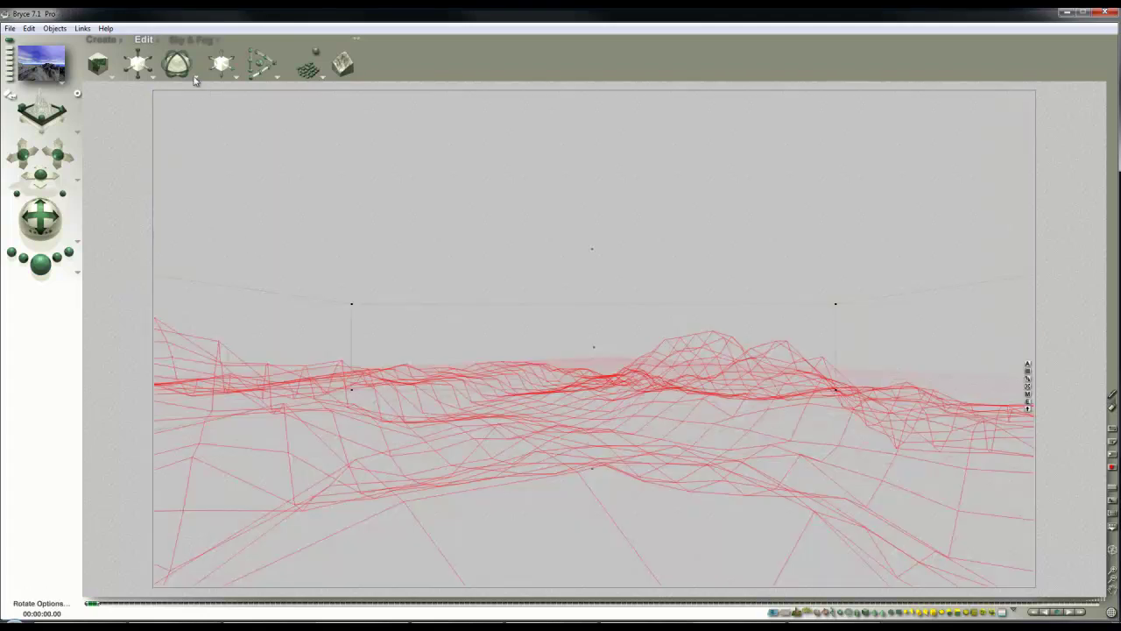
Rotate the terrain about the world Y axis, re-aim the camera and render the scene.
drag(182, 73, 182, 73)
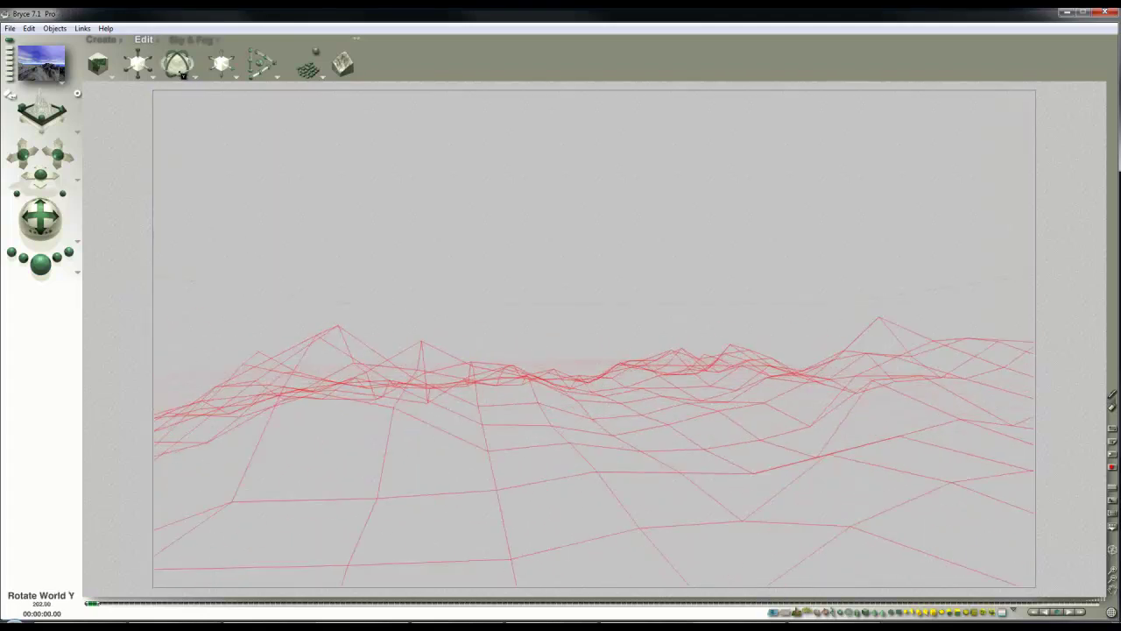
drag(40, 217, 40, 218)
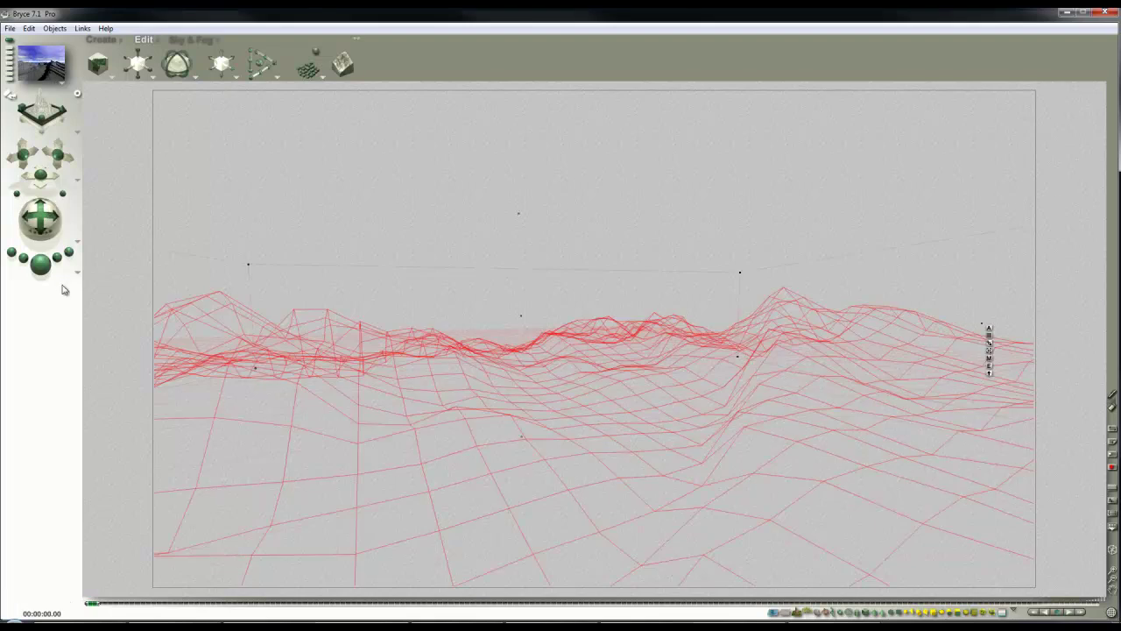
click(51, 272)
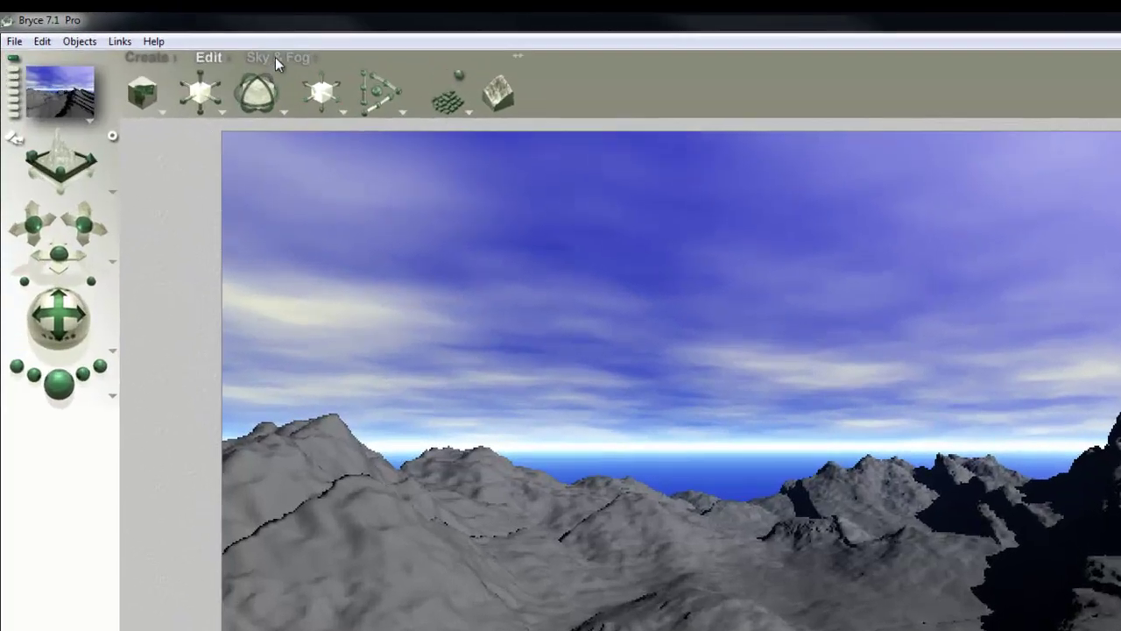
Add a stone to the scene.
click(191, 40)
click(158, 58)
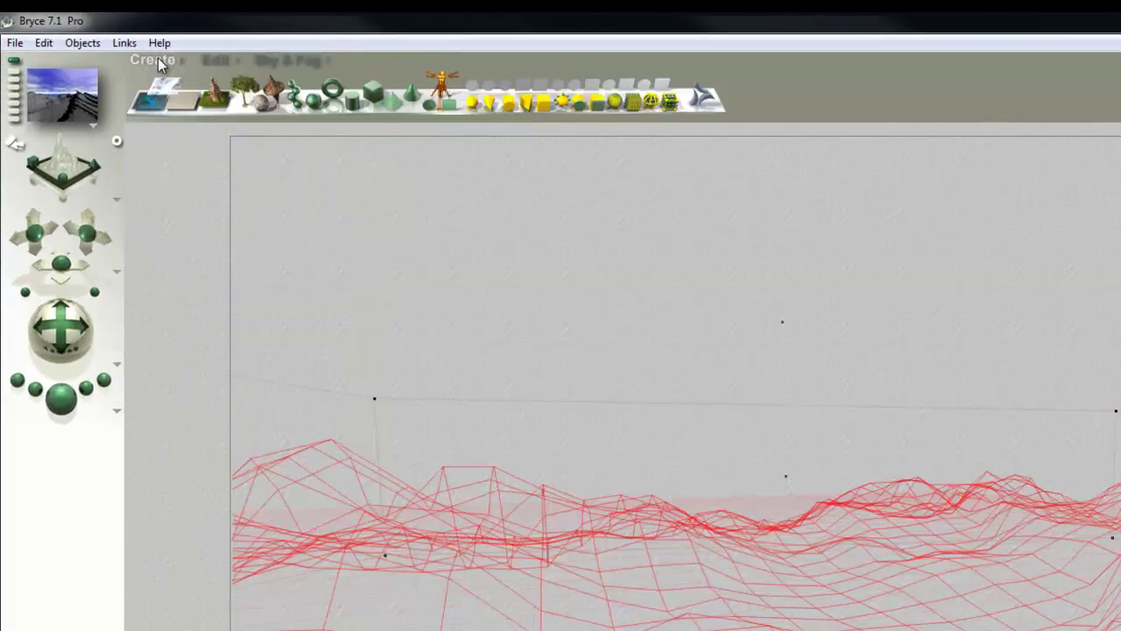
click(266, 106)
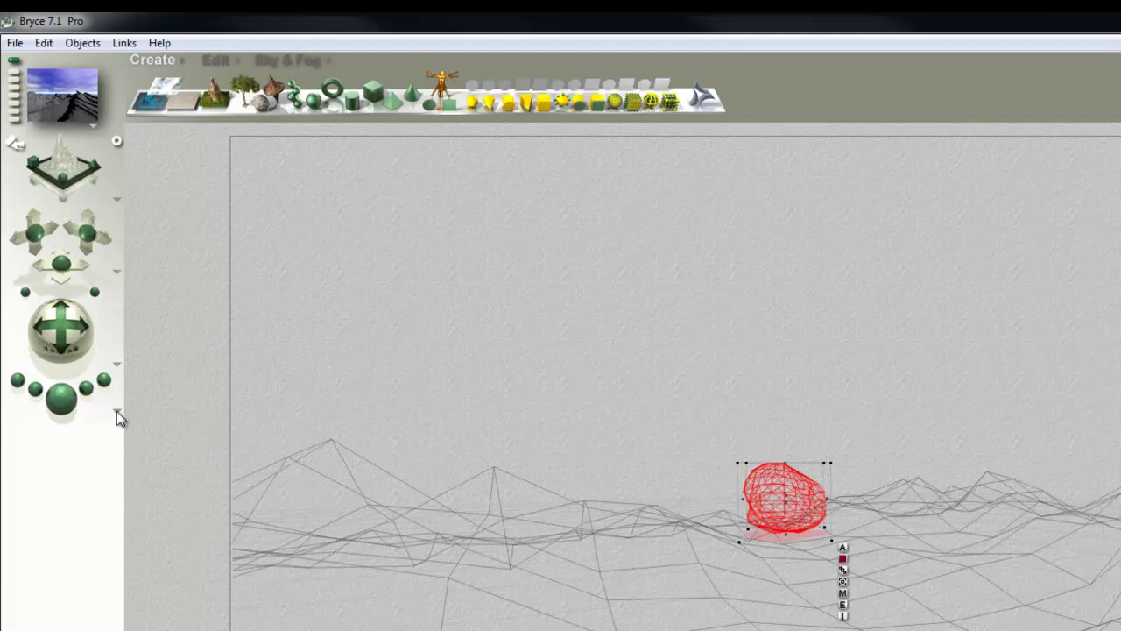
Random-replicate the stone with a quantity of 50 within a boundary of 200 on the x, y and z axes.
click(80, 43)
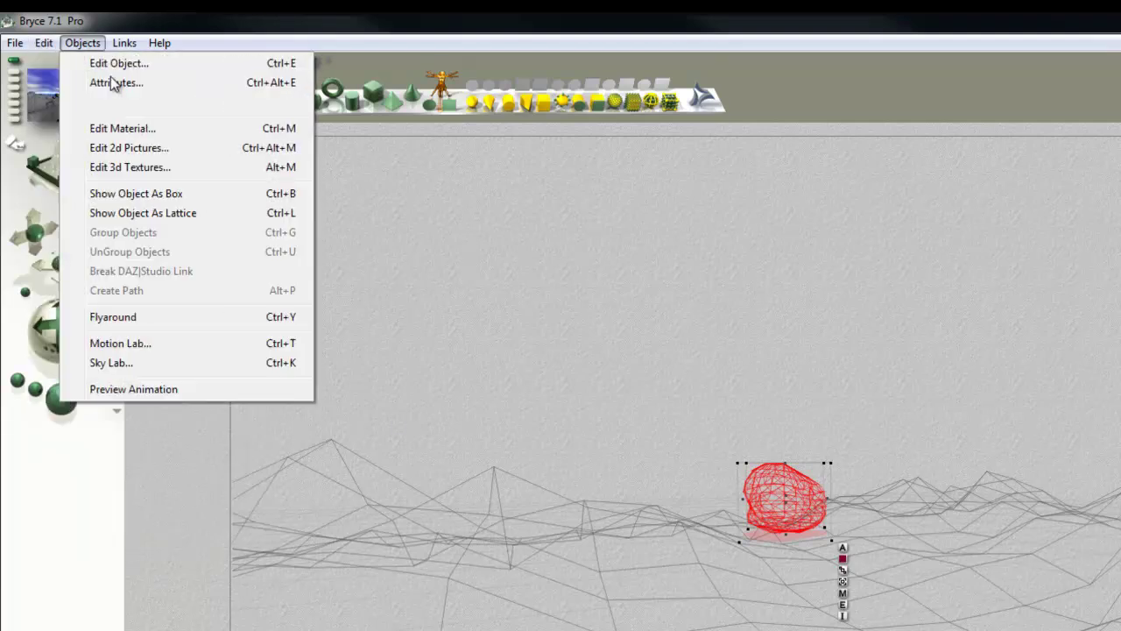
mouse_move(44, 43)
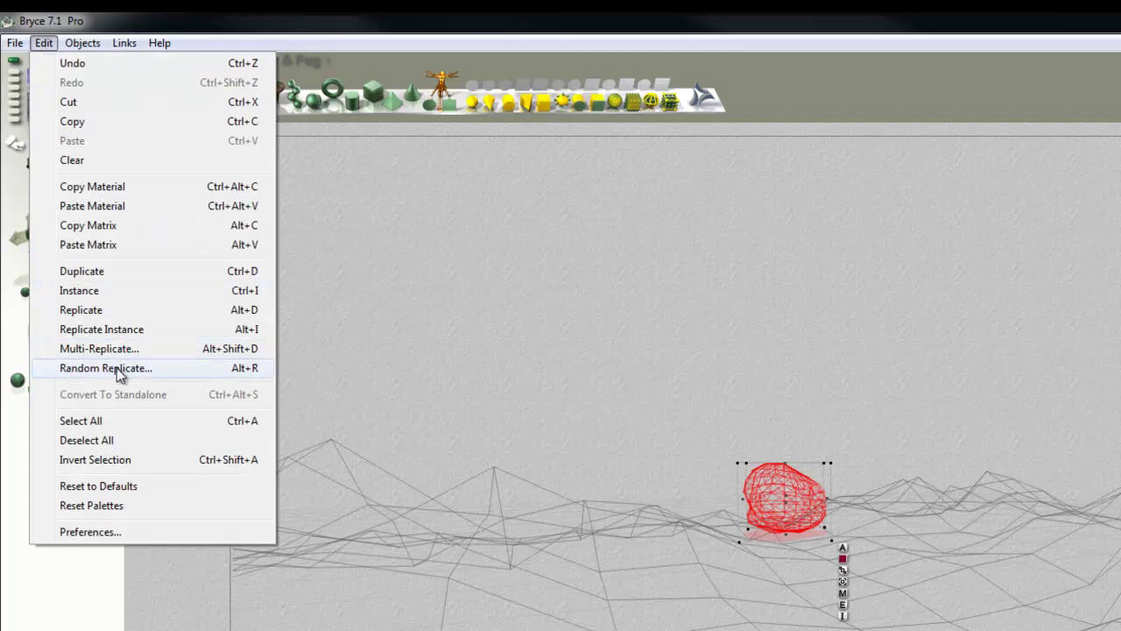
click(154, 371)
text(50)
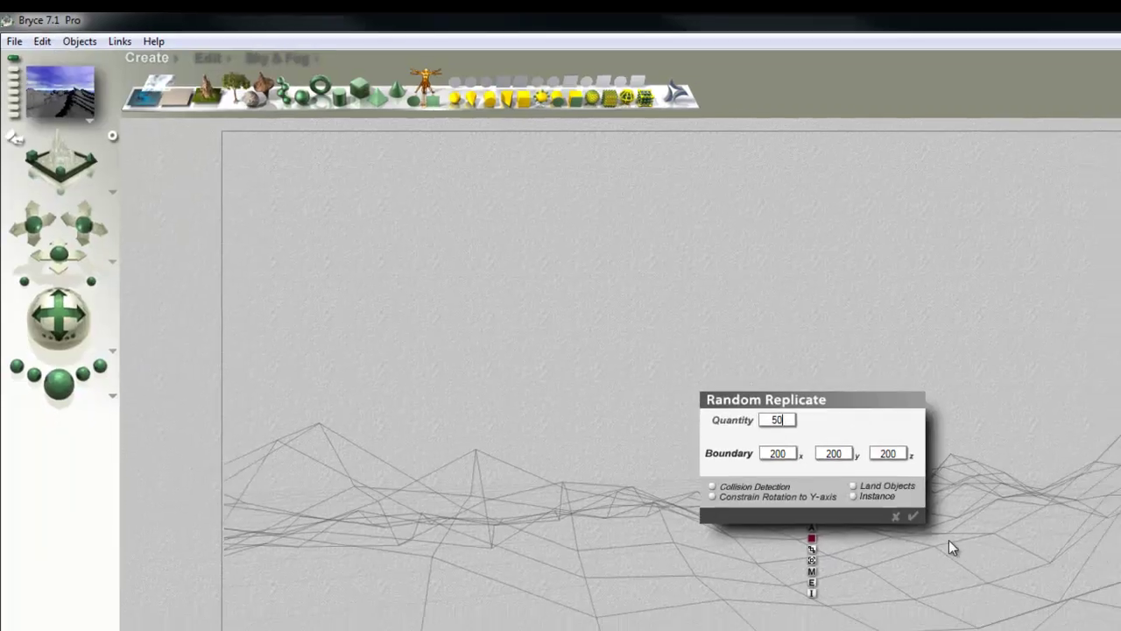
click(912, 516)
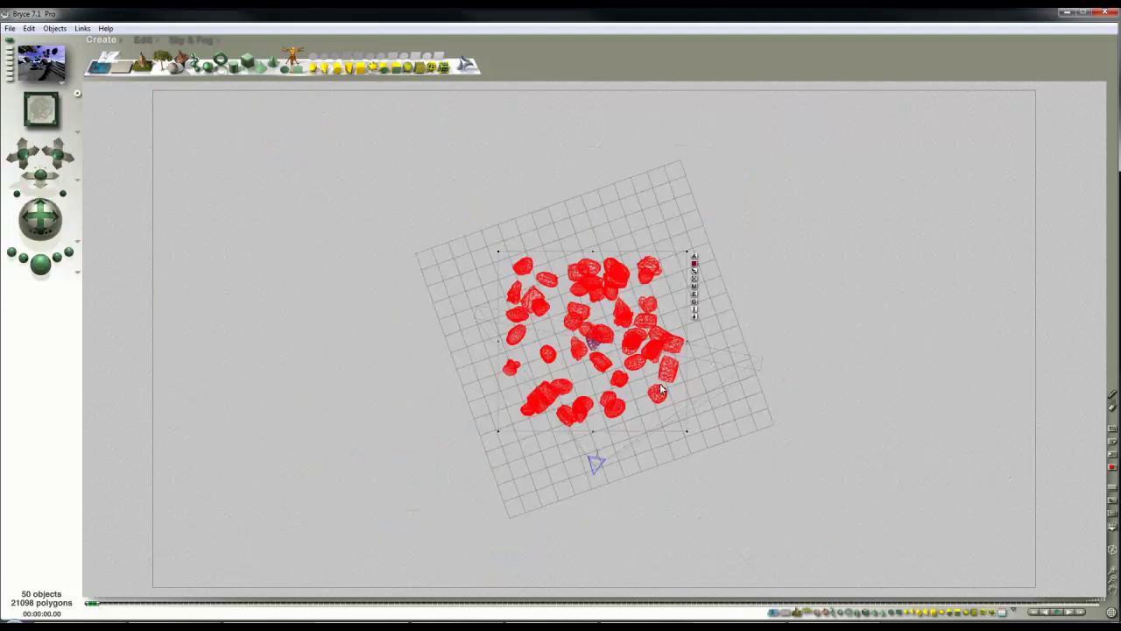
Group all the stones and enlarge, shift and rotate the group to match the terrain's area and orientation.
click(816, 613)
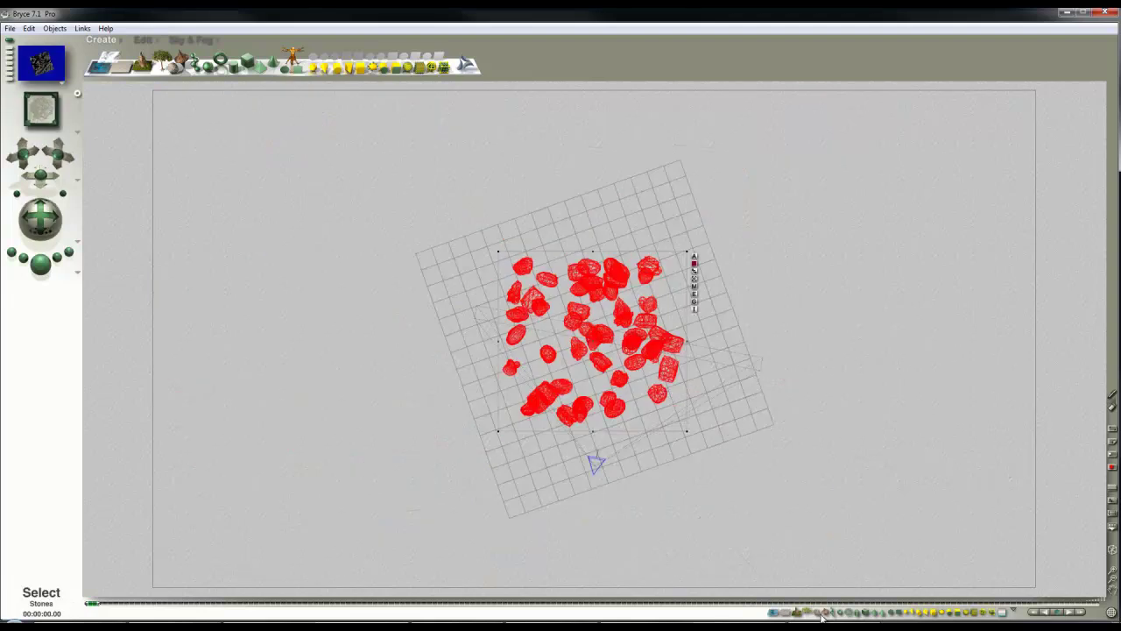
click(694, 302)
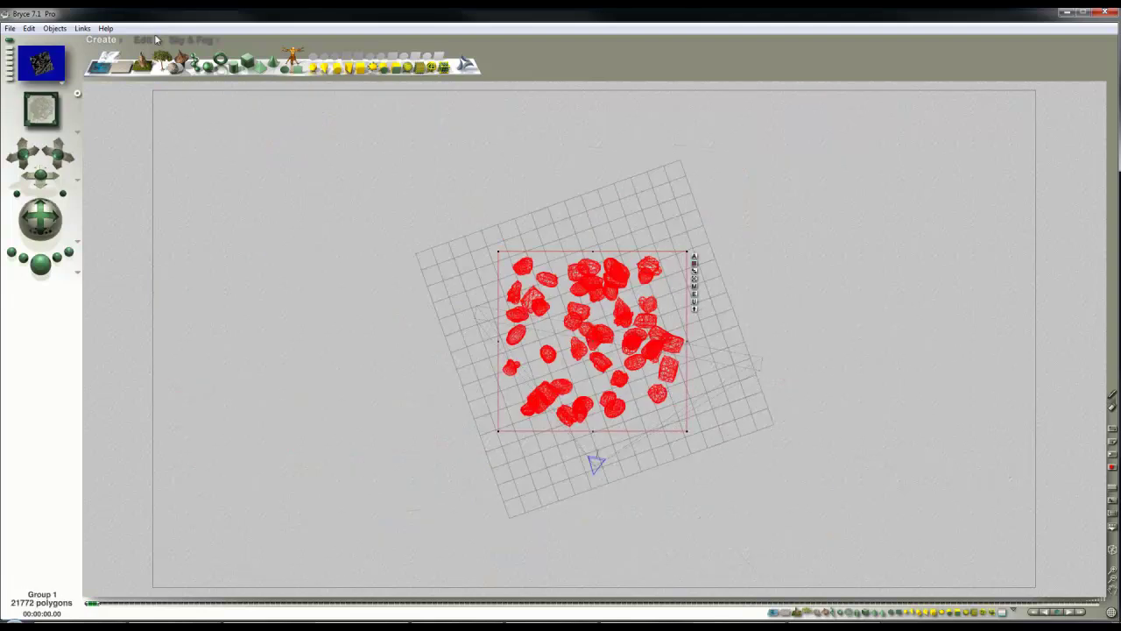
click(142, 40)
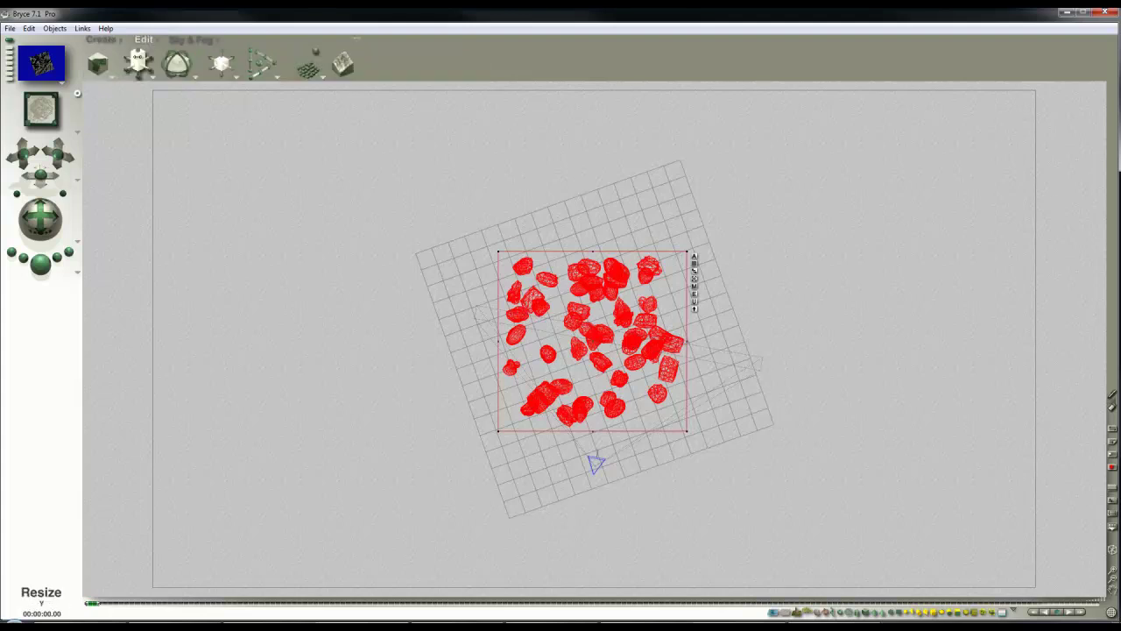
drag(138, 64, 166, 64)
drag(596, 329, 604, 295)
drag(178, 65, 163, 65)
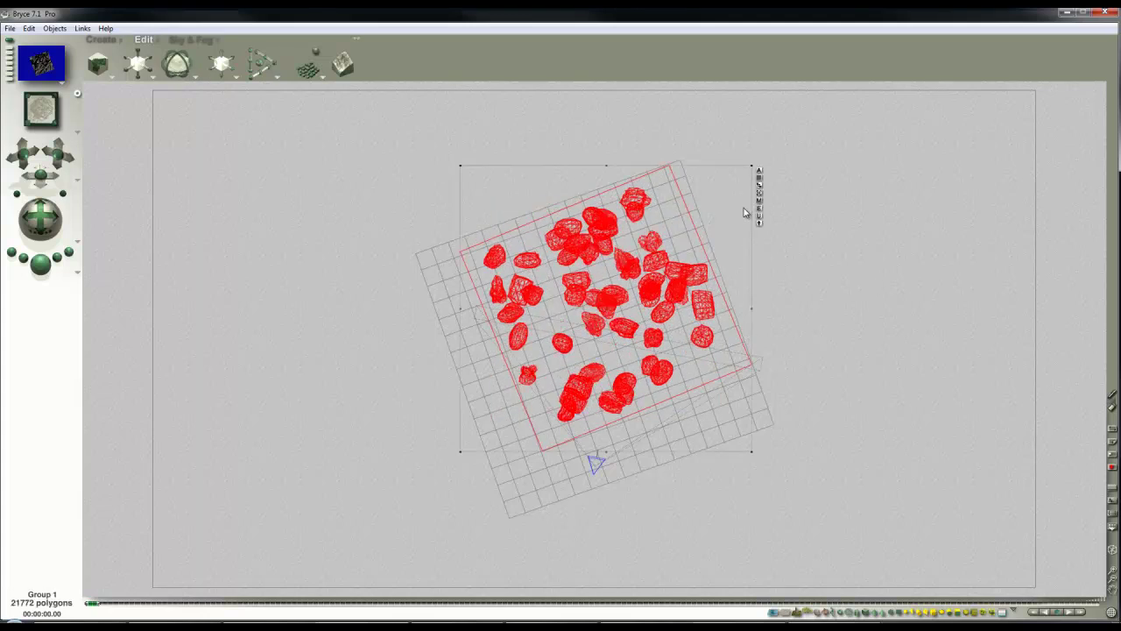
Ungroup the stones and shrink them individually.
drag(144, 64, 133, 65)
Raise all the stones above the terrain in the side view and turn off the underground wireframe display.
key(3)
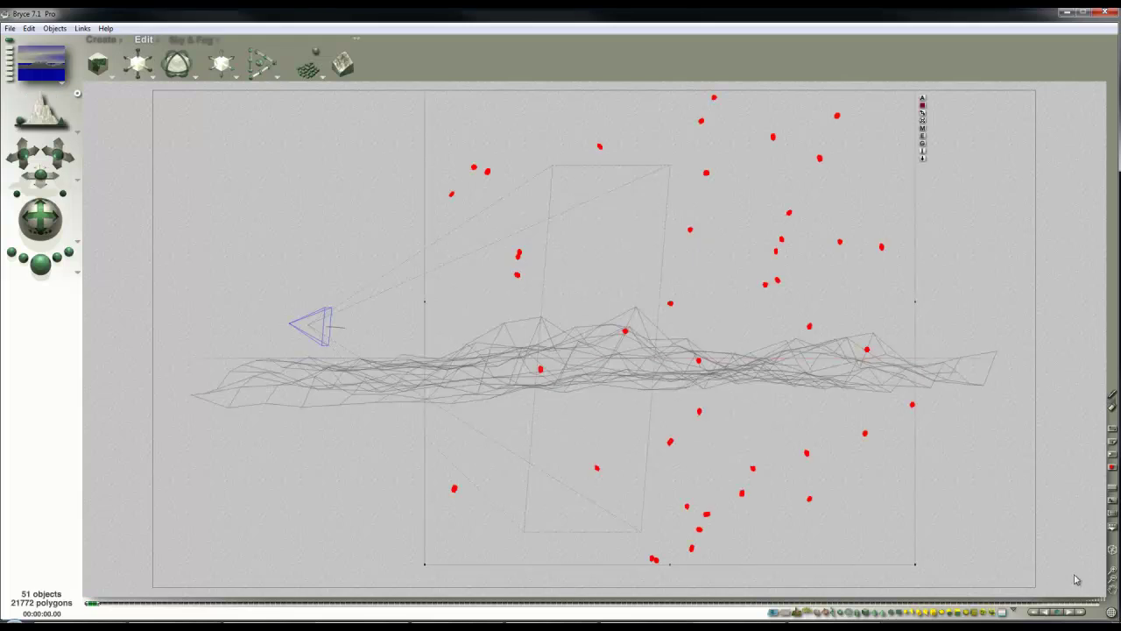
click(1112, 578)
click(1112, 578)
click(1112, 578)
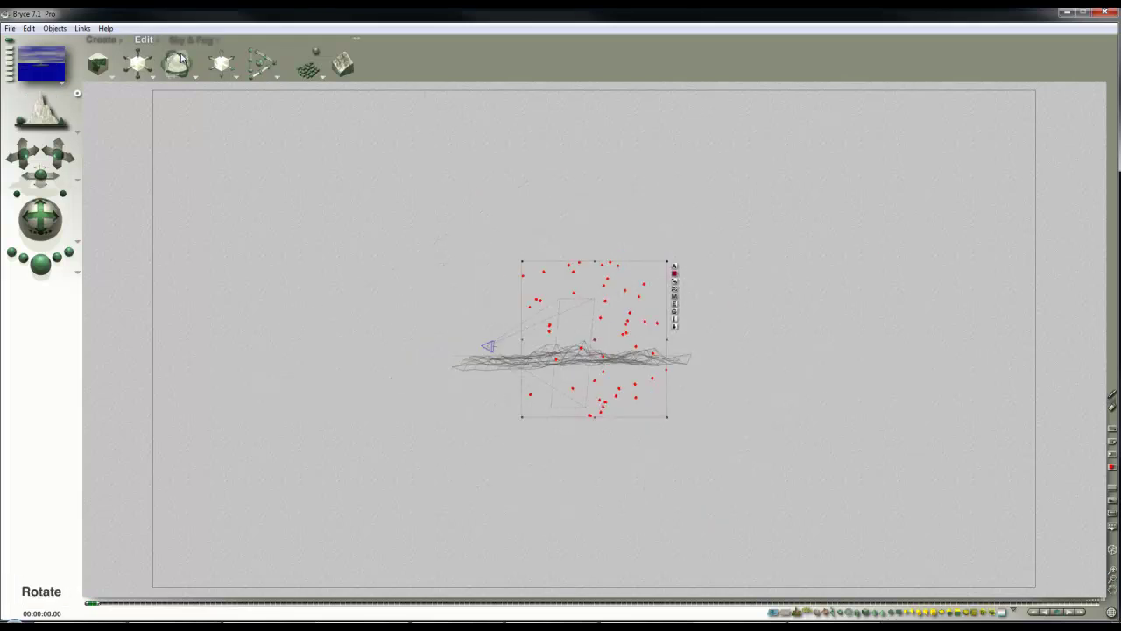
drag(221, 51, 232, 63)
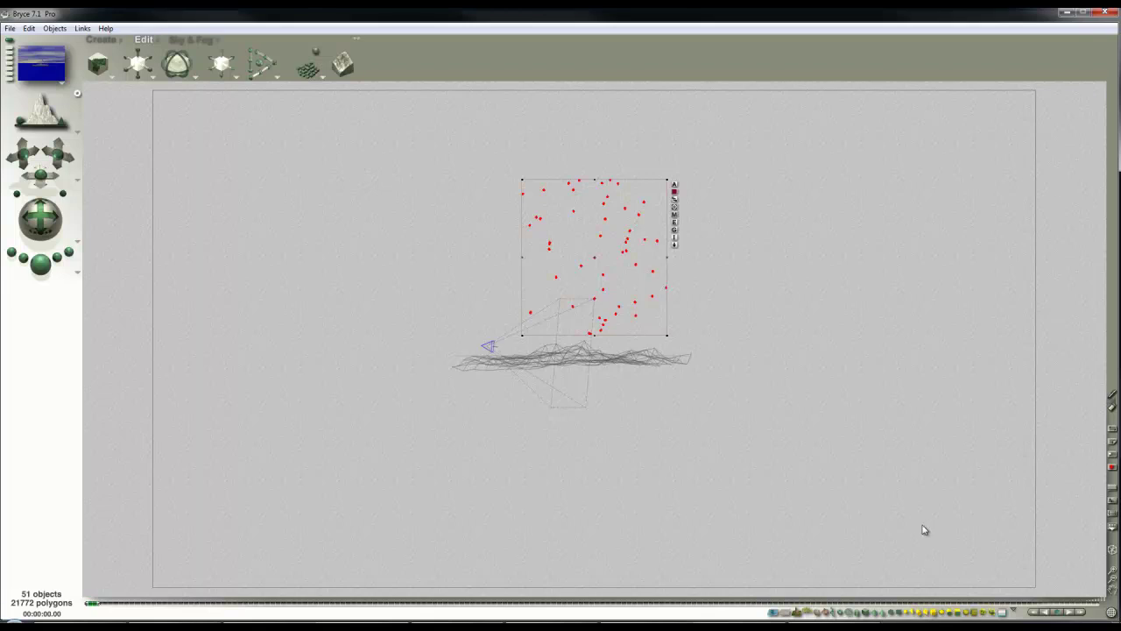
click(1112, 520)
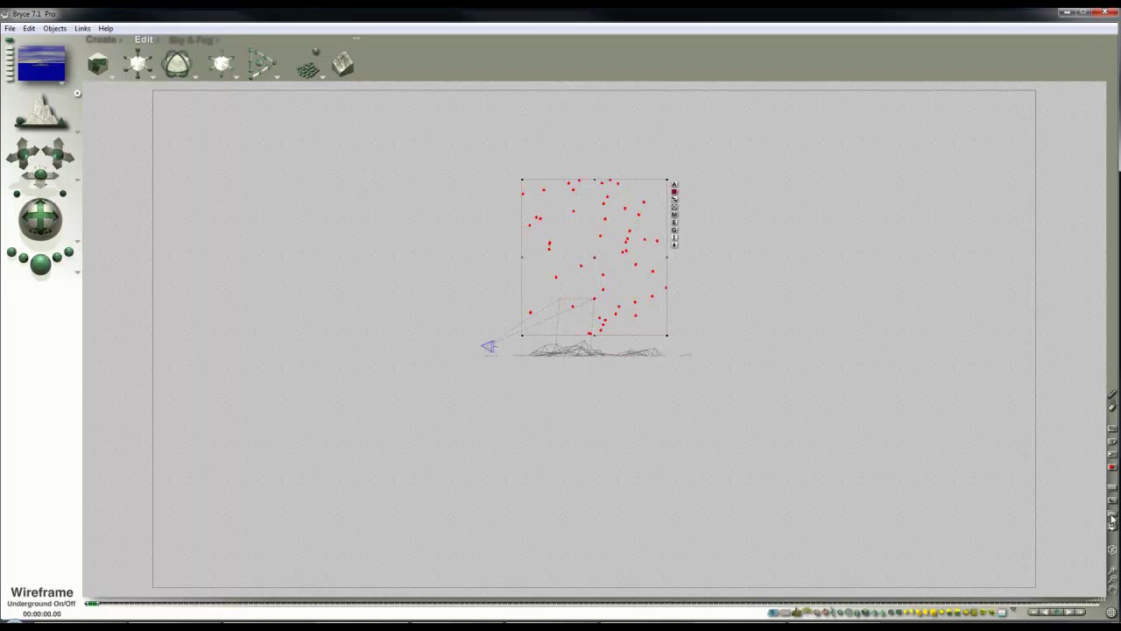
Turn the underground wireframe display back on, select only the stones and drop them onto the surface below.
click(1112, 519)
click(615, 417)
drag(768, 469, 423, 129)
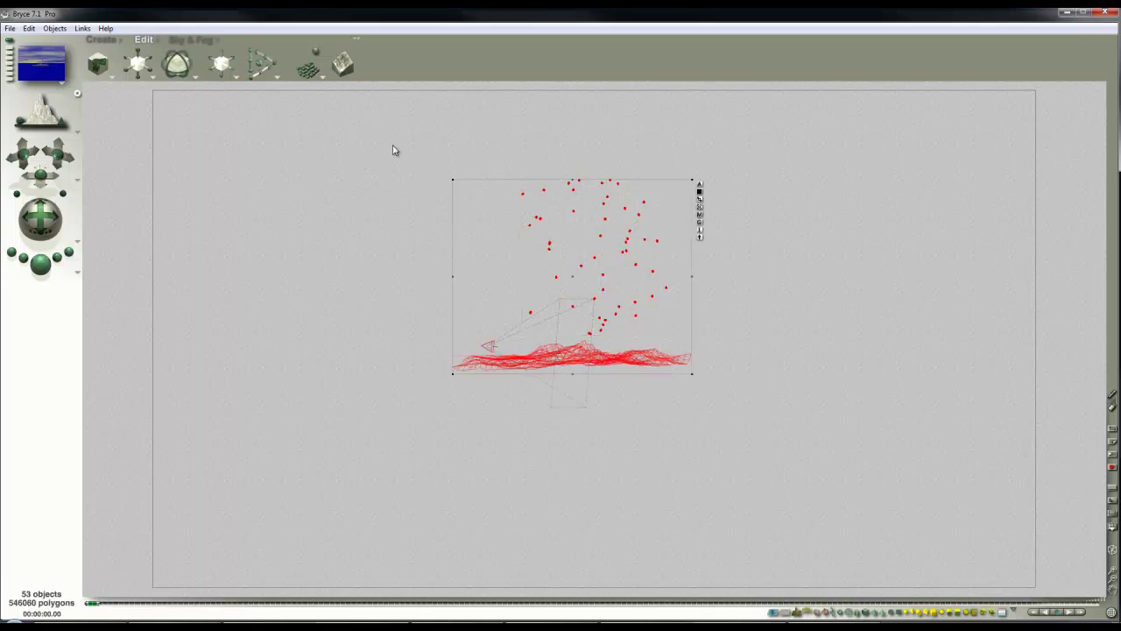
click(925, 350)
drag(805, 362, 503, 146)
click(674, 249)
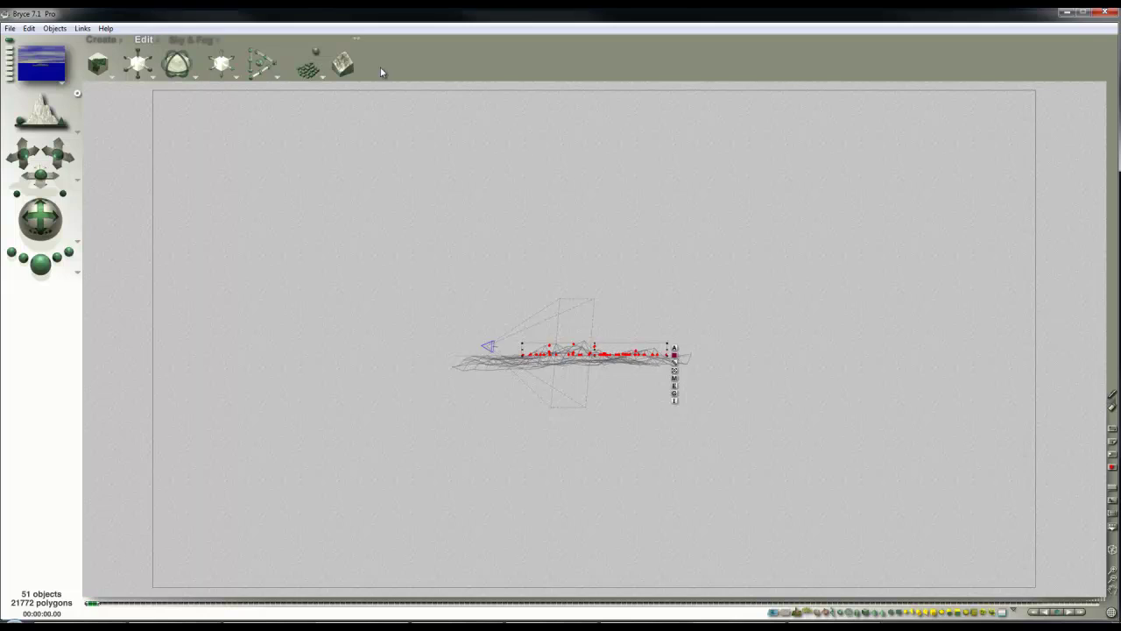
Raise the terrain, camera and stones together above the ground plane, and drop the stones onto the terrain again.
drag(221, 63, 222, 39)
drag(789, 477, 416, 226)
drag(221, 63, 222, 42)
drag(786, 301, 338, 195)
click(674, 322)
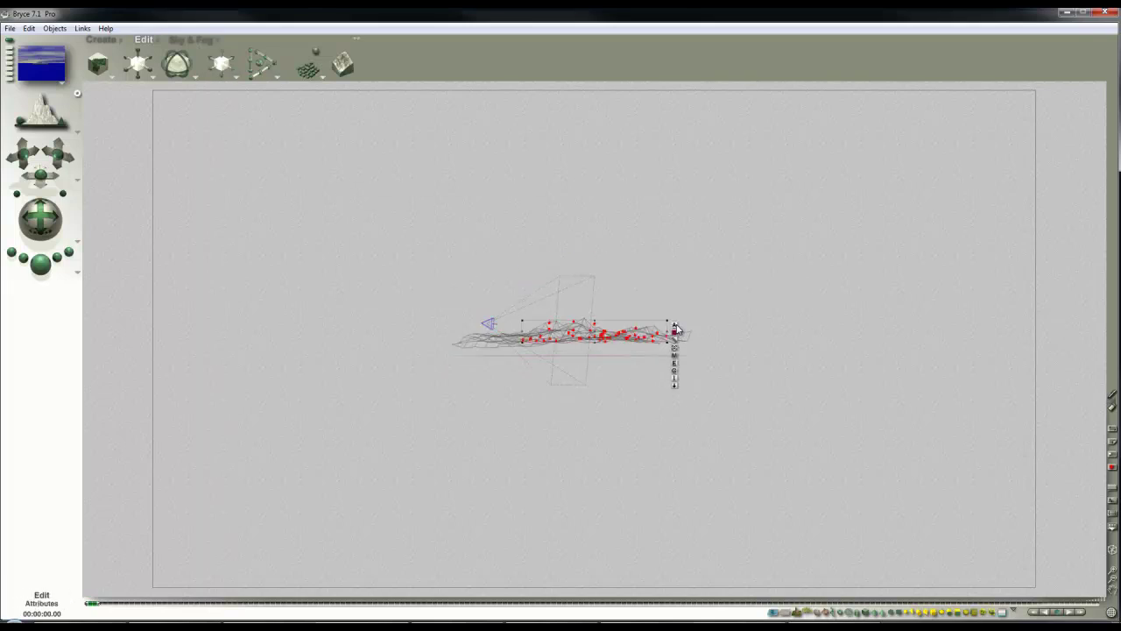
Return to the camera view and test-render the scene to check how the stones sit on the terrain.
key(1)
drag(35, 226, 160, 92)
click(40, 262)
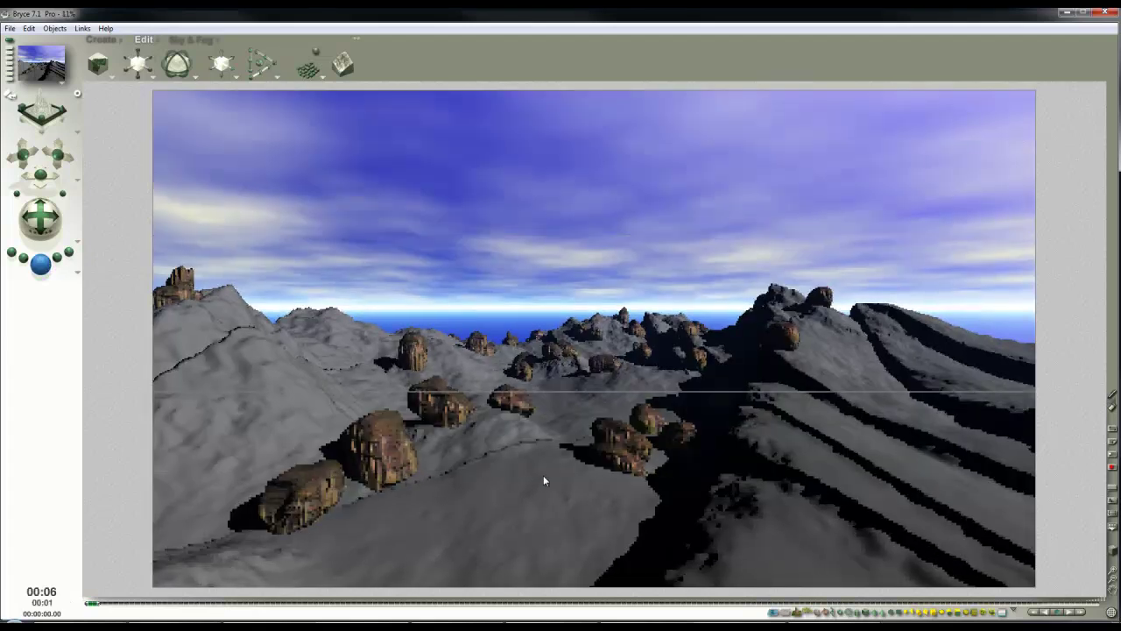
click(568, 420)
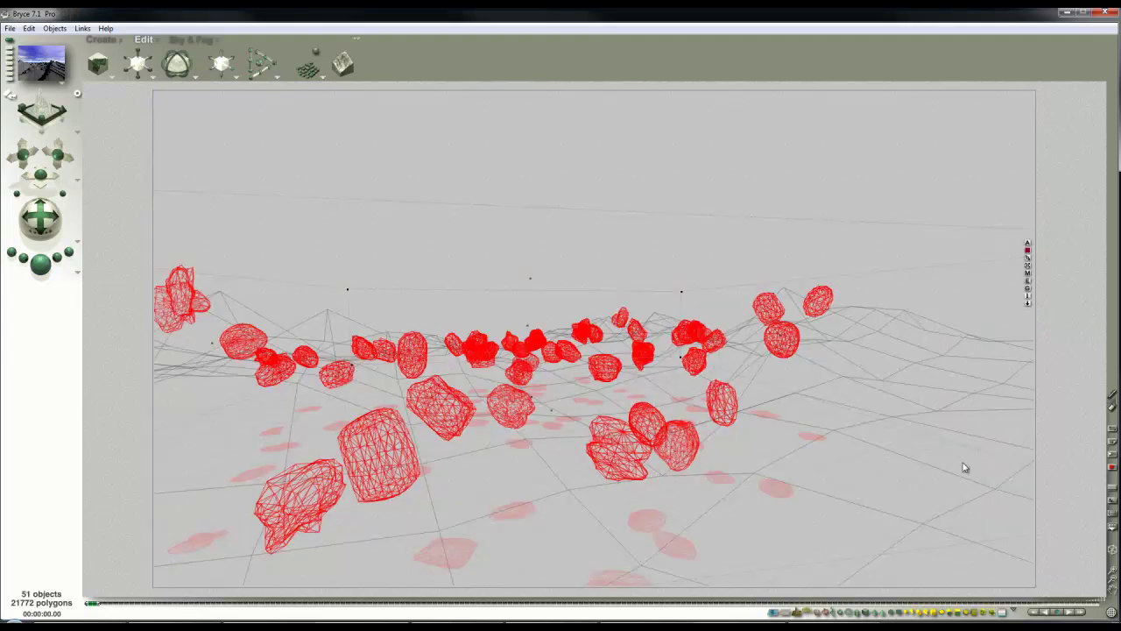
Add the terrain to the stone selection and choose the B7_1_0_109_p33_s5_v1 material preset from the P33 category.
right_click(927, 382)
click(933, 387)
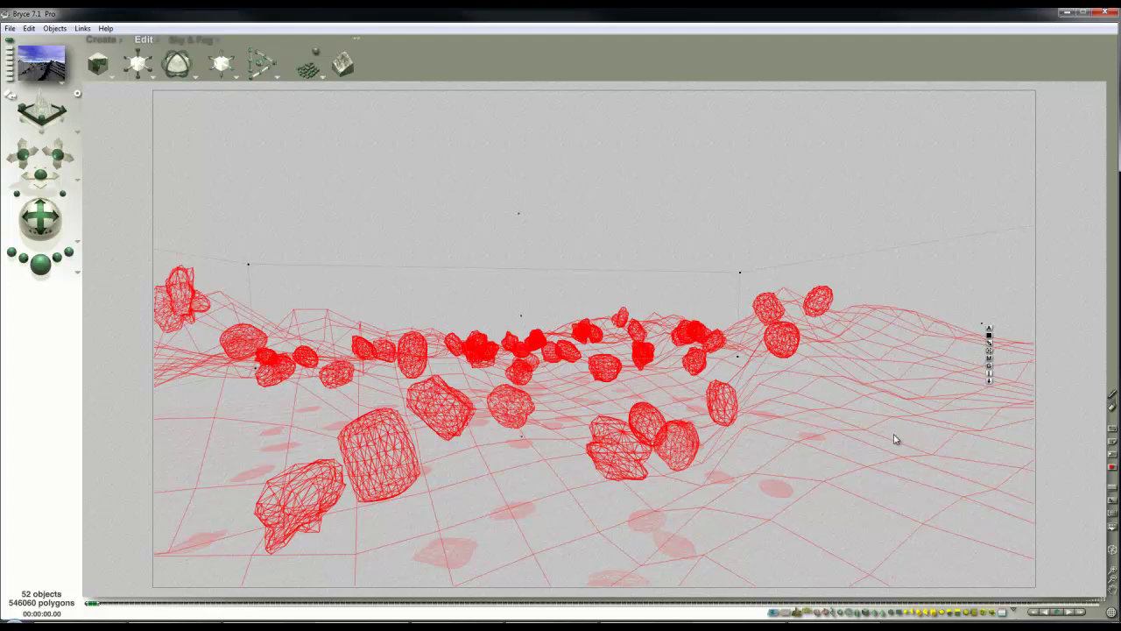
click(990, 362)
click(455, 212)
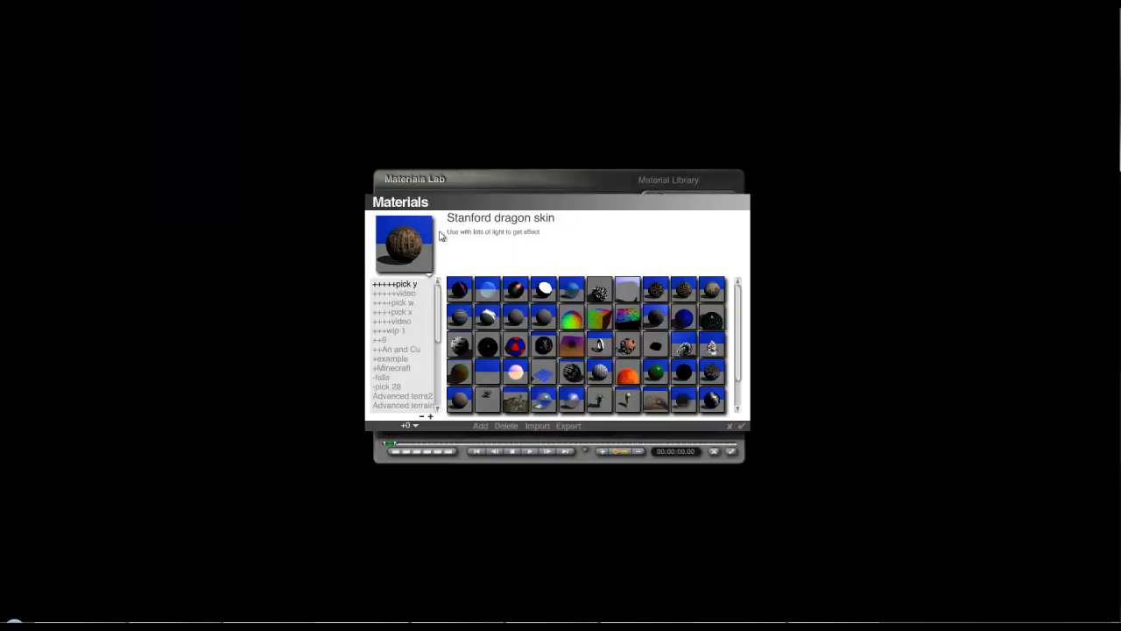
scroll(430, 364, down, 5)
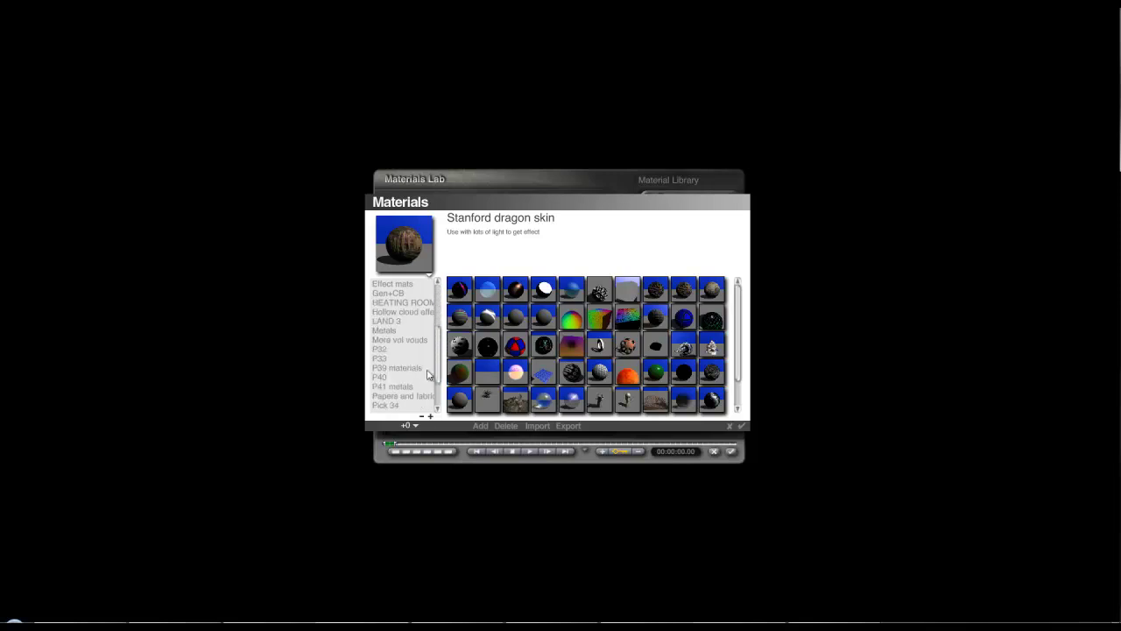
click(380, 358)
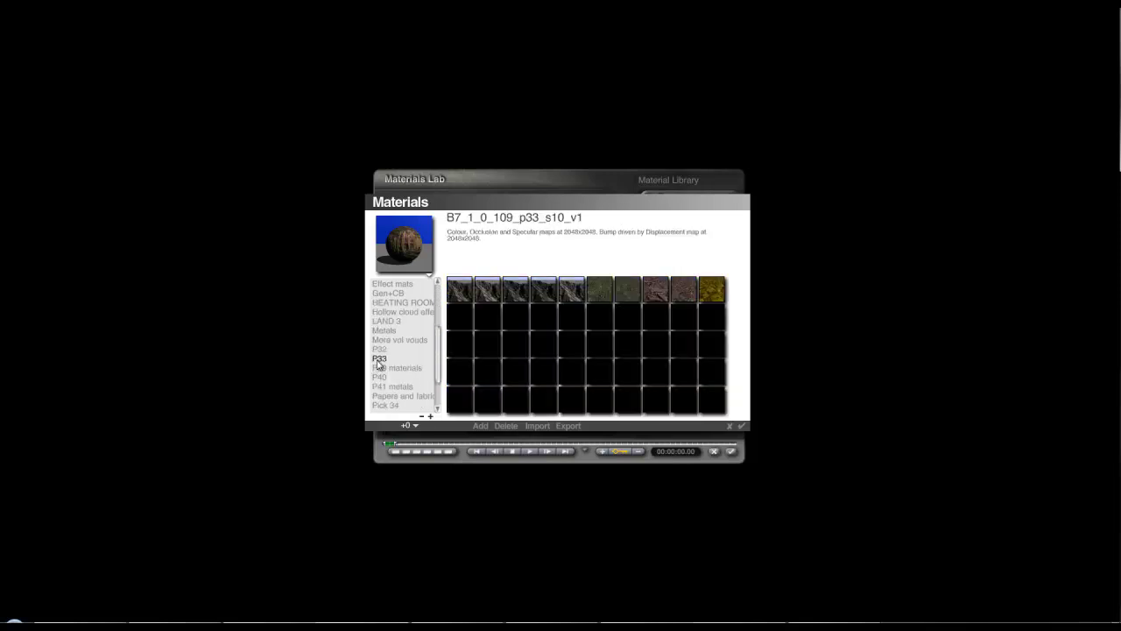
click(574, 297)
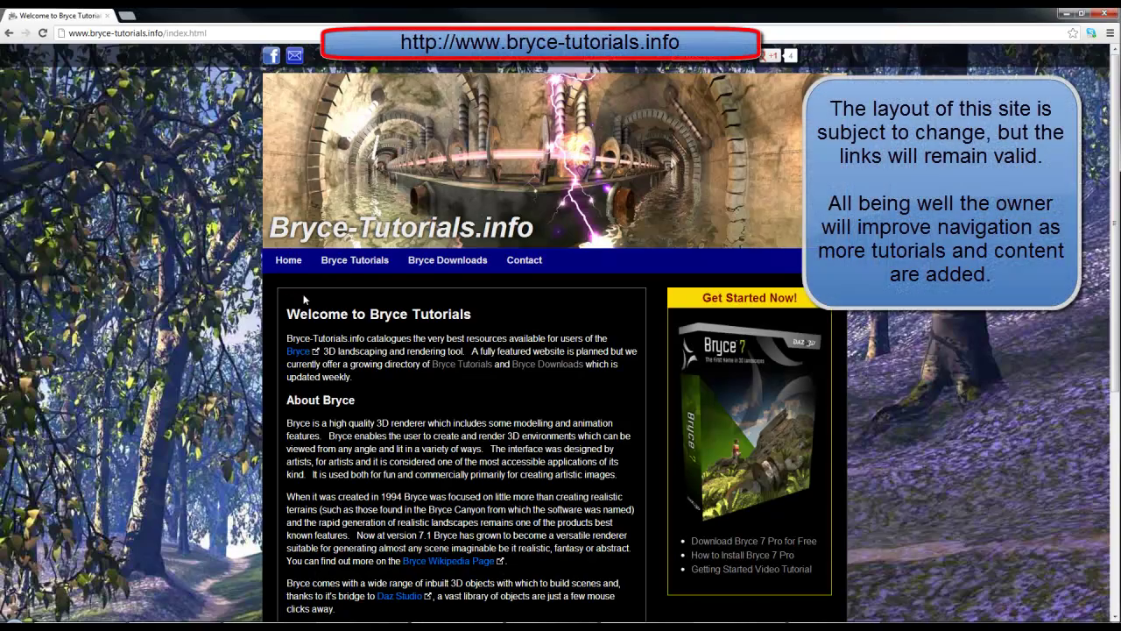
Switch to the browser and view the Bryce 7 Pro Ground Texture Tiles and Matching Terrain product from the Bryce downloads page.
click(447, 261)
scroll(516, 368, down, 6)
scroll(513, 359, down, 8)
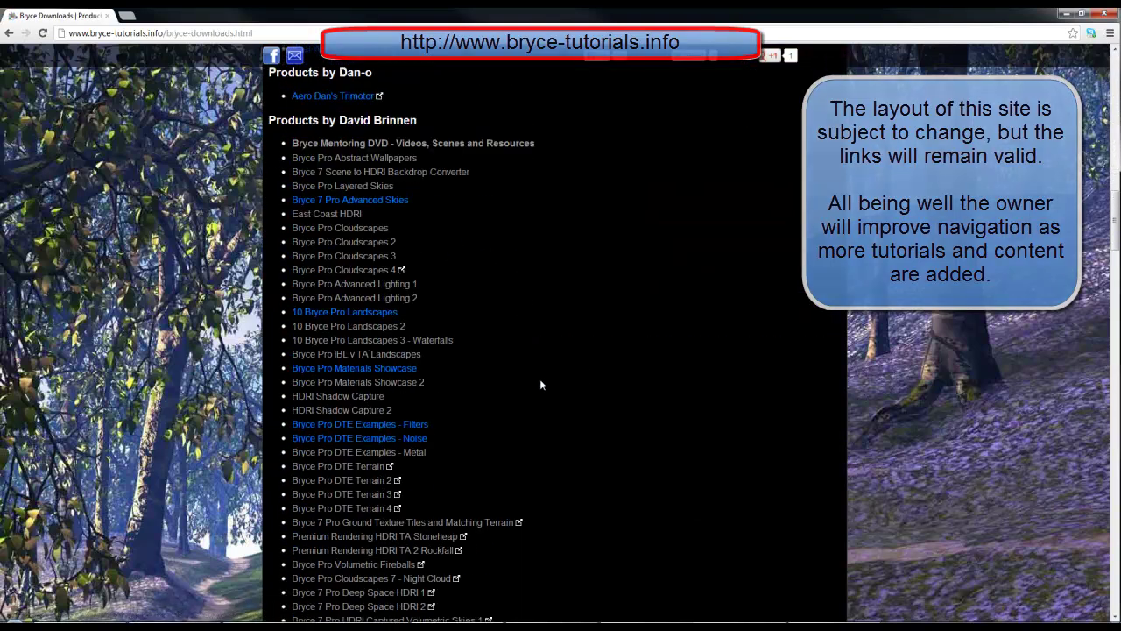
scroll(540, 384, down, 2)
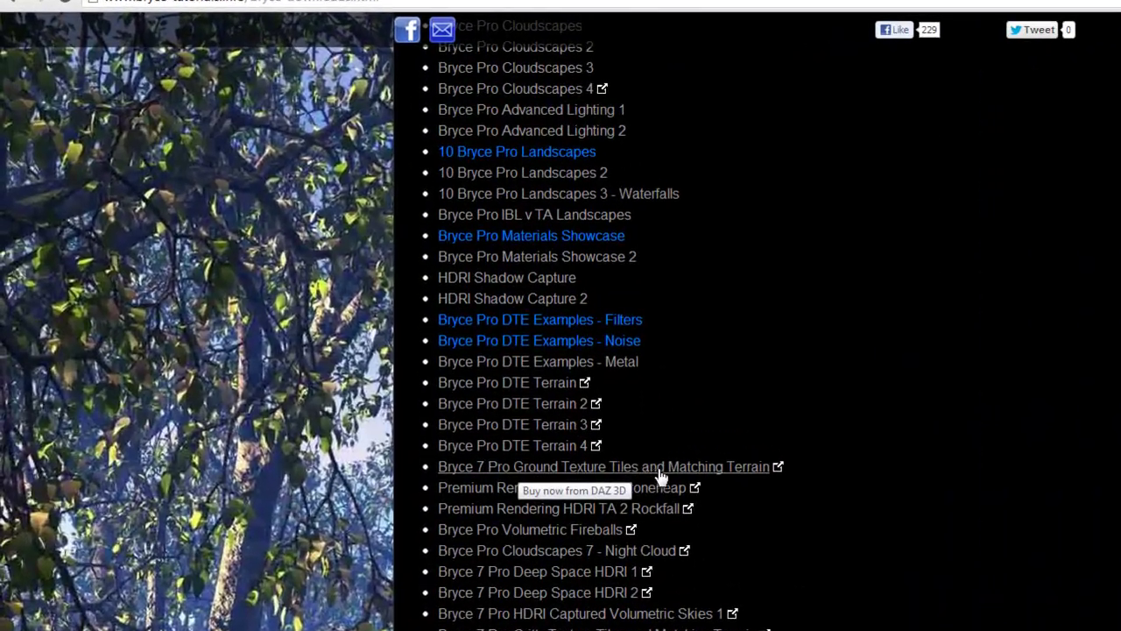
click(343, 352)
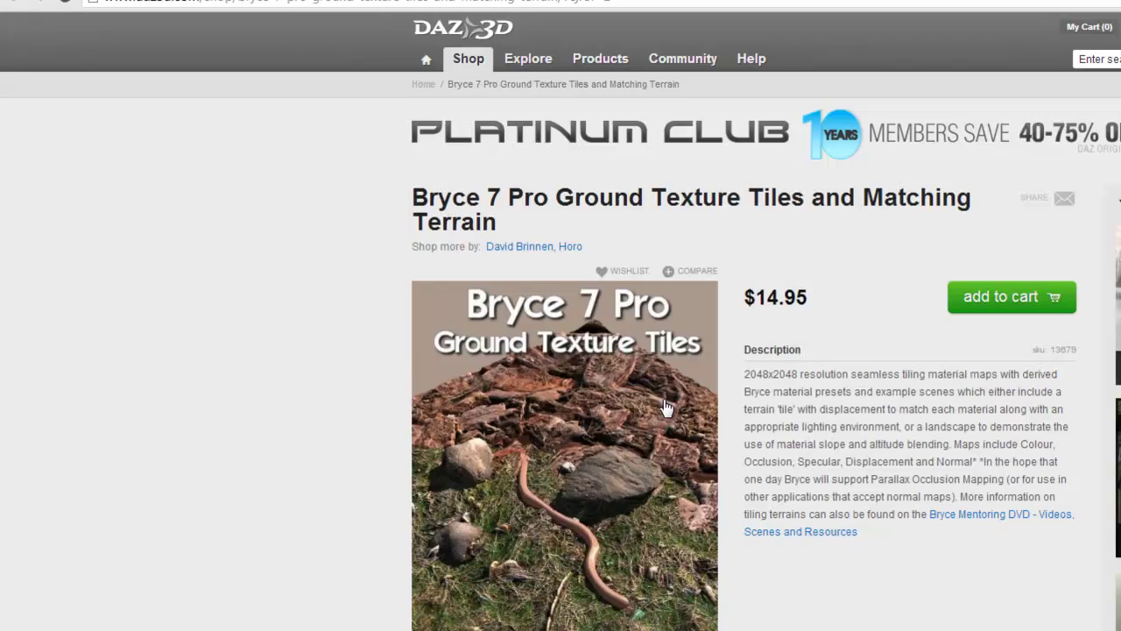
scroll(643, 427, down, 6)
click(444, 193)
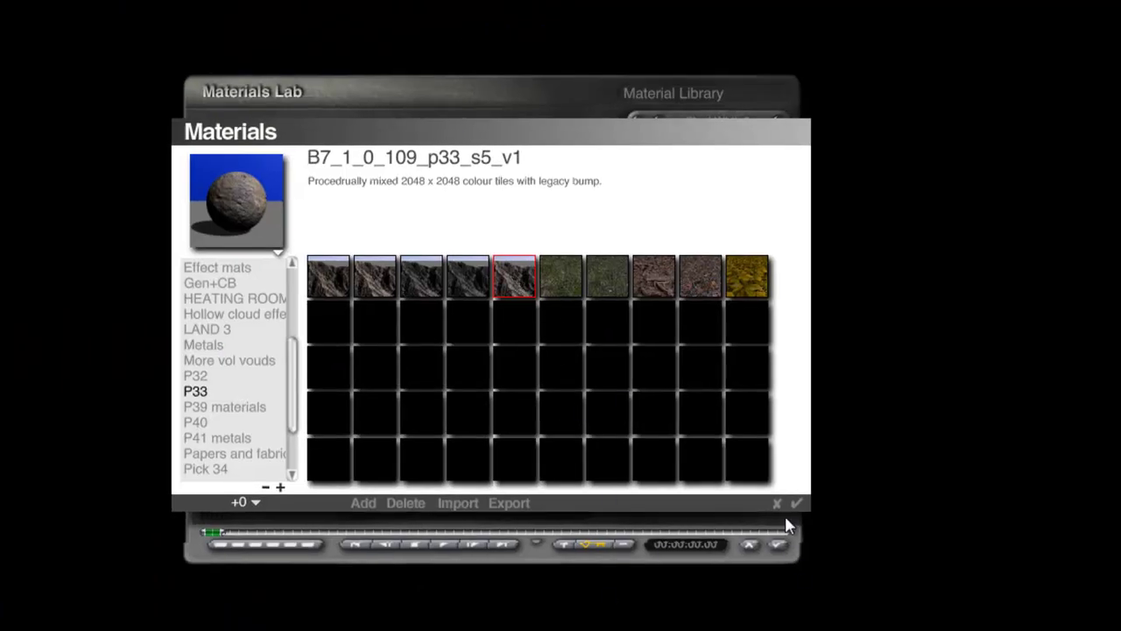
Apply the chosen rock material to the terrain and stones and render the scene.
click(796, 504)
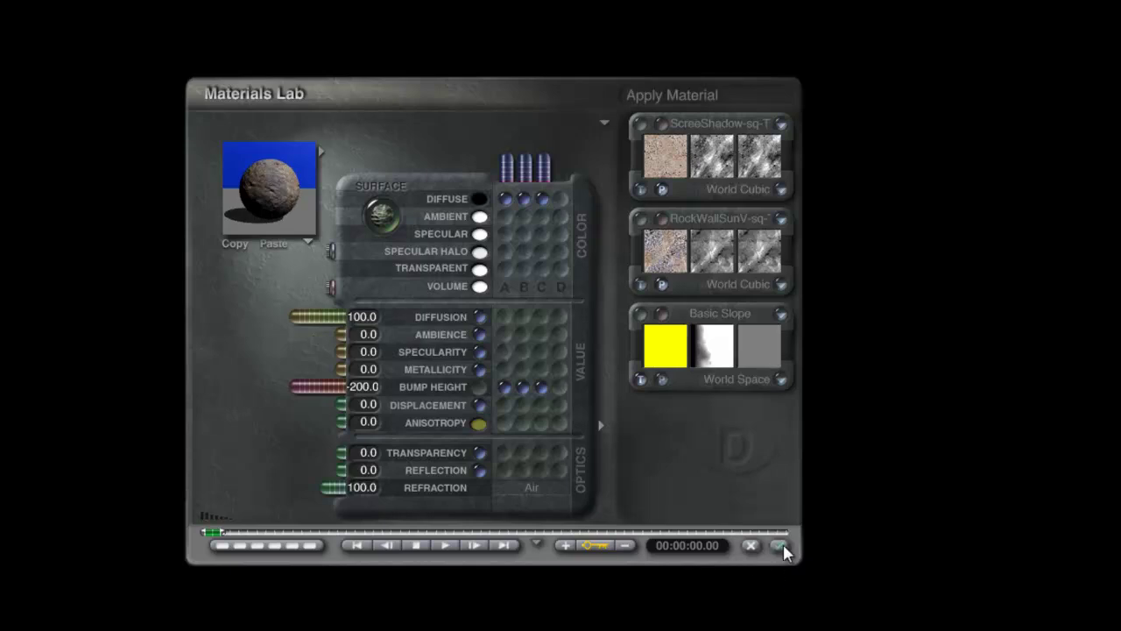
click(777, 544)
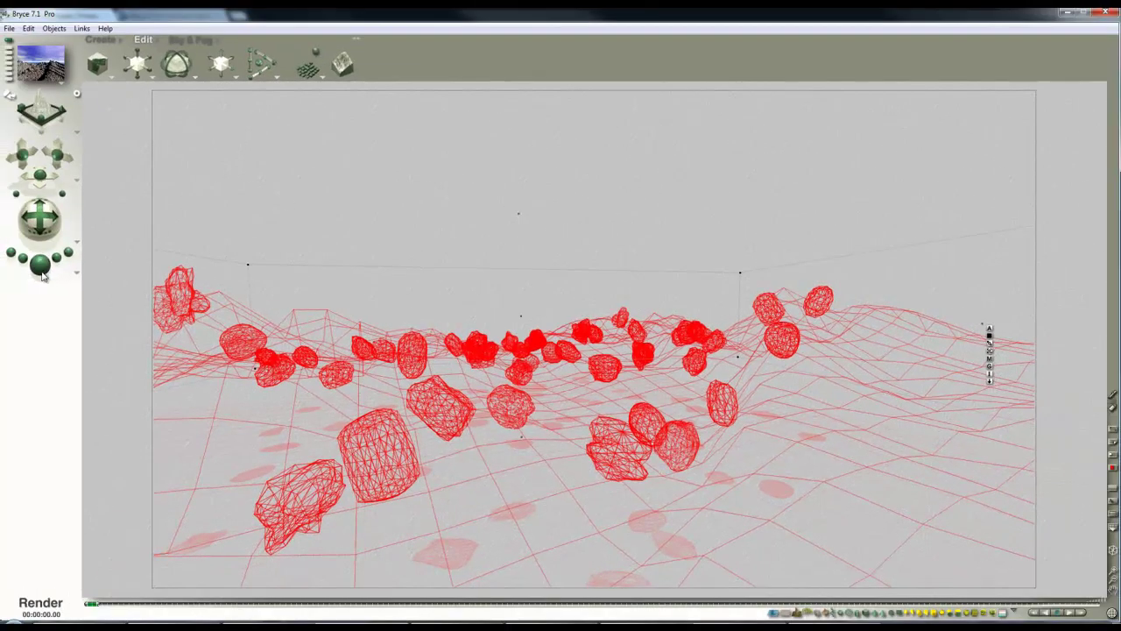
click(41, 270)
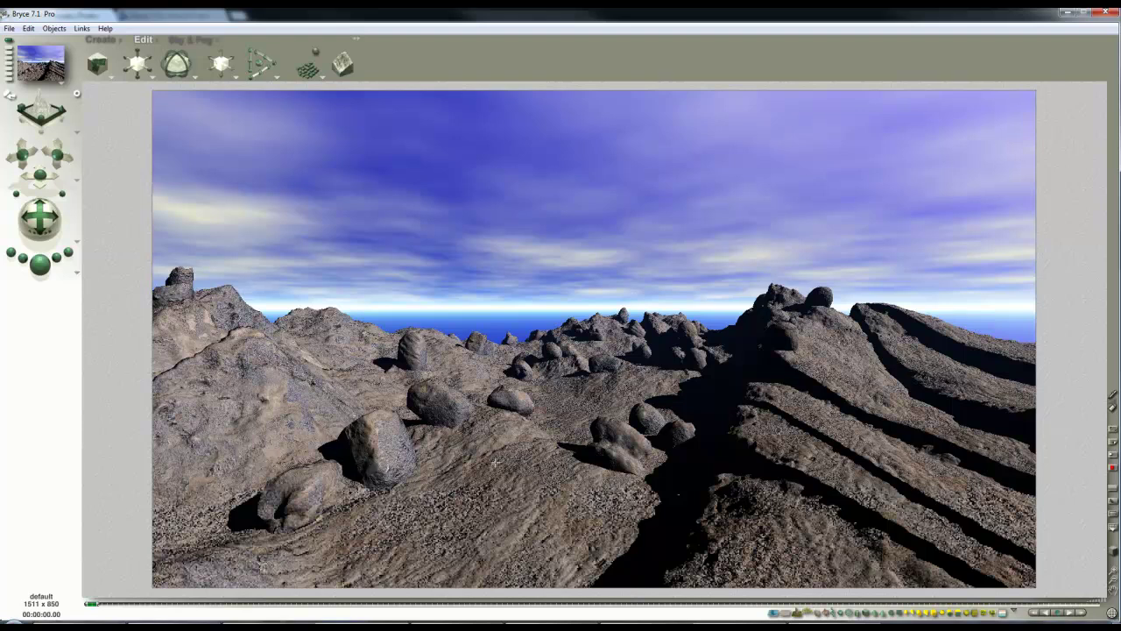
Switch the sky mode to Custom Sky and set its colour to white.
click(178, 41)
click(113, 82)
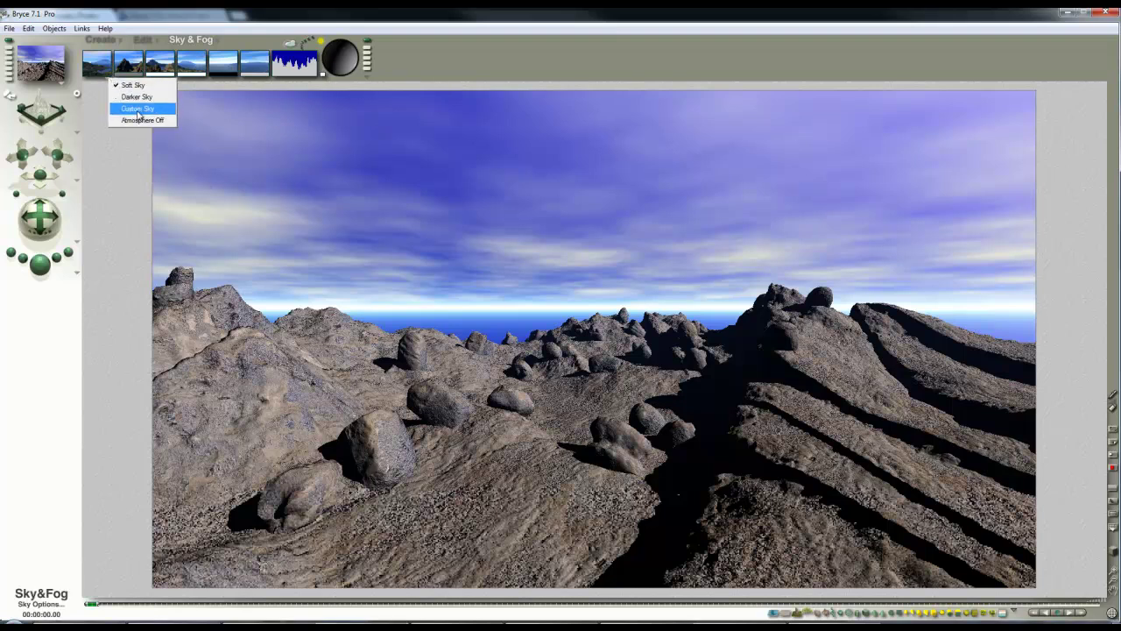
click(137, 108)
click(98, 67)
click(125, 105)
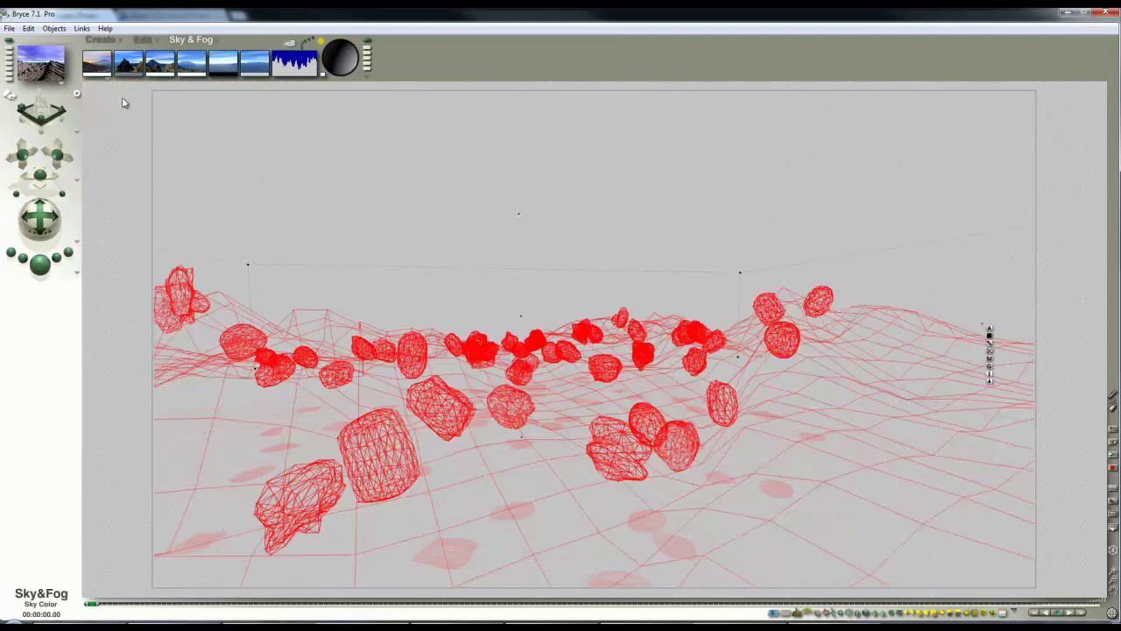
In the Sky Lab, disable the sun light and the visible sun/moon, and render the scene.
click(299, 48)
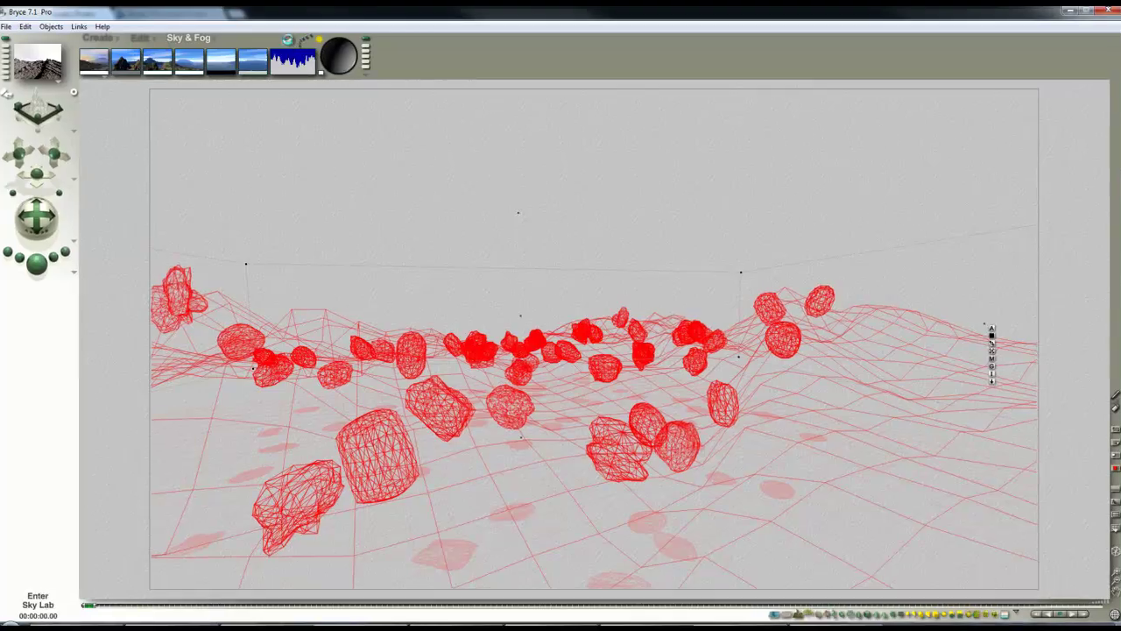
click(624, 441)
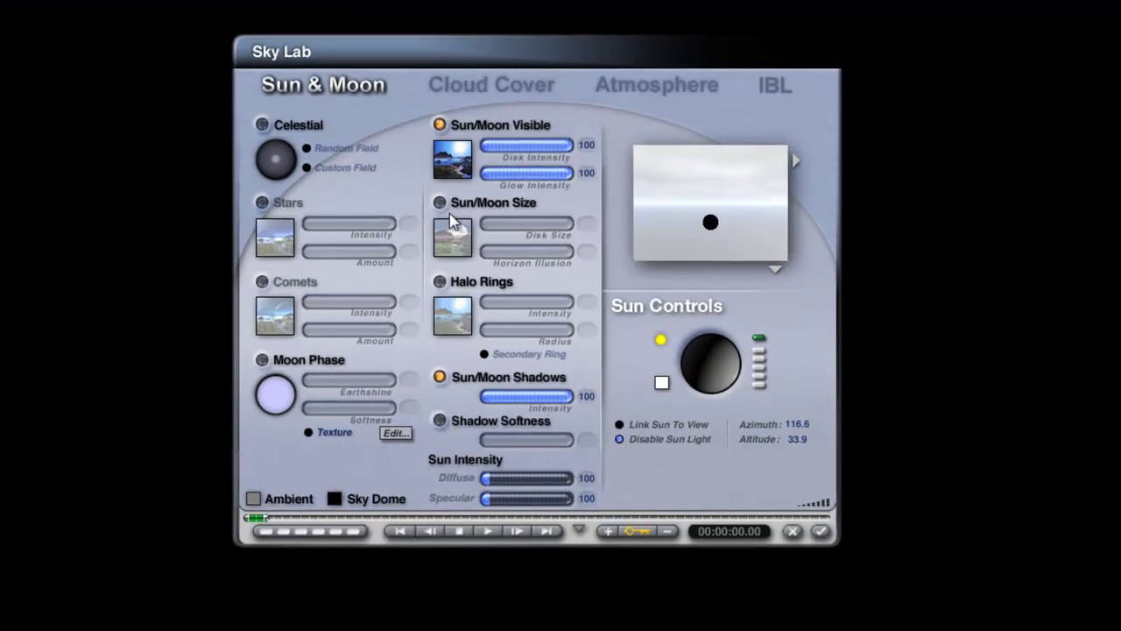
click(439, 126)
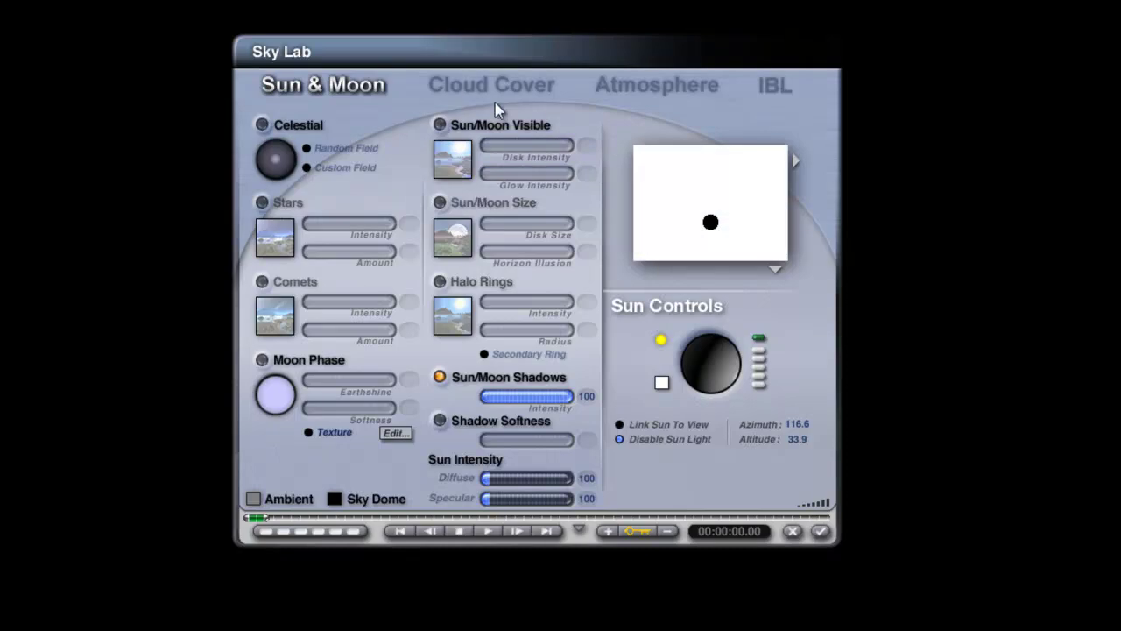
click(820, 531)
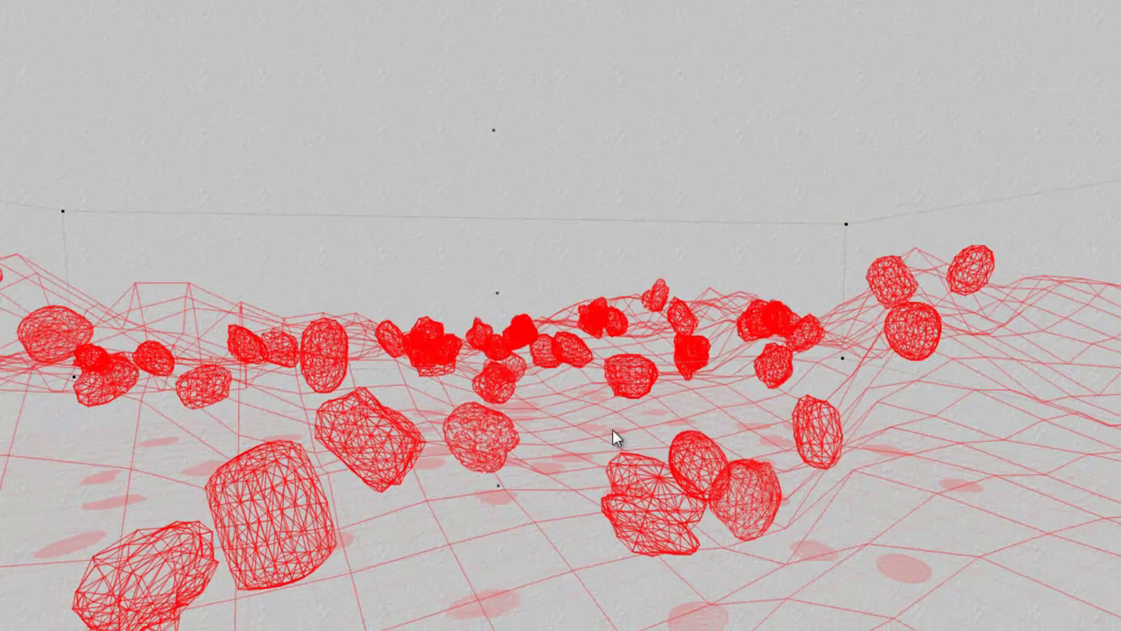
click(51, 235)
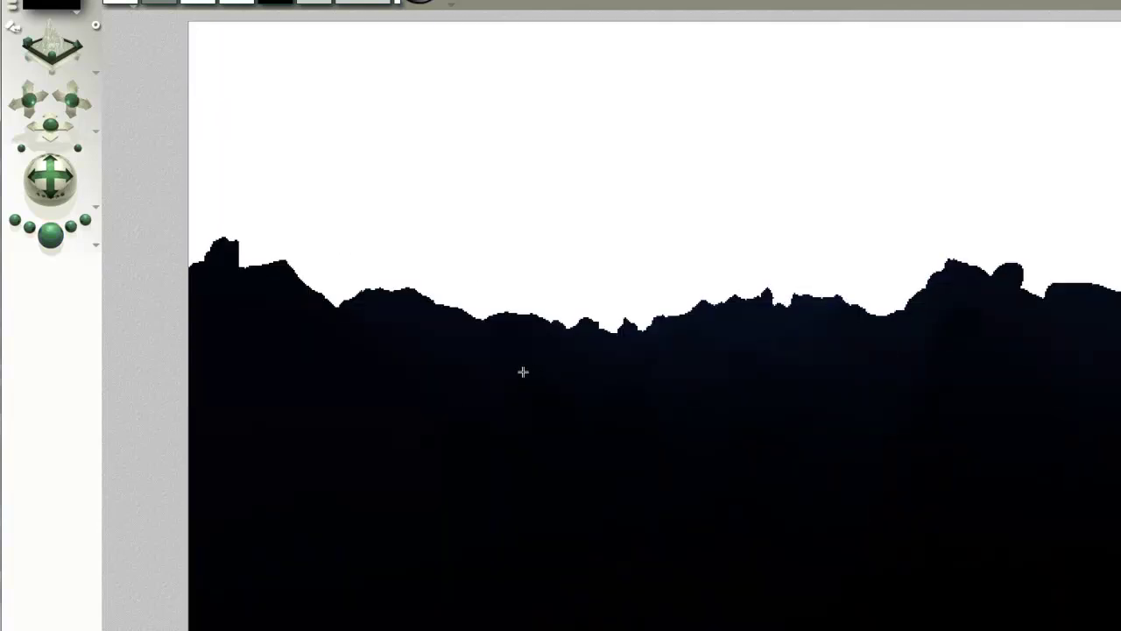
Configure Premium rendering at 4 rays per pixel with True Ambience and TA Scattering Correction, and set the maximum ray depth to 4.
click(96, 245)
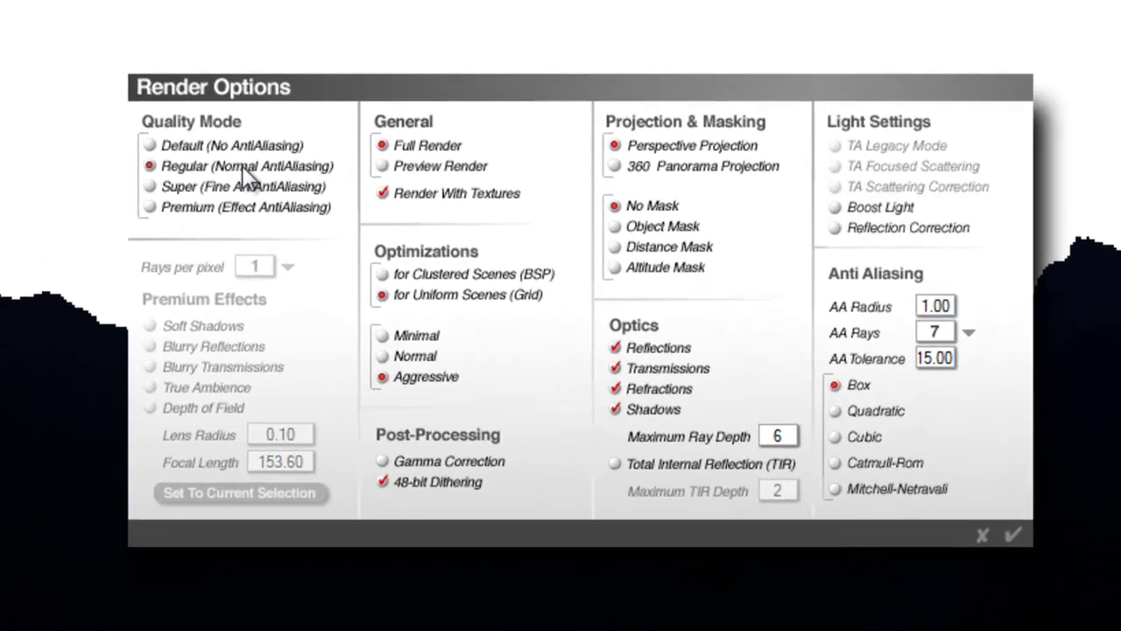
click(144, 205)
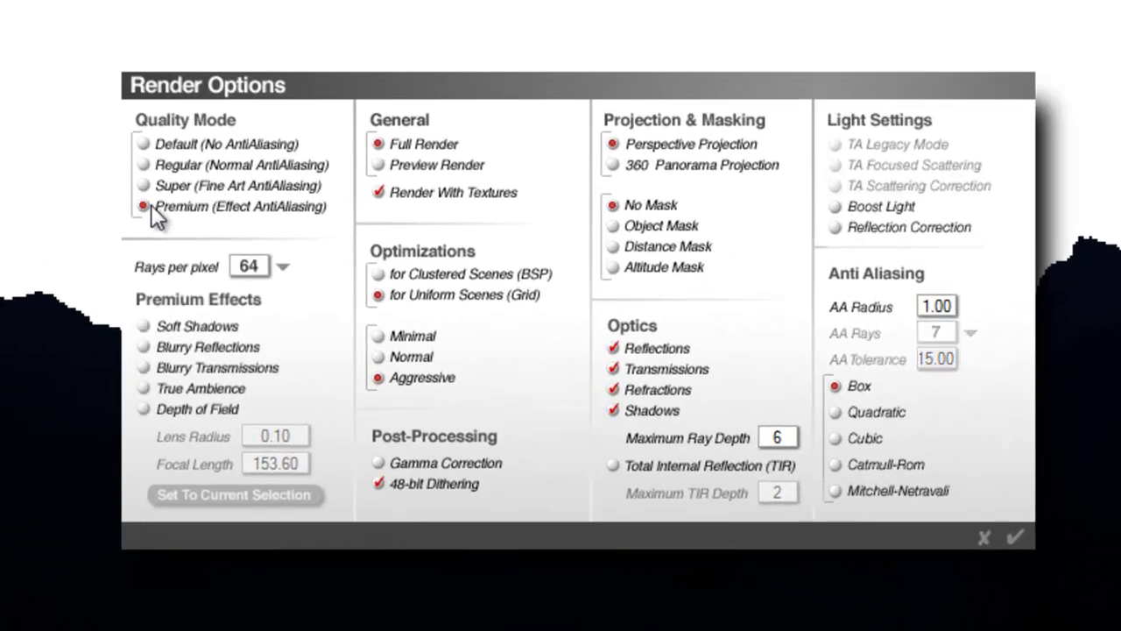
click(282, 266)
click(321, 285)
click(145, 388)
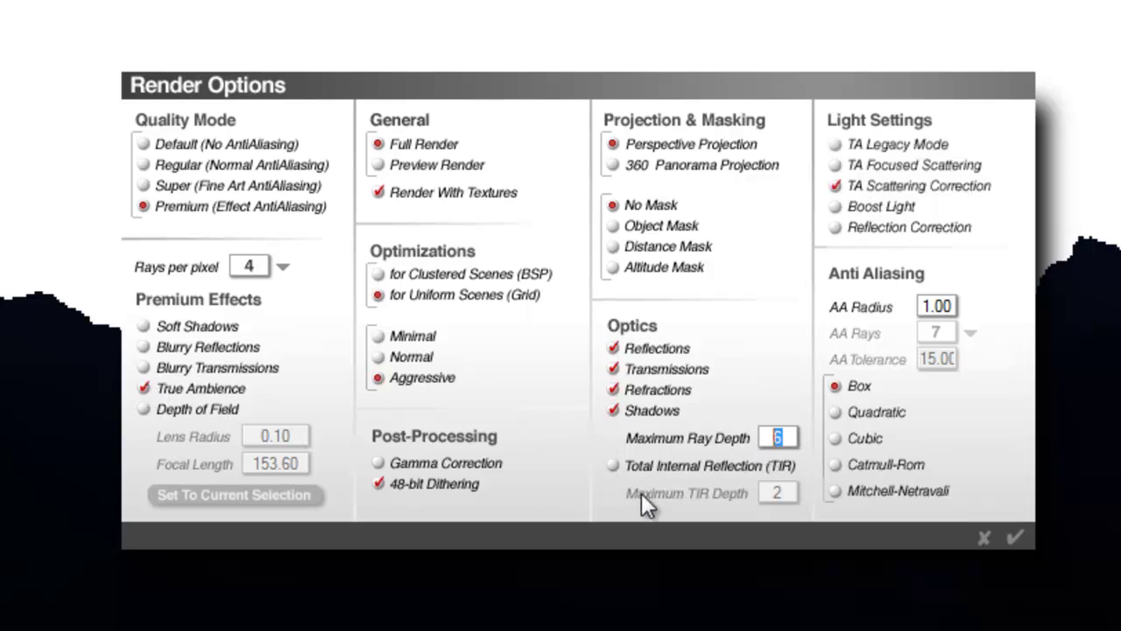
text(4)
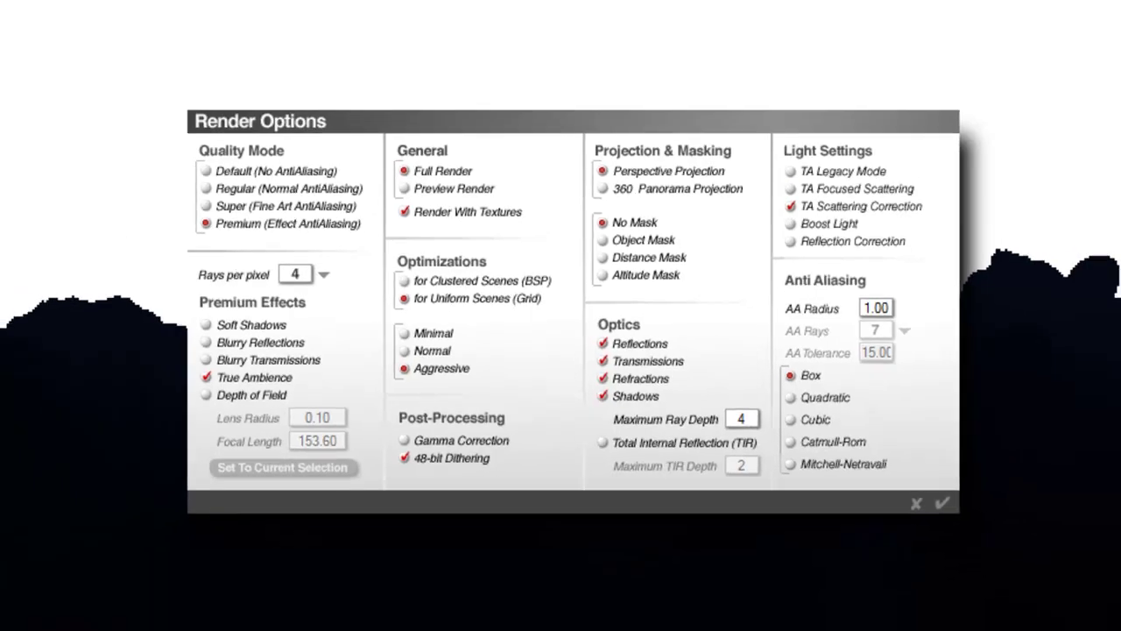
Render with the new options, reposition the sun to the centre of its control sphere and render again.
click(28, 263)
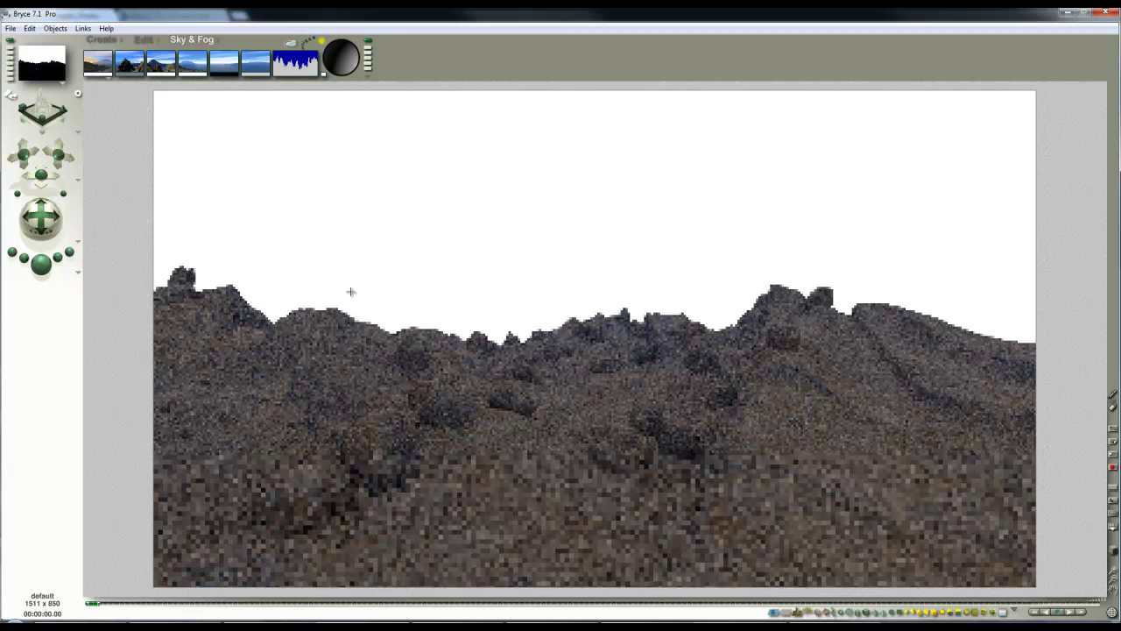
click(348, 61)
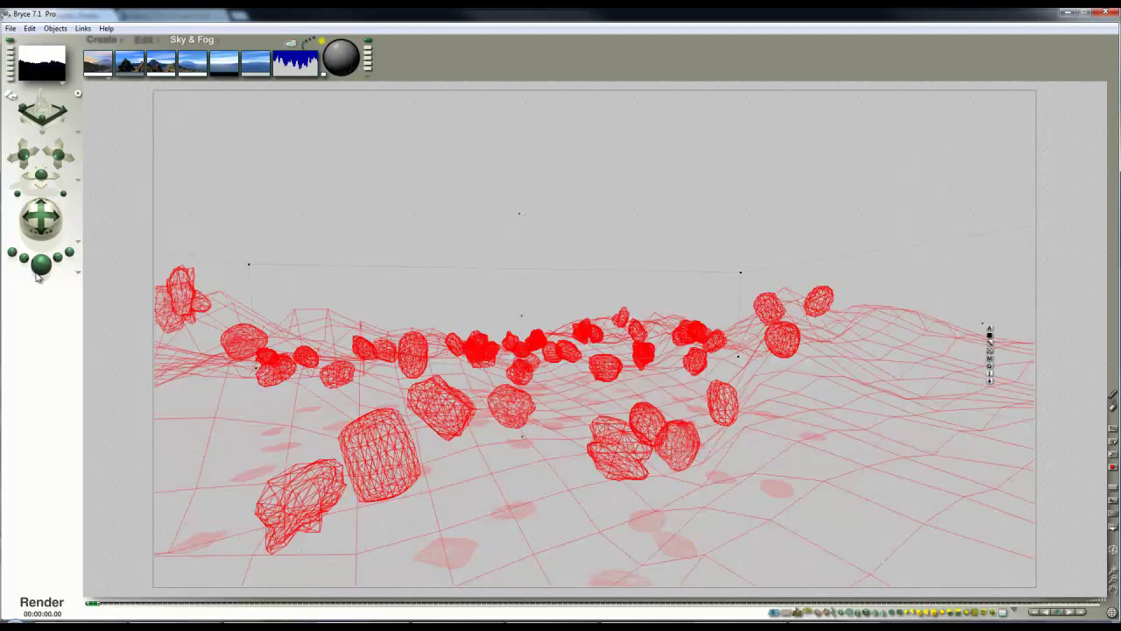
key(ctrl+r)
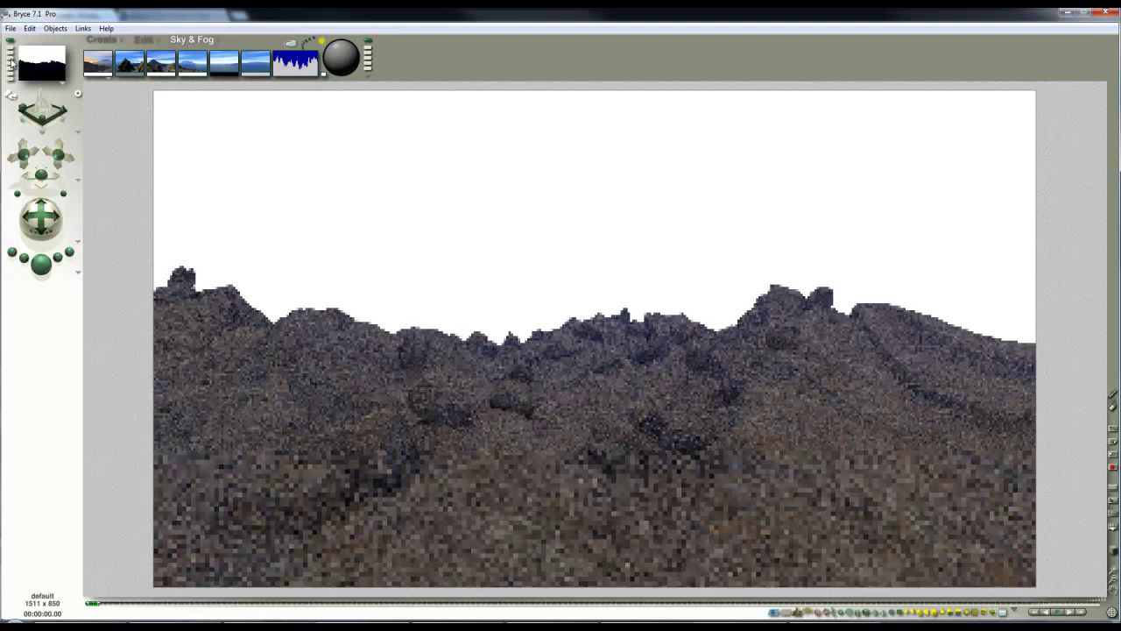
Set the document's aspect ratio to 1:1 and its resolution to 700 x 700.
click(11, 29)
click(44, 52)
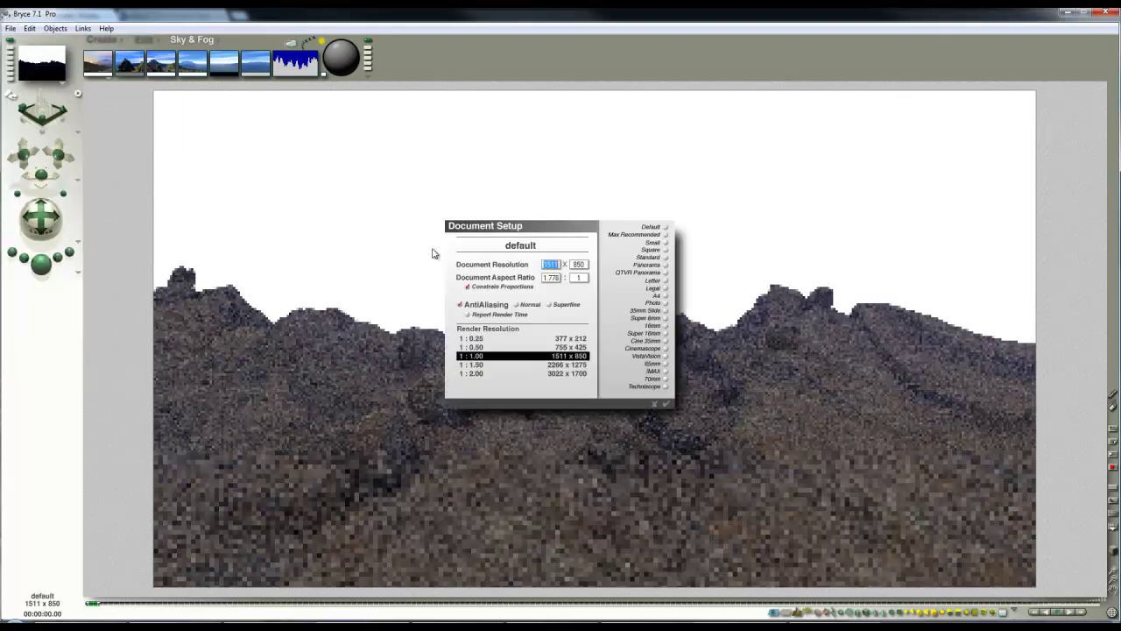
drag(568, 259, 425, 265)
text(1)
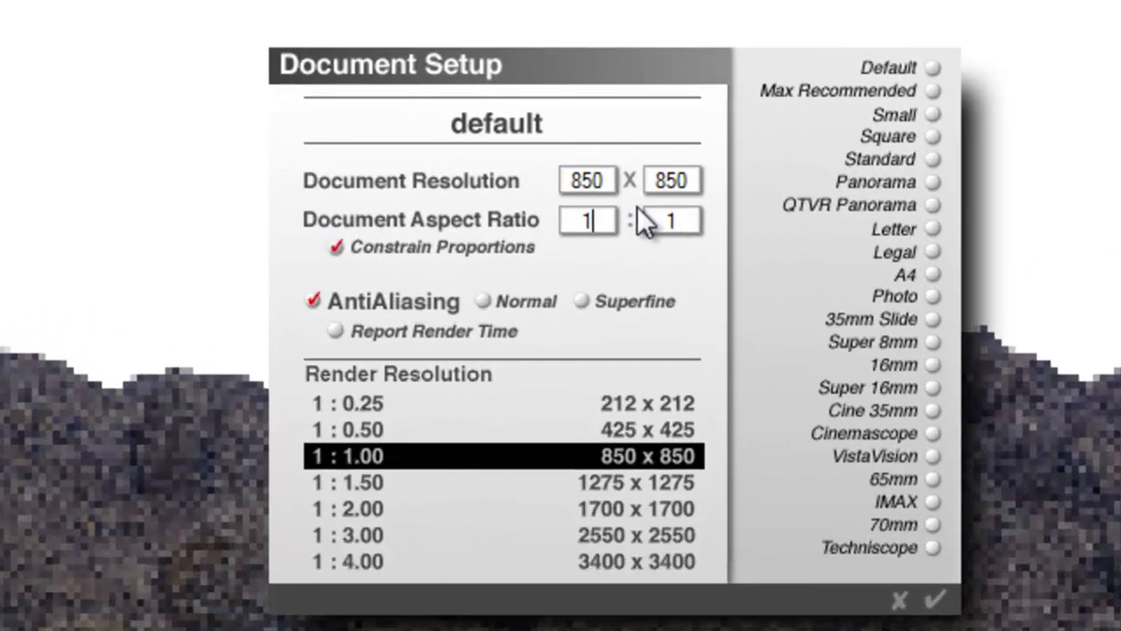
drag(596, 181, 431, 261)
text(700)
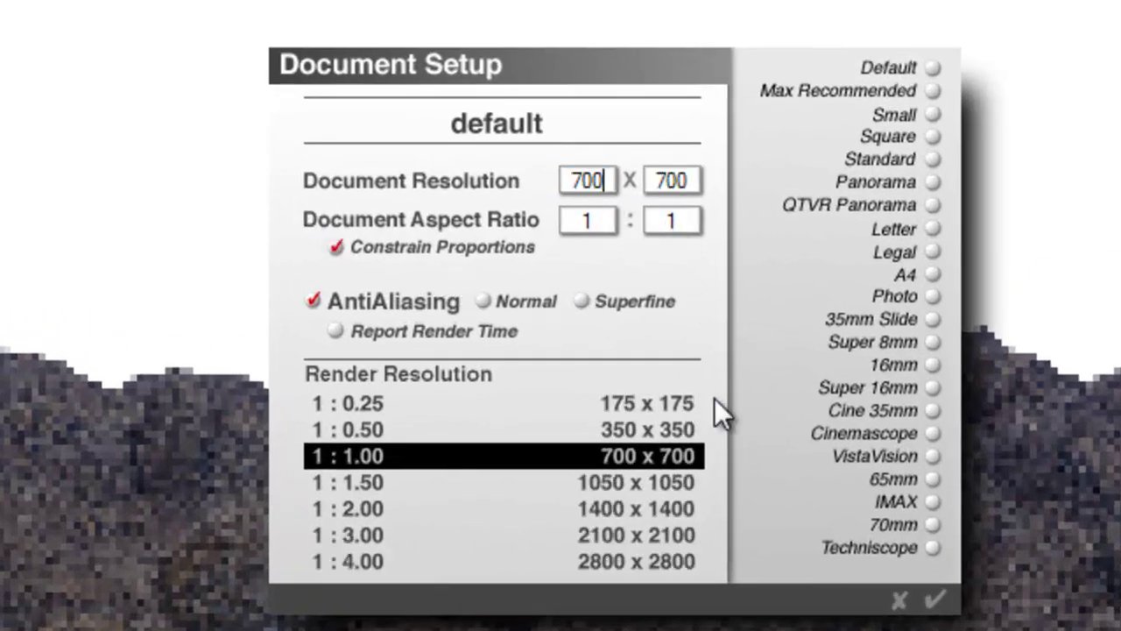
click(934, 599)
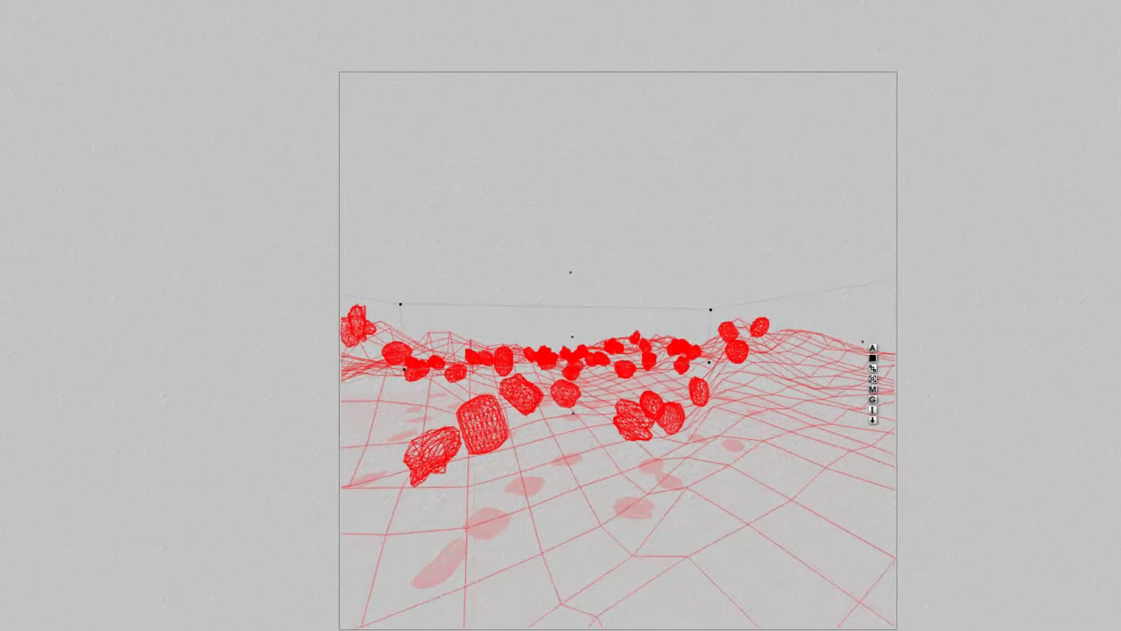
Render the scene, turn off haze in the Sky Lab's atmosphere settings and change the fog colour to turquoise.
key(ctrl+r)
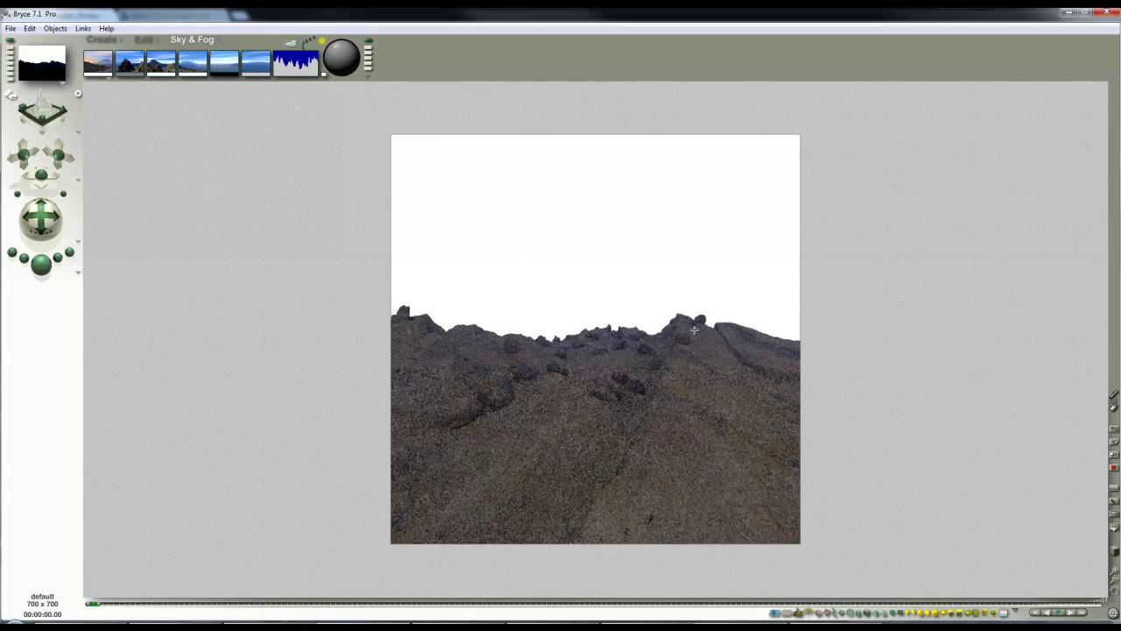
click(289, 44)
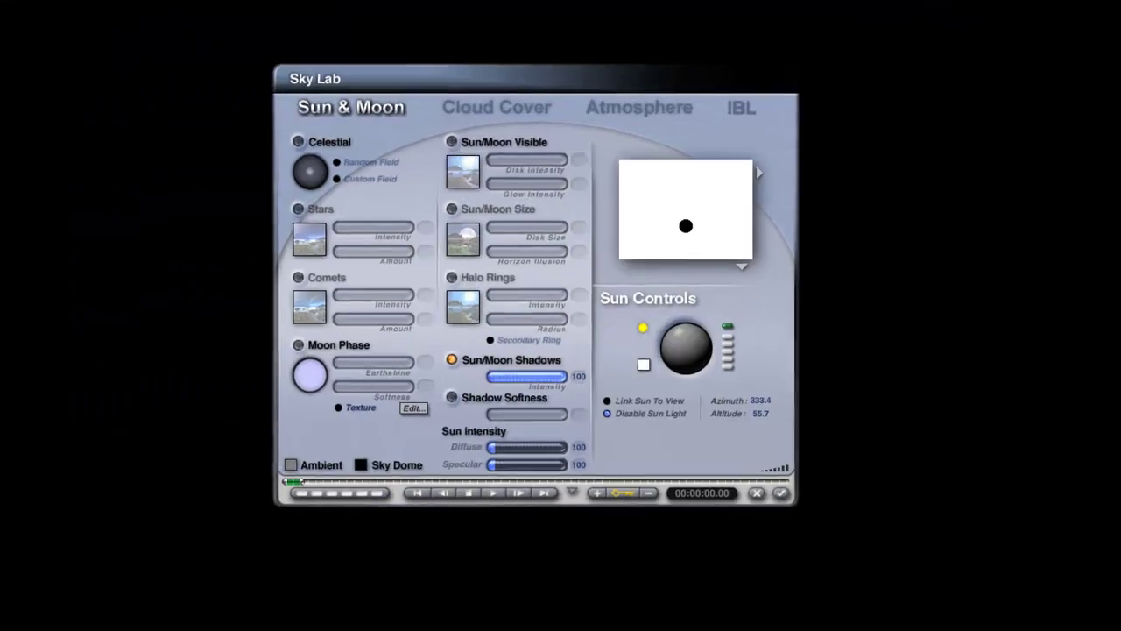
click(647, 99)
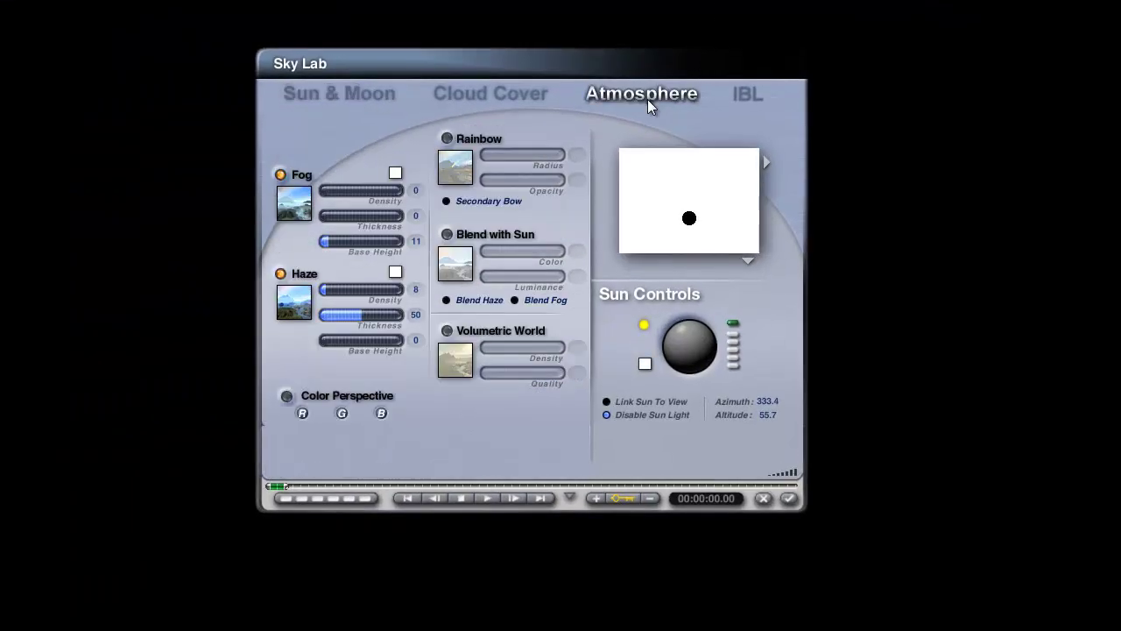
click(291, 291)
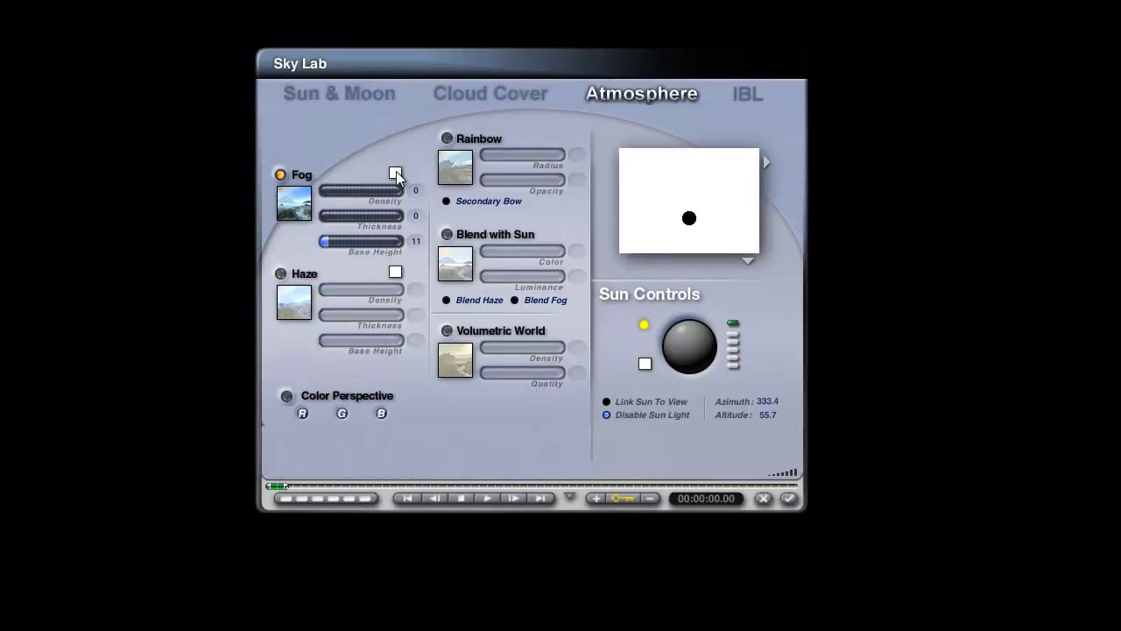
click(395, 174)
click(462, 184)
Set the fog density to 1 and its thickness and base height to 100, preview the scene in the Sky Lab, and accept.
click(415, 191)
text(1)
key(Return)
drag(343, 216, 403, 216)
drag(335, 240, 402, 241)
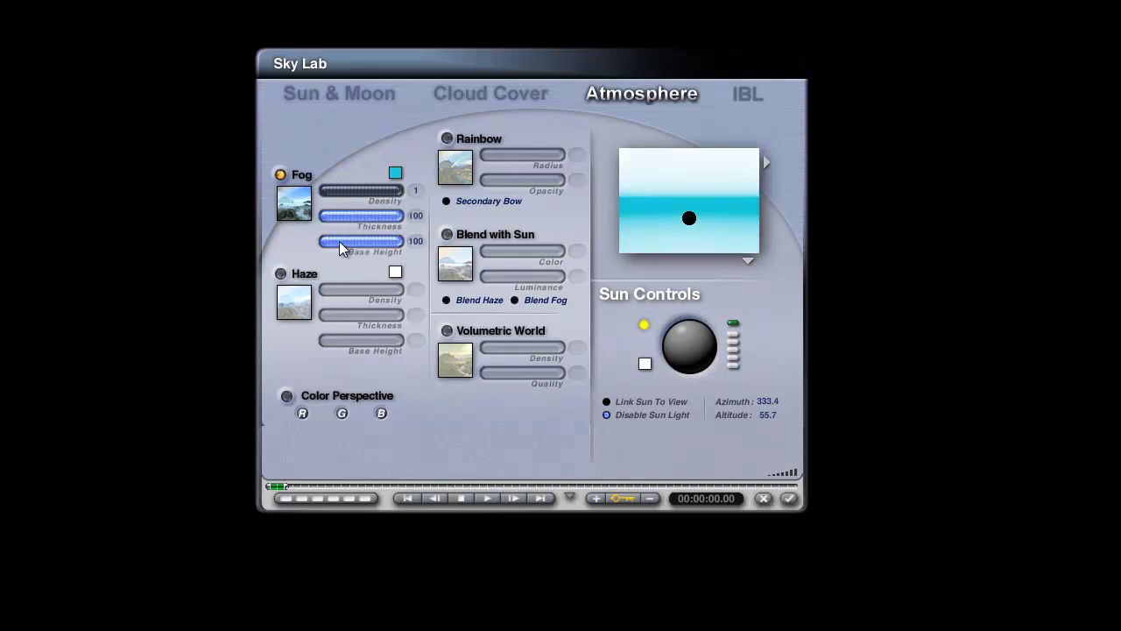
click(749, 262)
click(788, 271)
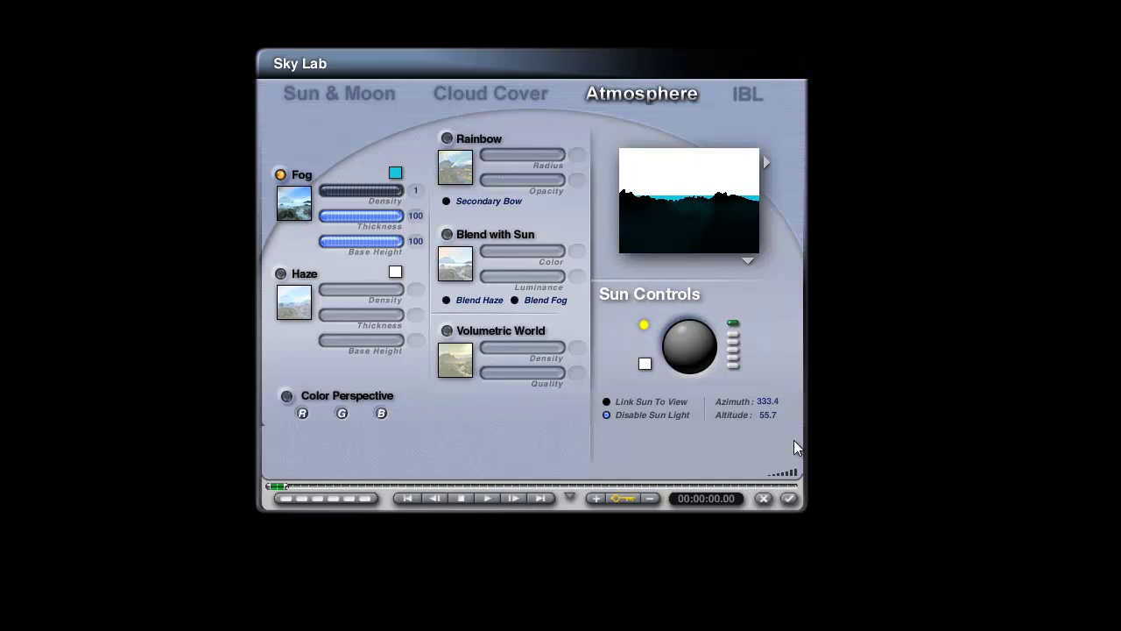
click(788, 497)
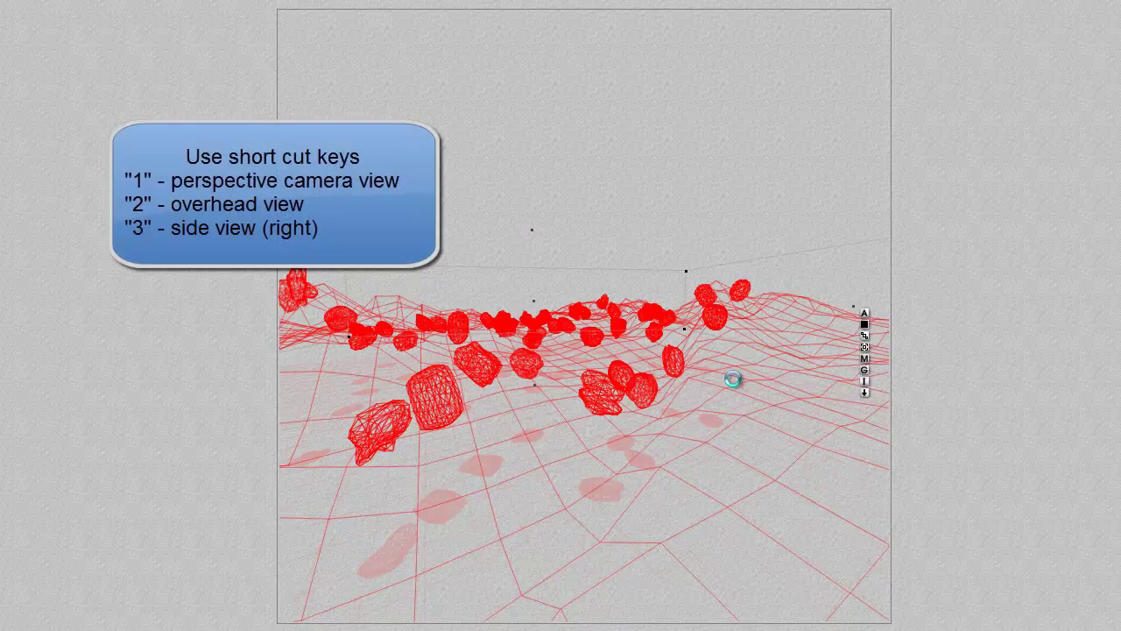
Re-enable haze, match its colour to the turquoise fog, and set the haze density to 100.
key(3)
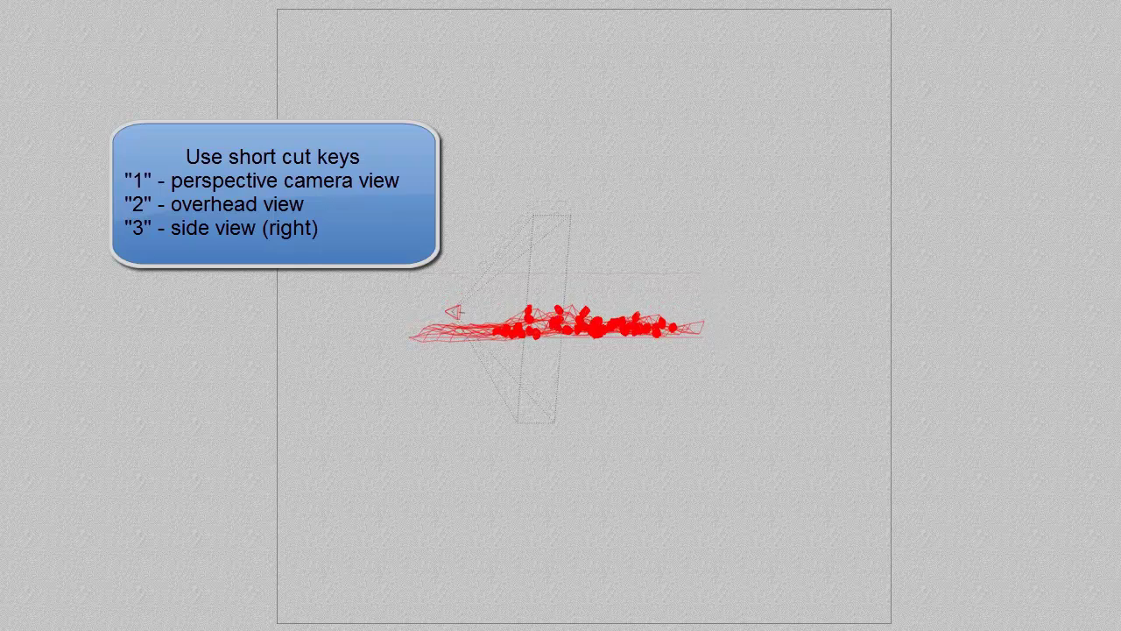
key(1)
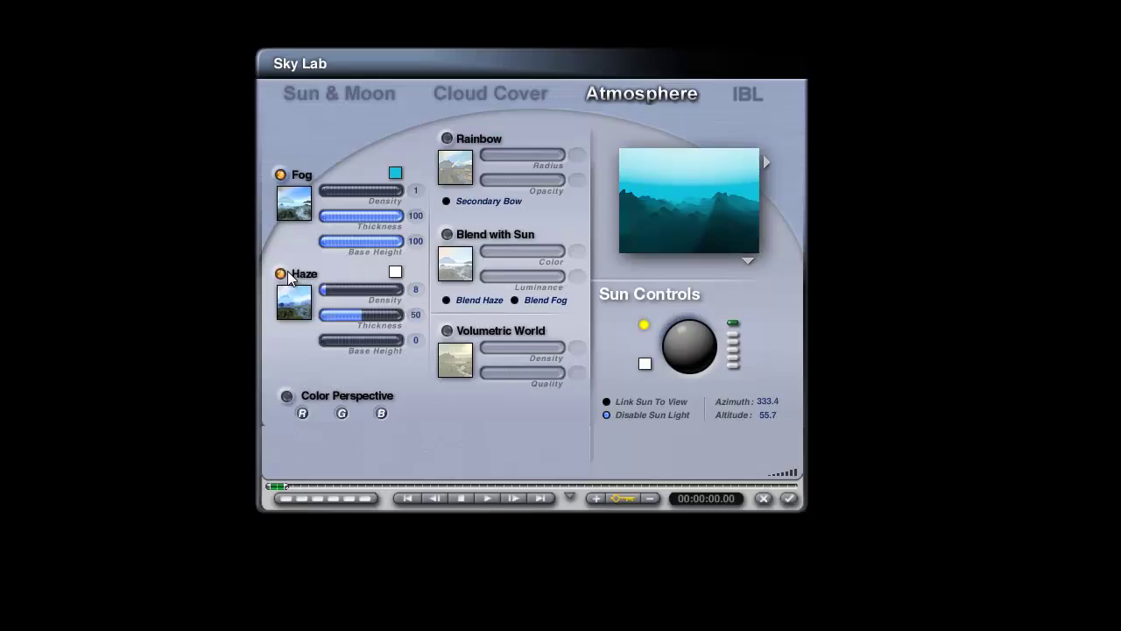
click(395, 271)
click(396, 172)
click(337, 290)
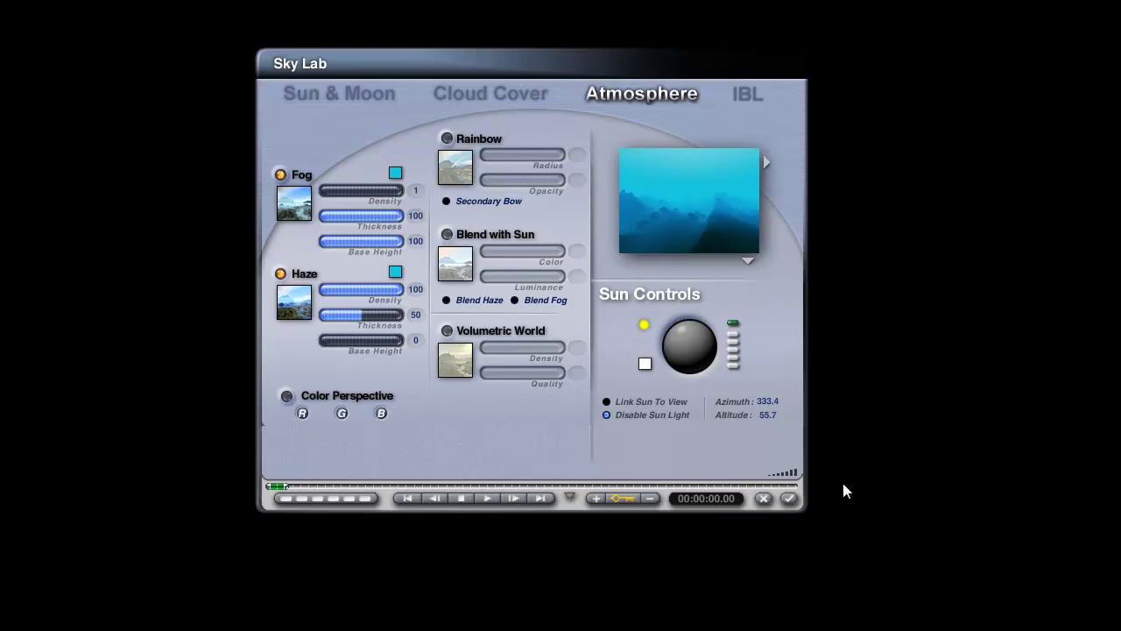
click(790, 498)
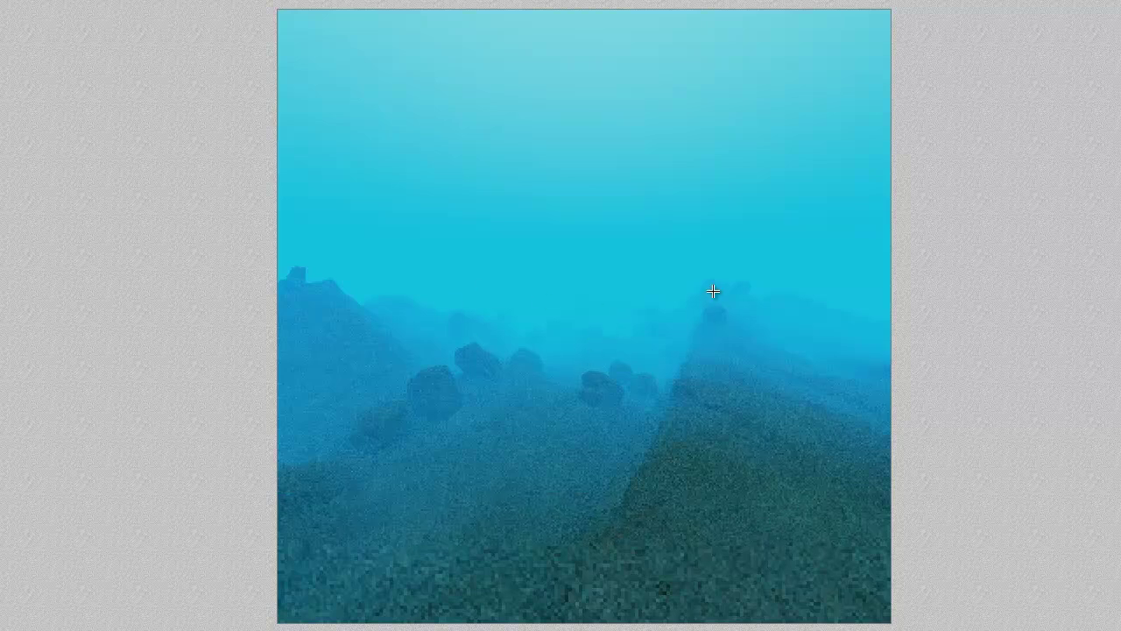
In the overhead view, group the terrain and stones without the camera, then scale the group down and reposition it.
click(638, 395)
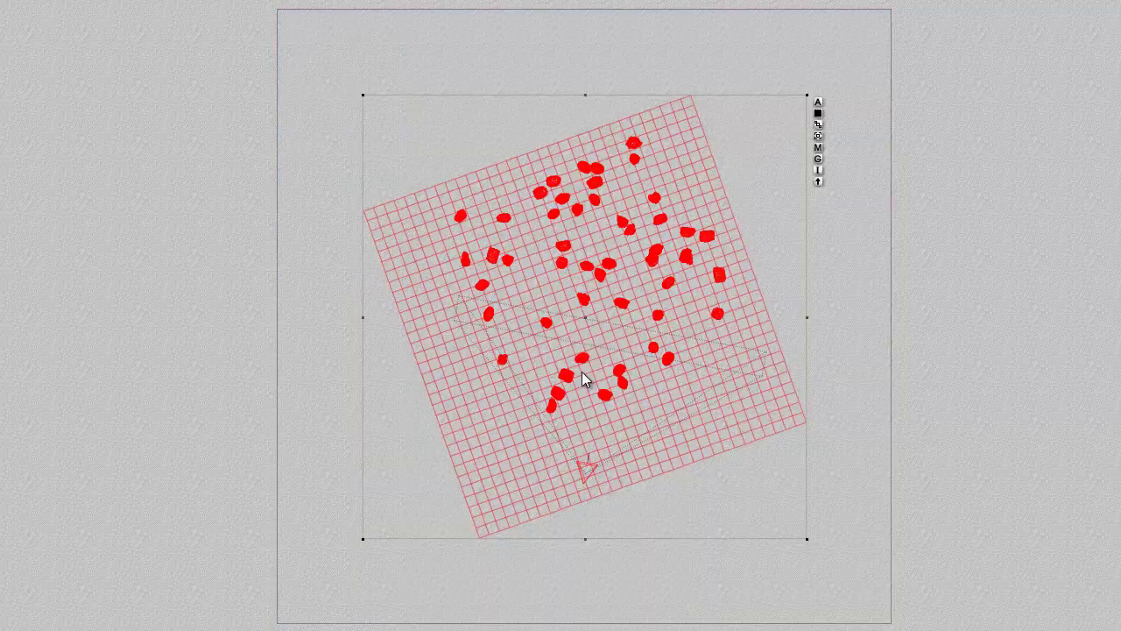
click(857, 293)
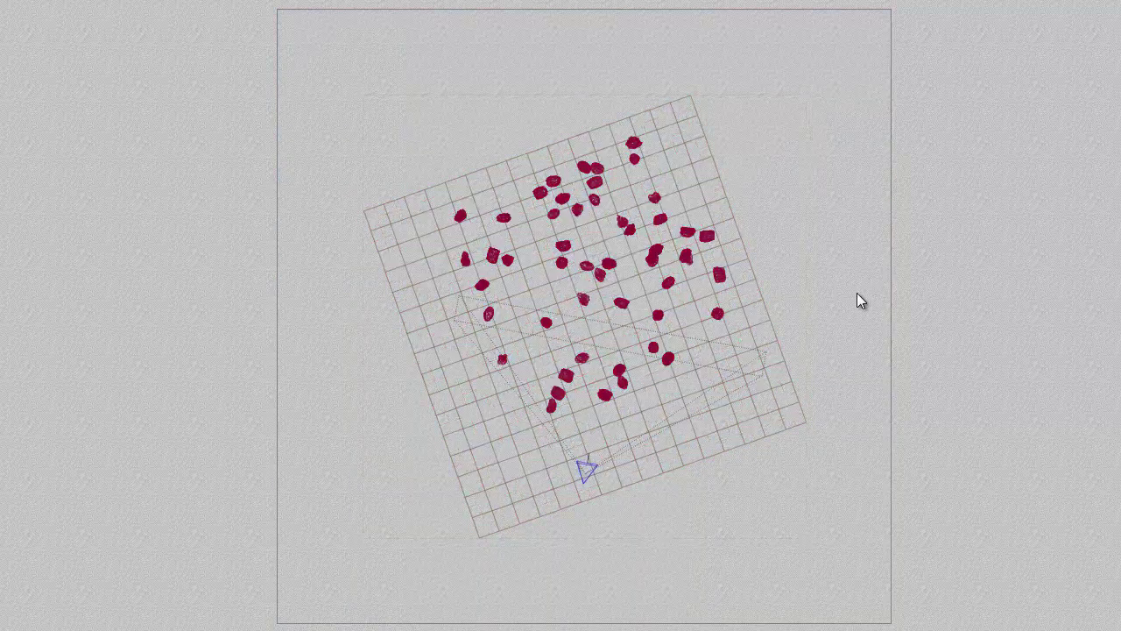
drag(835, 436, 425, 116)
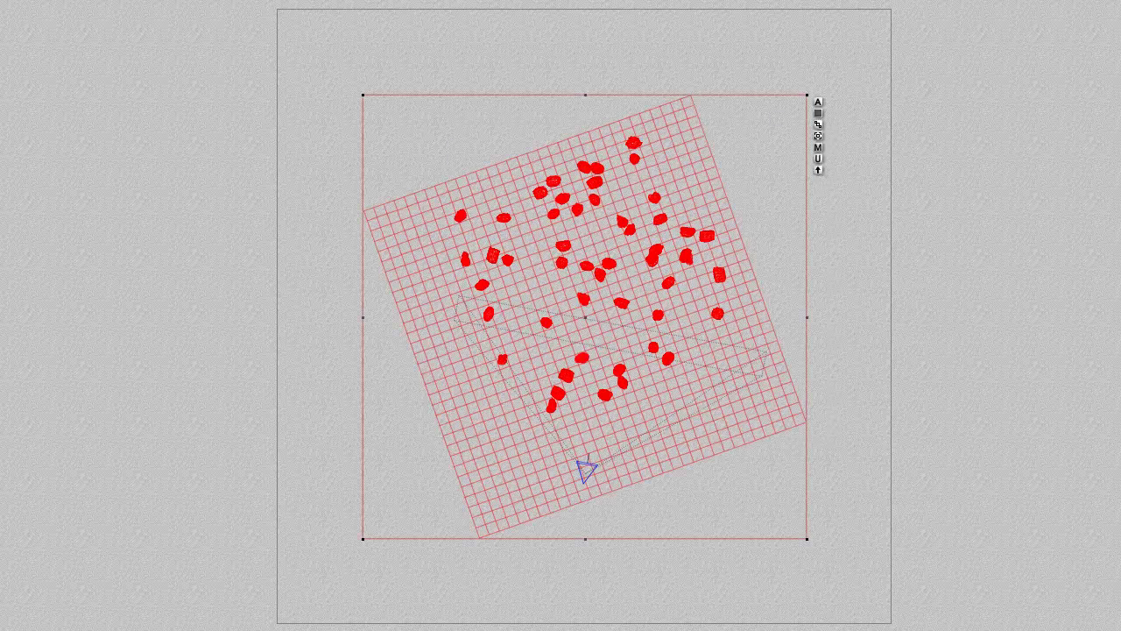
drag(362, 94, 405, 138)
drag(501, 227, 519, 253)
key(1)
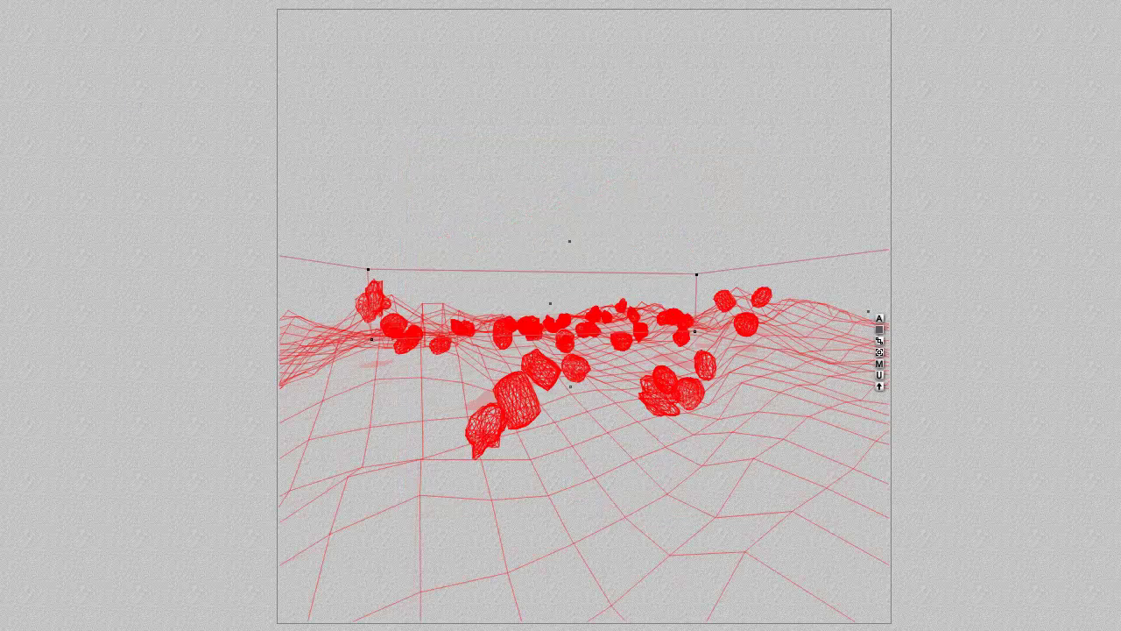
Test-render the rescaled underwater landscape from the camera view.
click(18, 396)
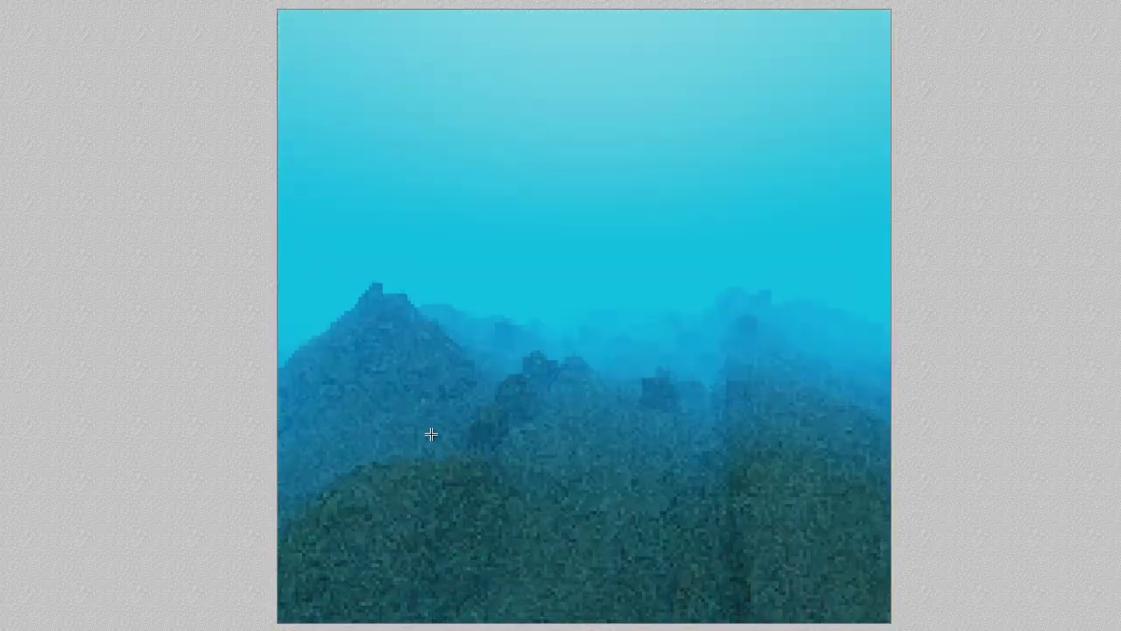
click(430, 432)
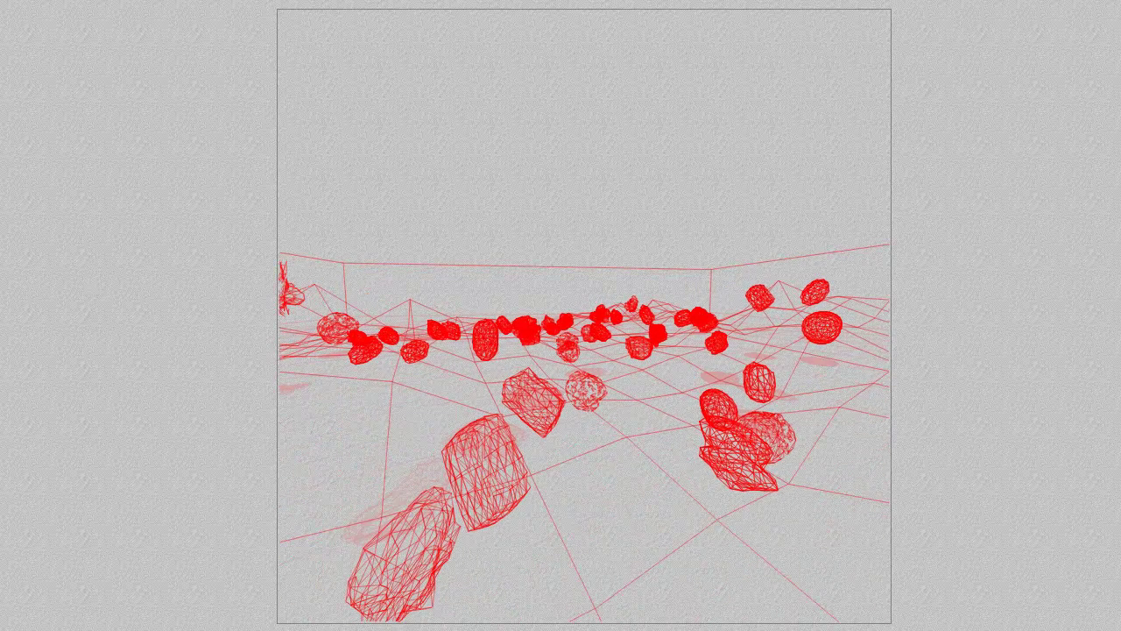
click(17, 396)
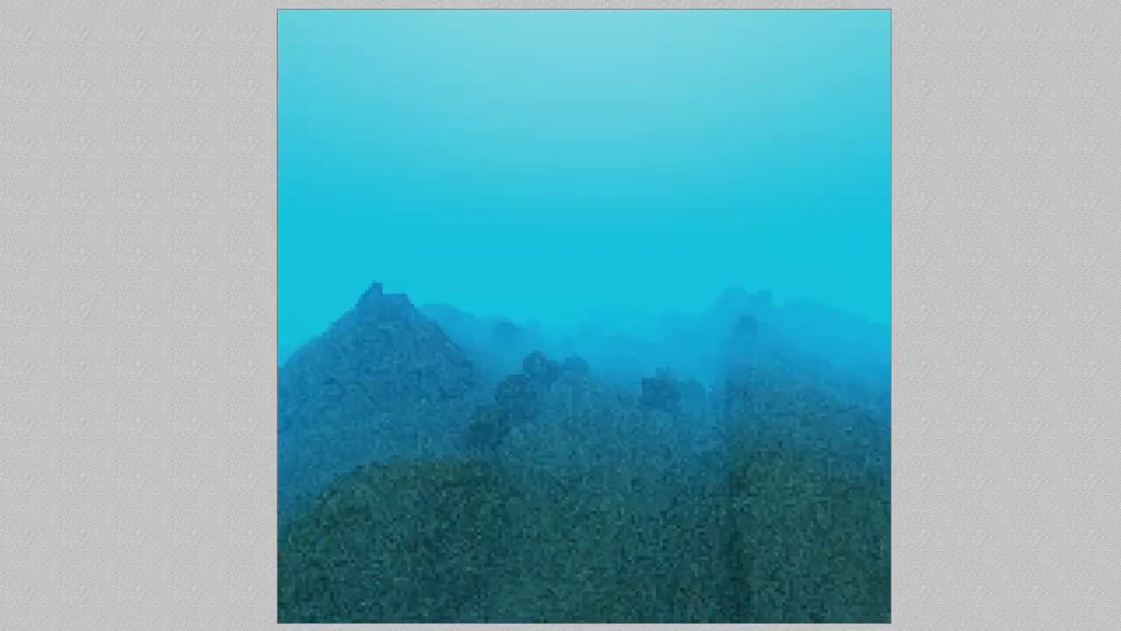
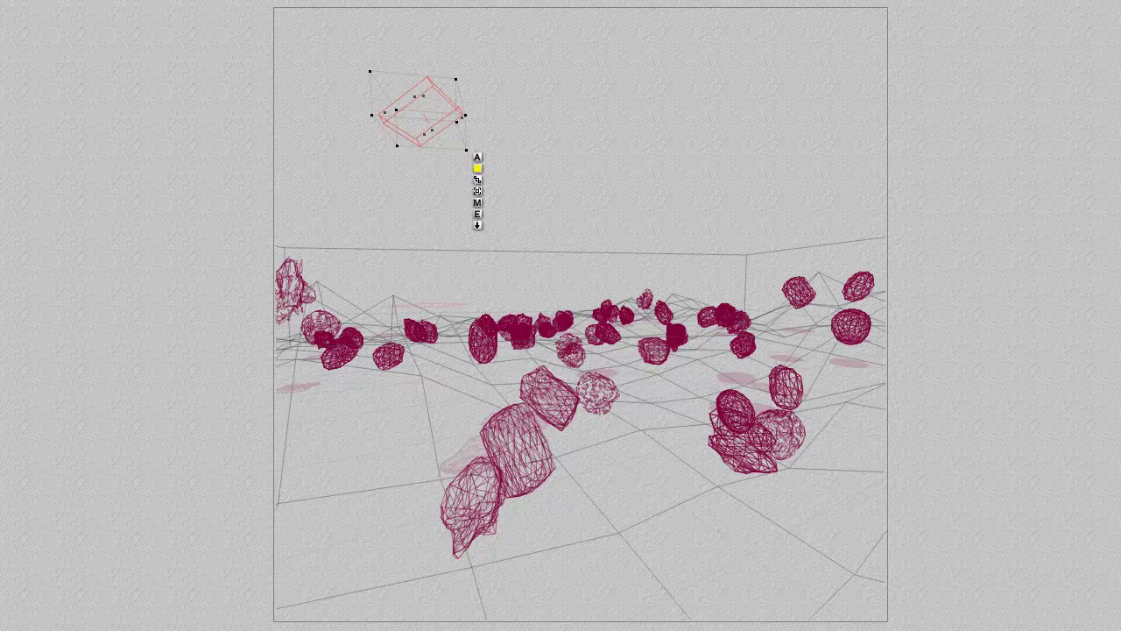
Add an infinite plane, raise it above the terrain, and move it beyond the far edge near the light.
click(229, 1)
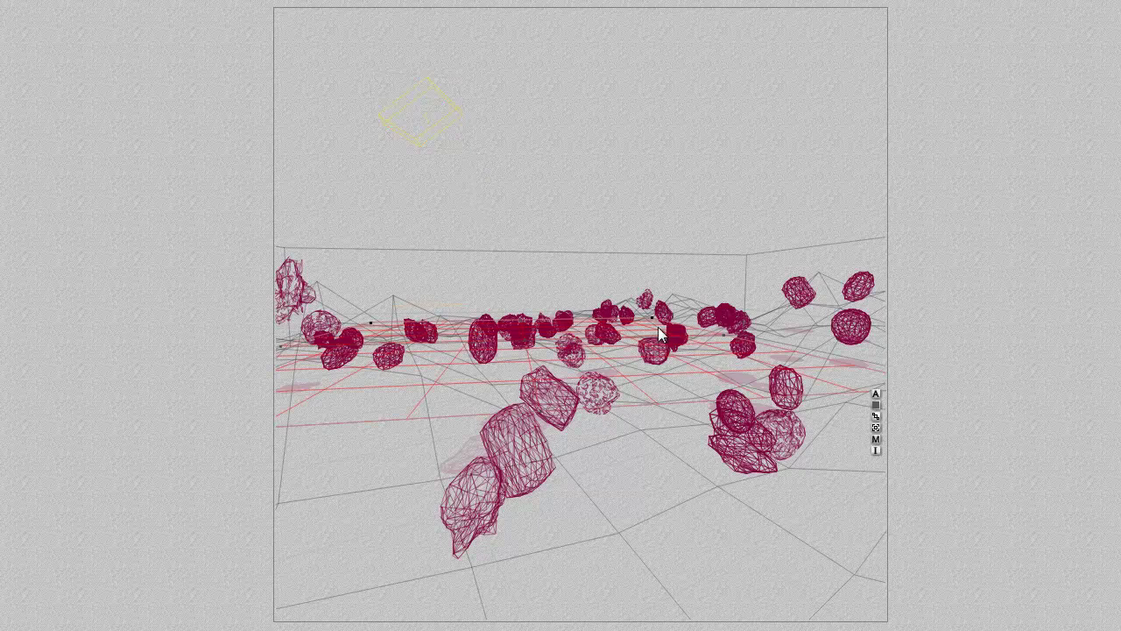
key(3)
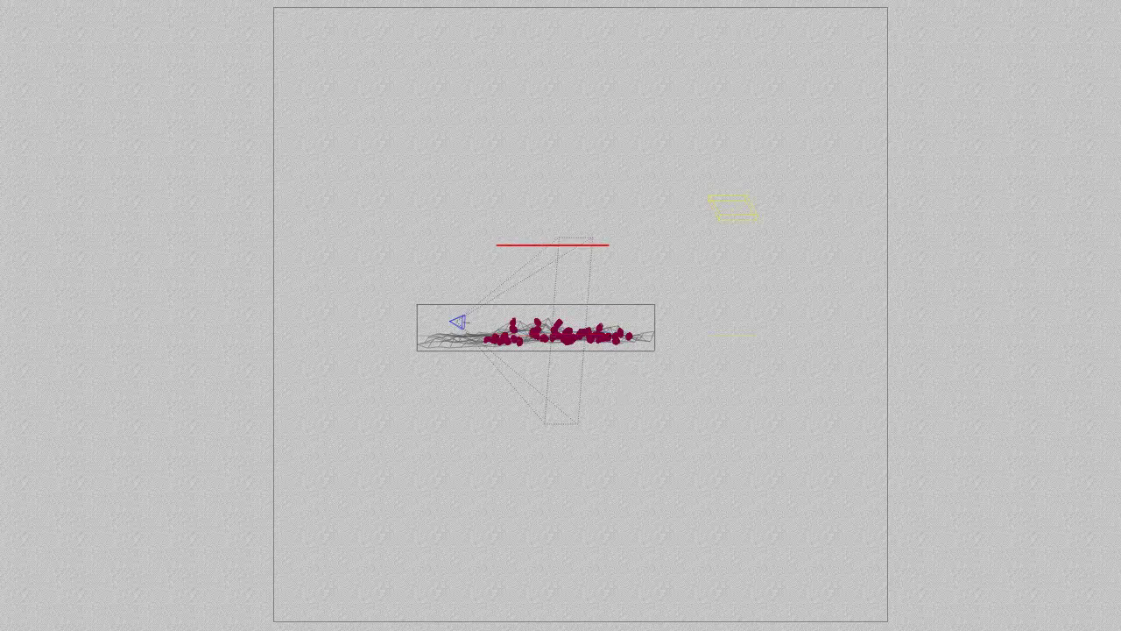
key(2)
drag(573, 339, 549, 187)
key(3)
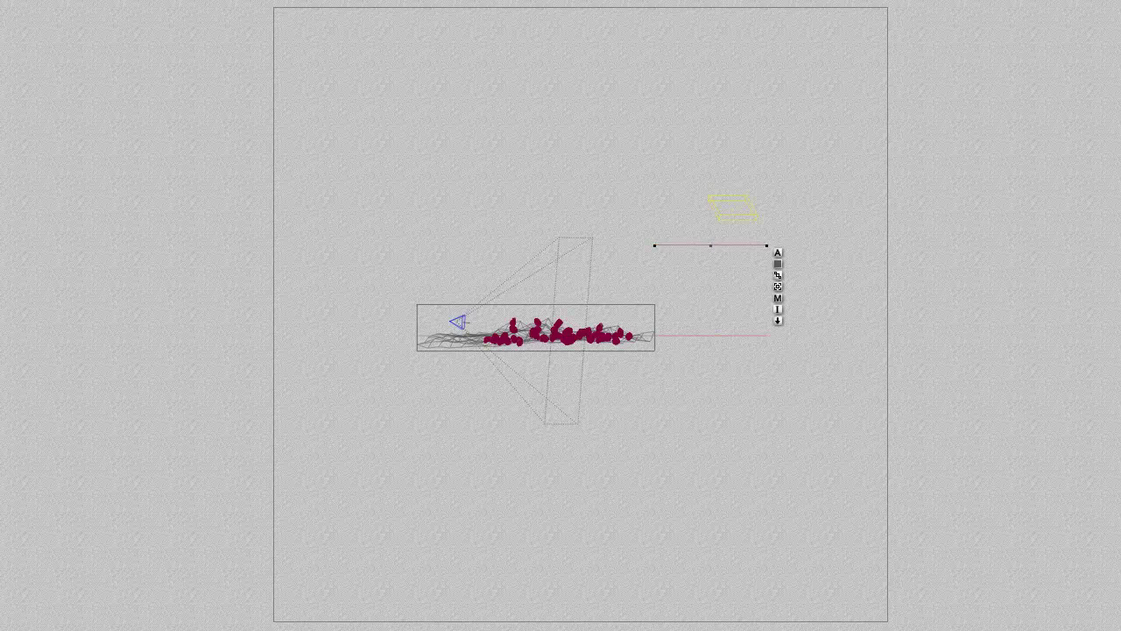
key(1)
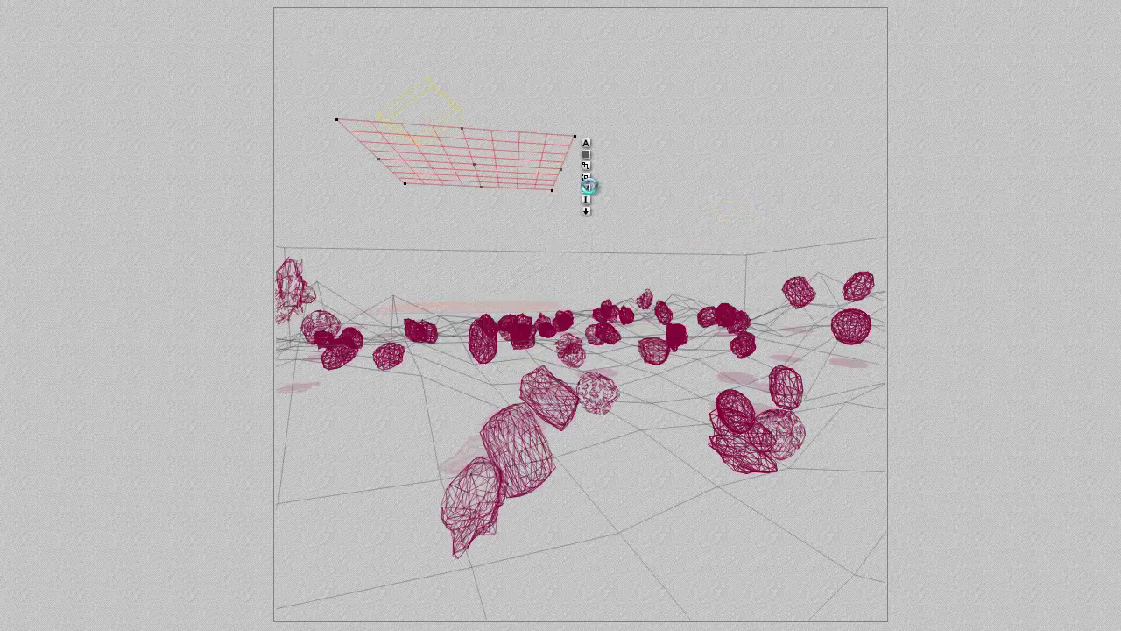
Apply the Transparent Sea material from the Pro Materials Water surfaces category to the infinite plane.
click(586, 188)
click(377, 128)
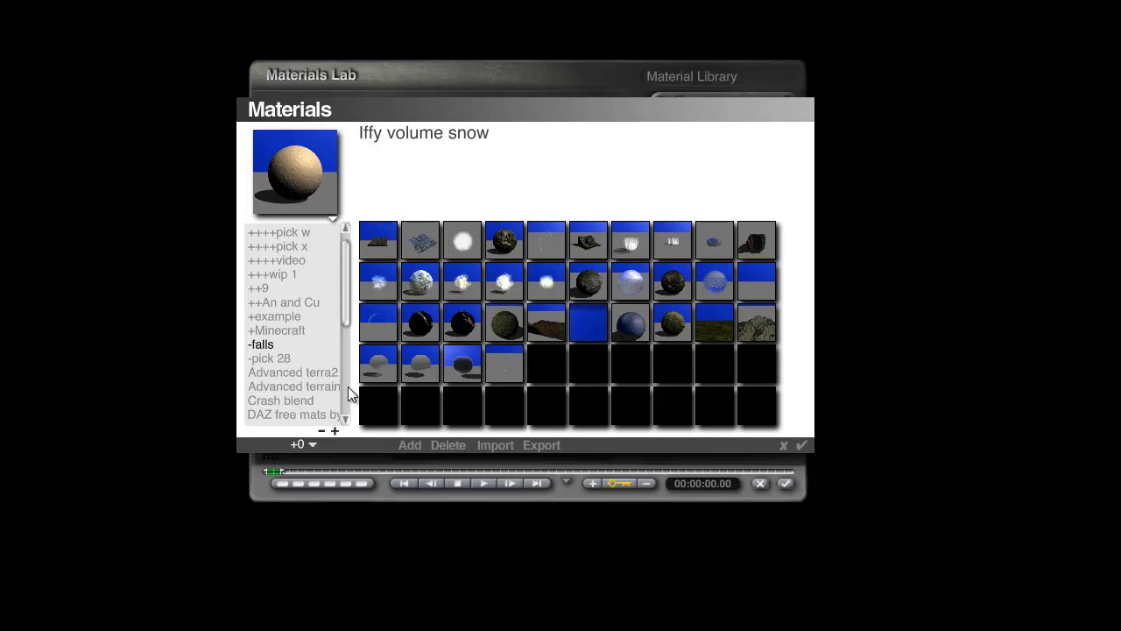
click(300, 447)
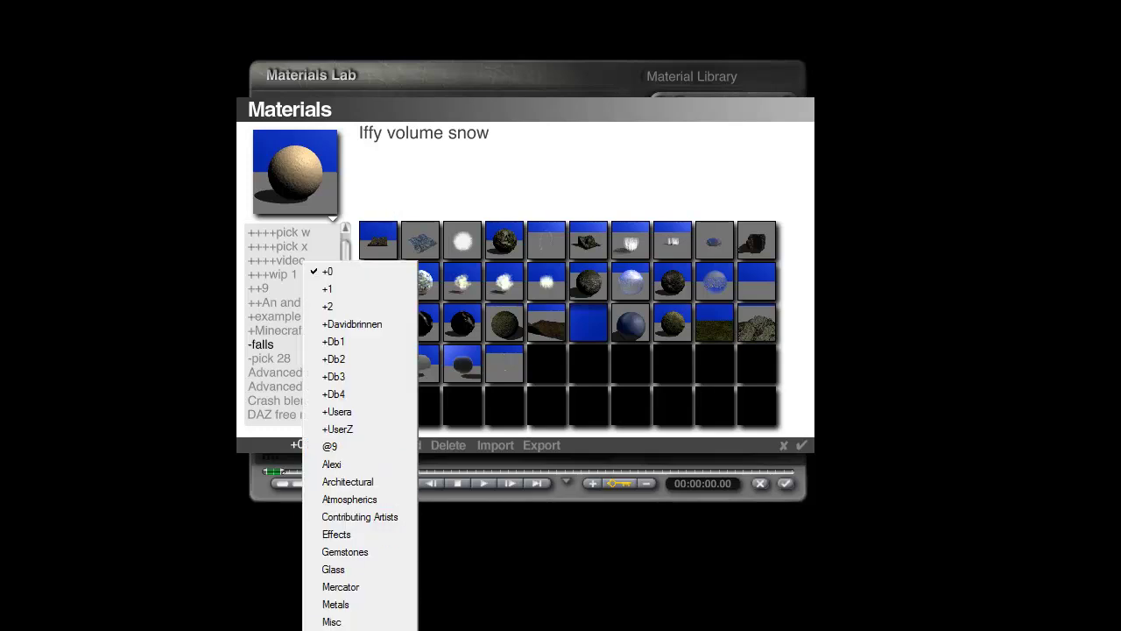
click(362, 624)
drag(346, 254, 342, 312)
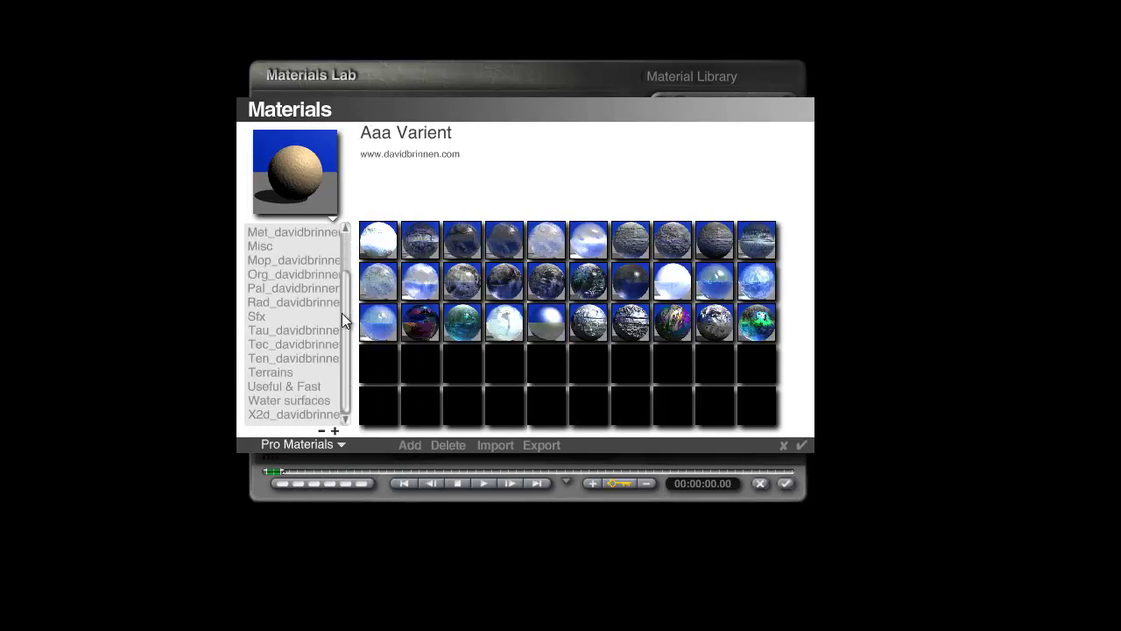
click(287, 402)
click(429, 242)
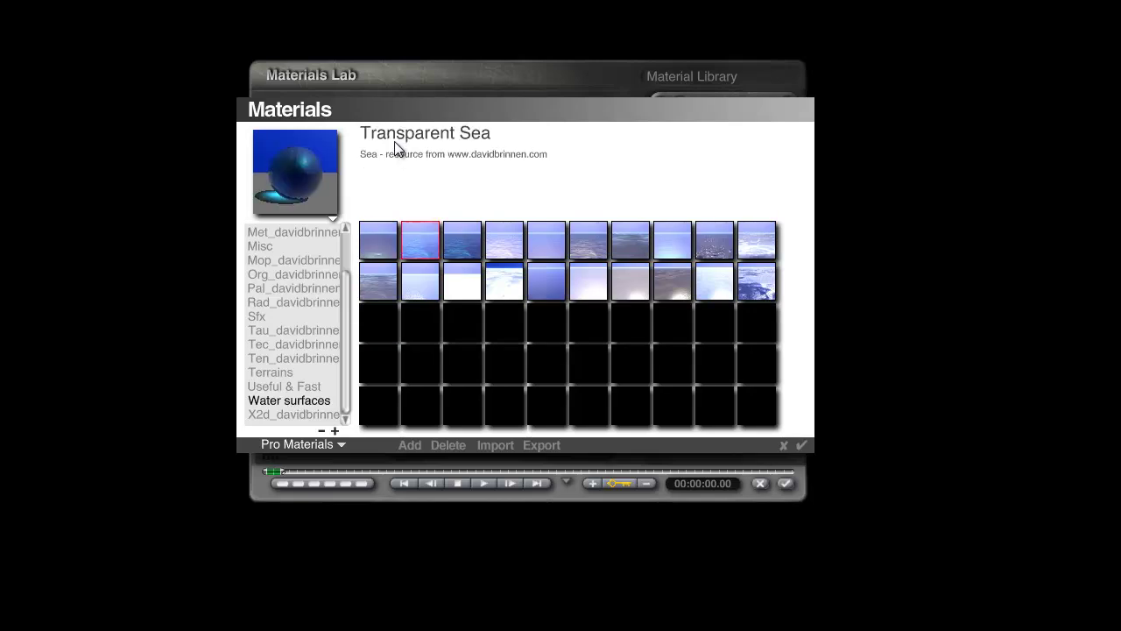
click(802, 445)
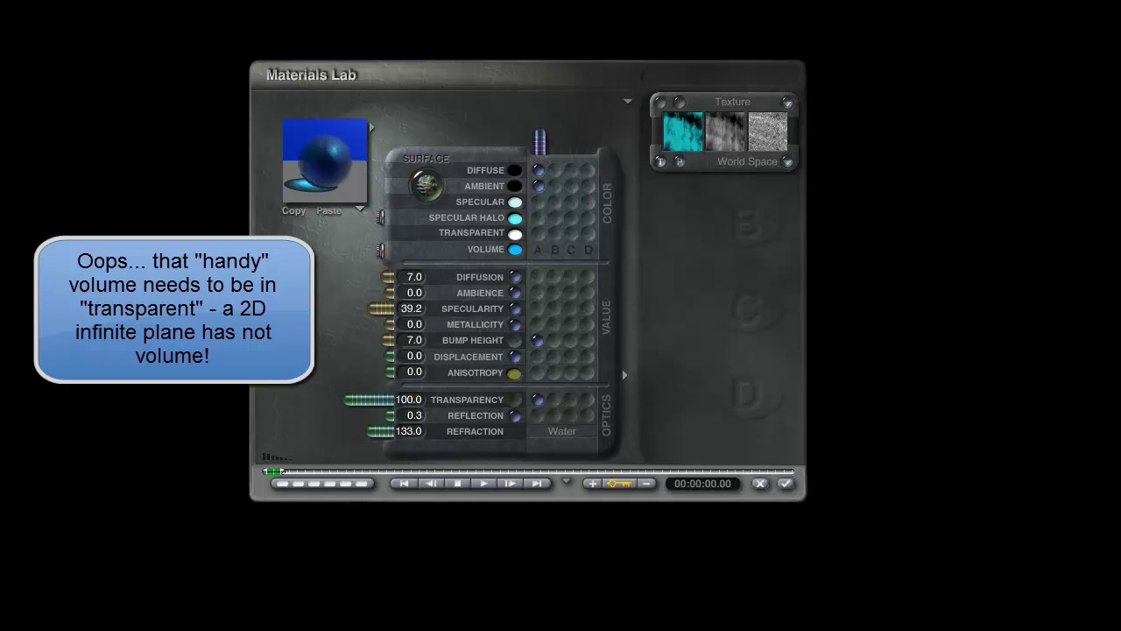
Set the water material's specularity and anisotropy to 100, drive anisotropy with texture A, accept, and render the scene.
drag(377, 309, 216, 315)
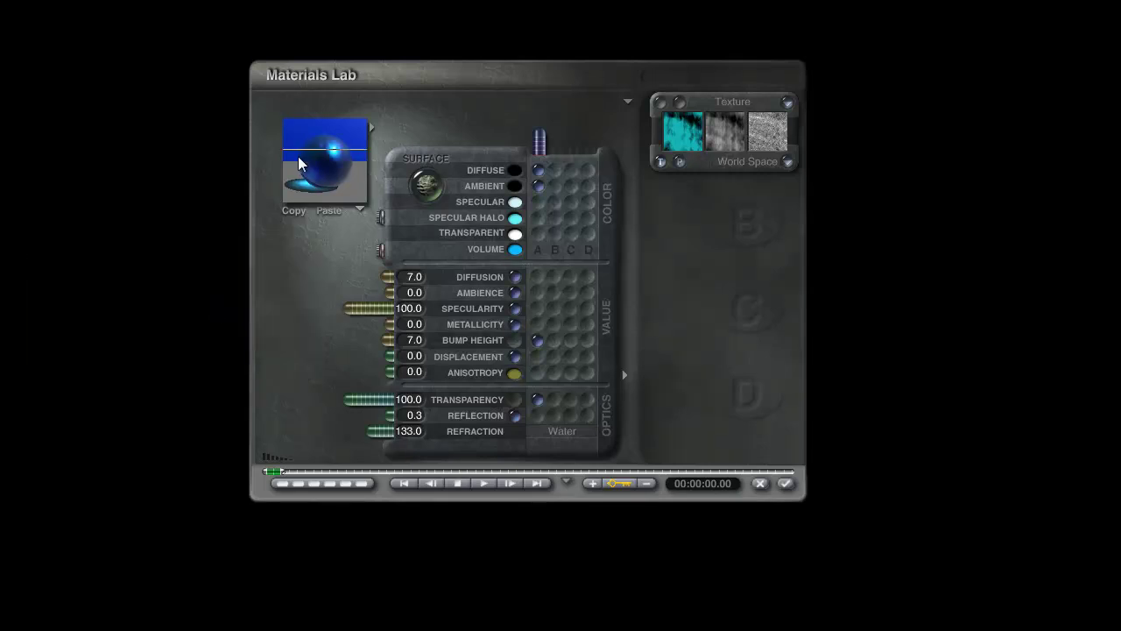
drag(386, 373, 198, 379)
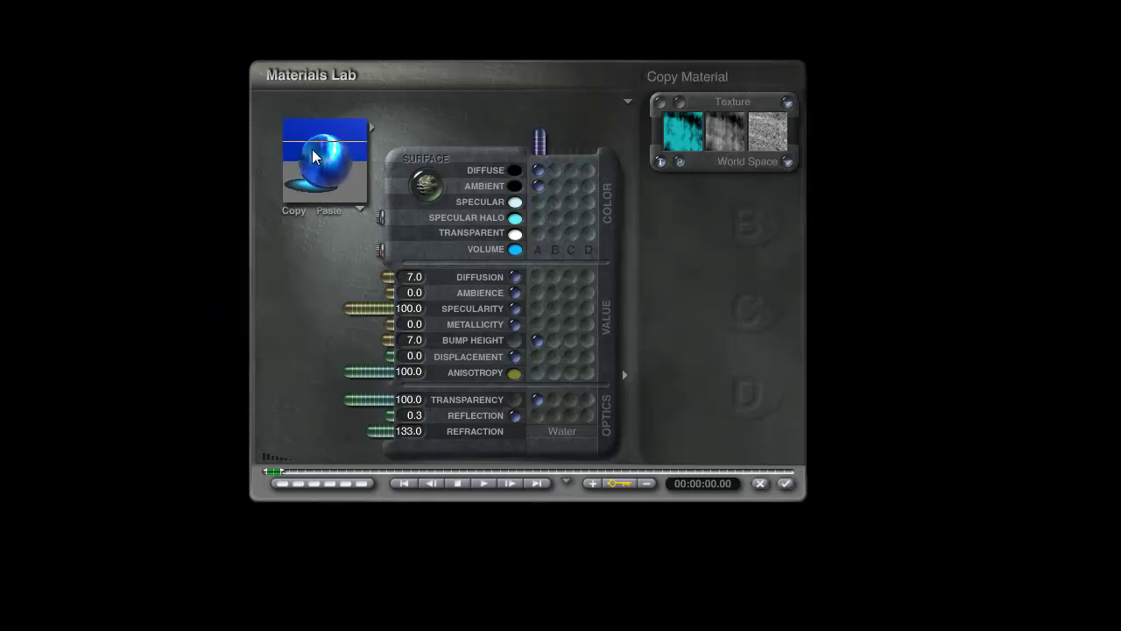
click(537, 373)
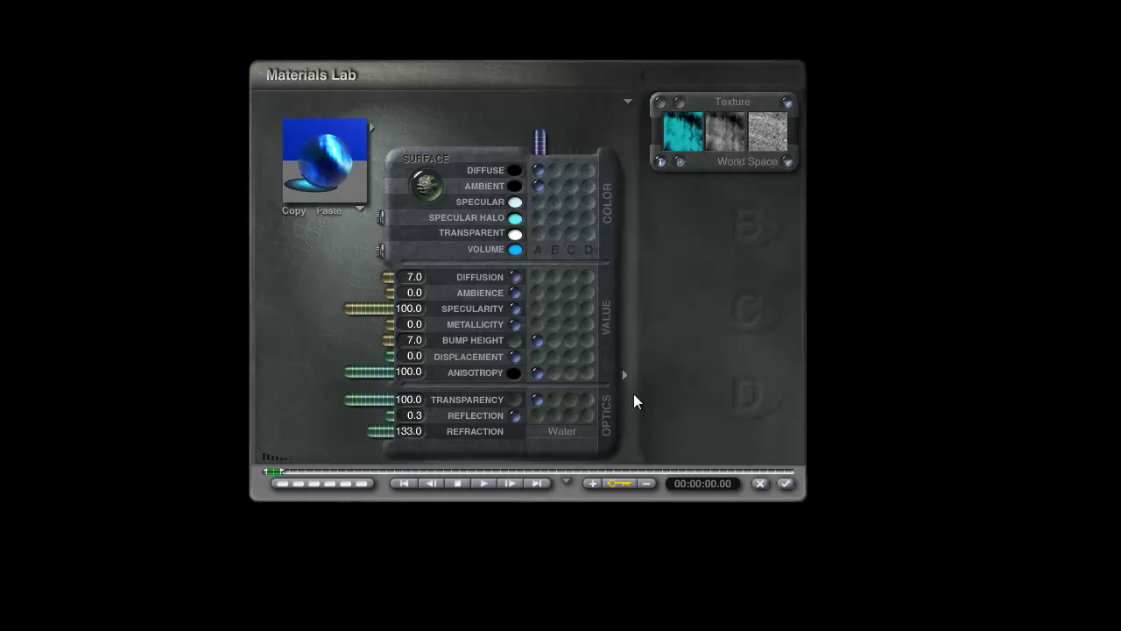
click(785, 485)
click(40, 326)
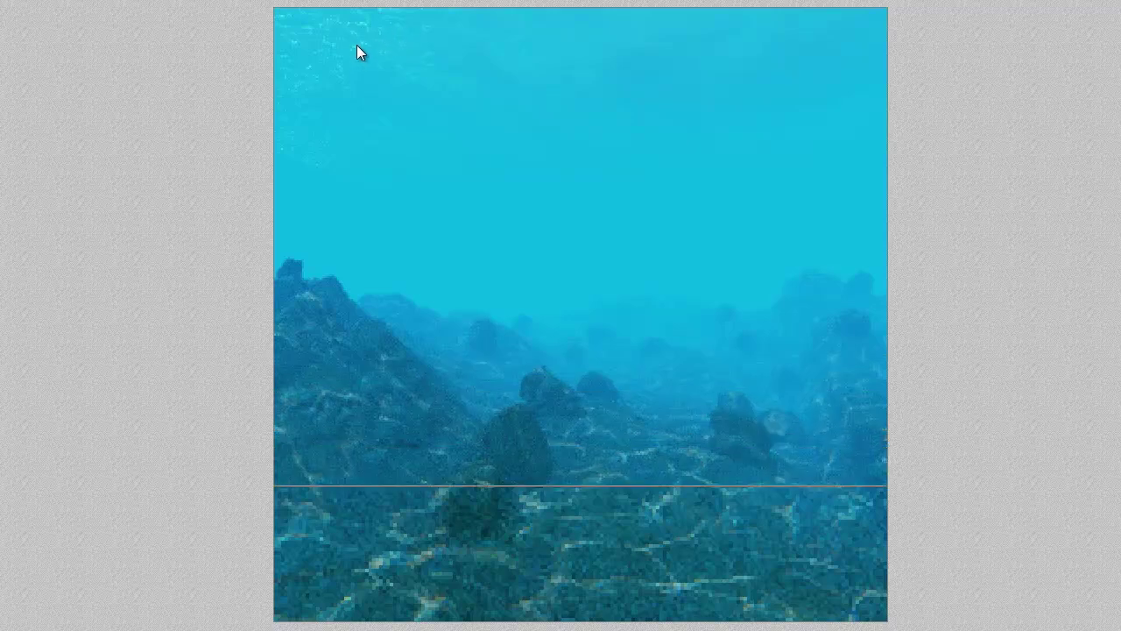
Re-enable the sun light in the Sky Lab and set its diffuse and specular intensities to 50.
click(224, 113)
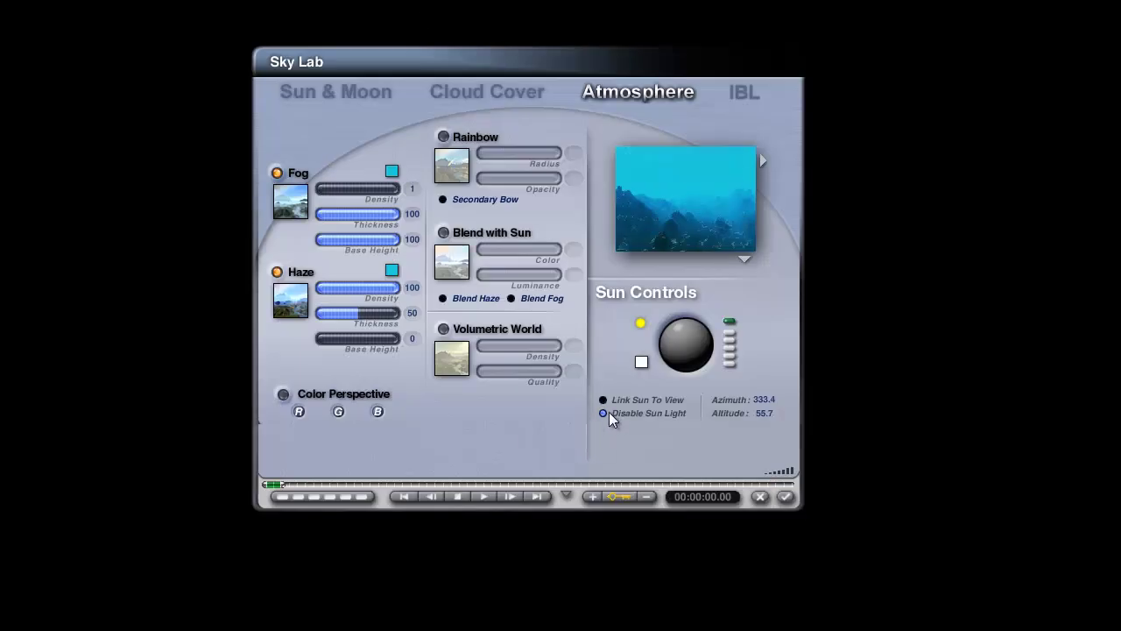
click(324, 92)
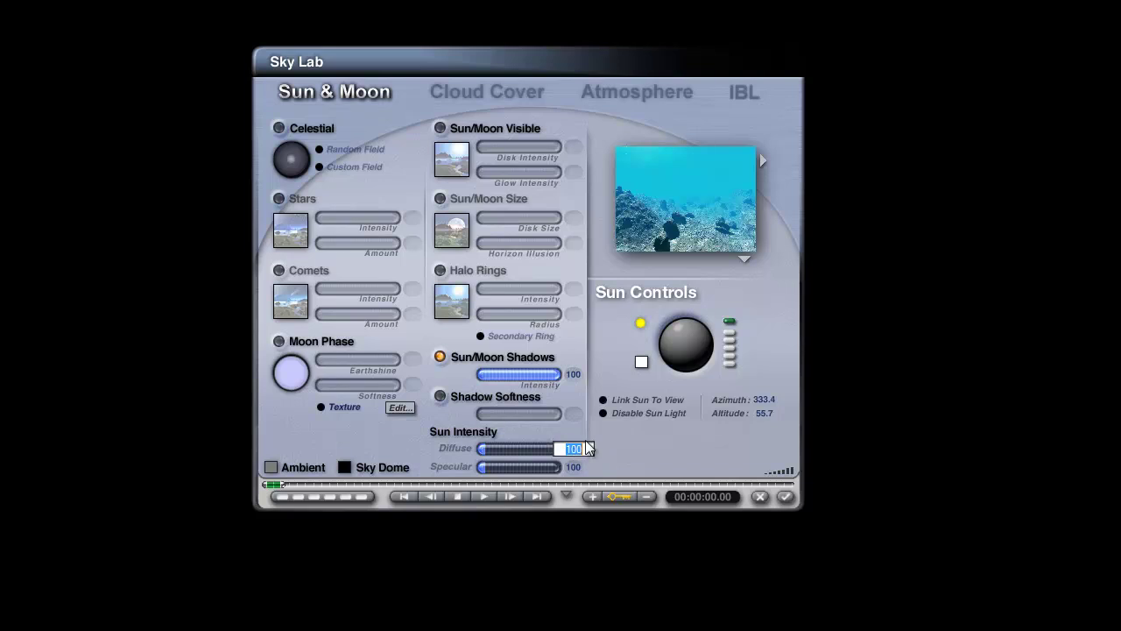
text(5050)
key(Return)
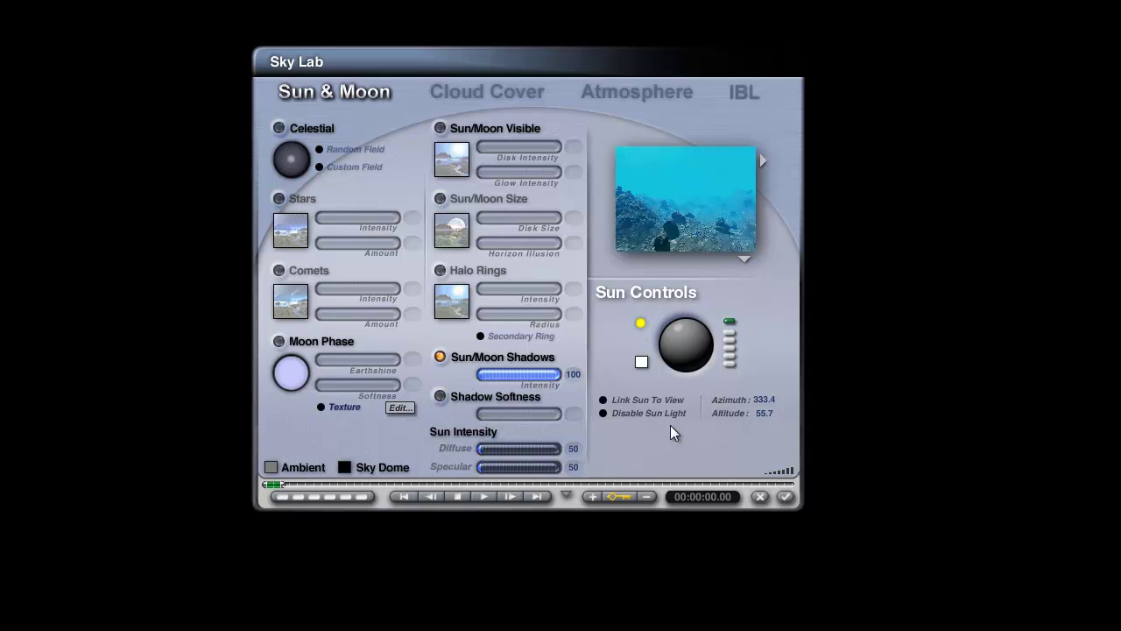
Turn on Shadow Softness in the Sky Lab, accept, and place the sun in the view just above and left of the caustic light.
click(438, 399)
click(786, 496)
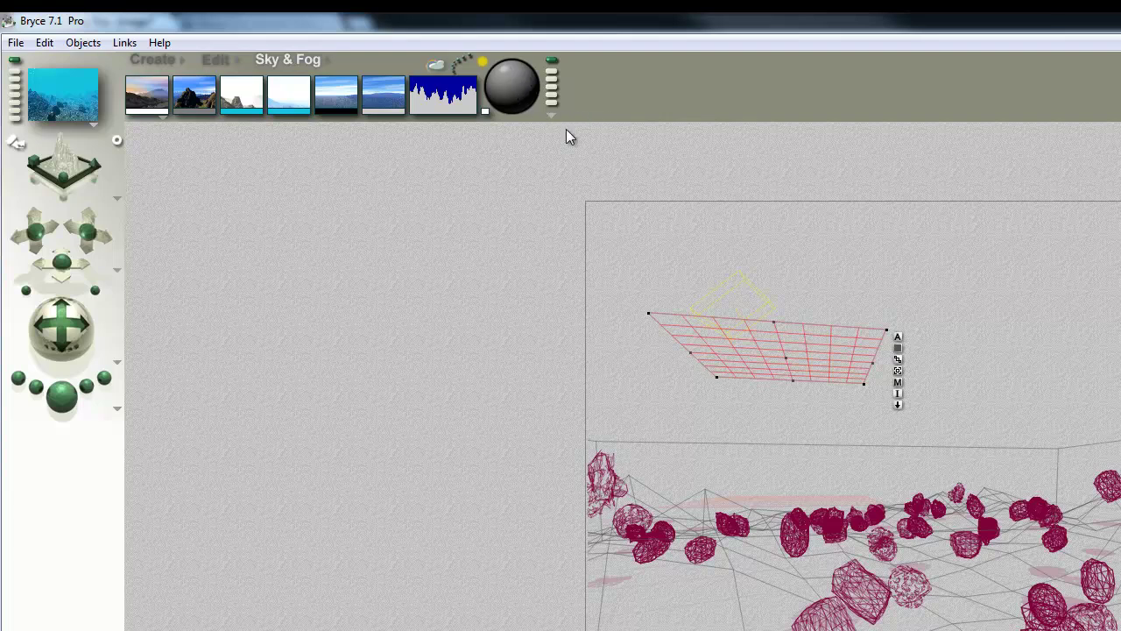
click(656, 232)
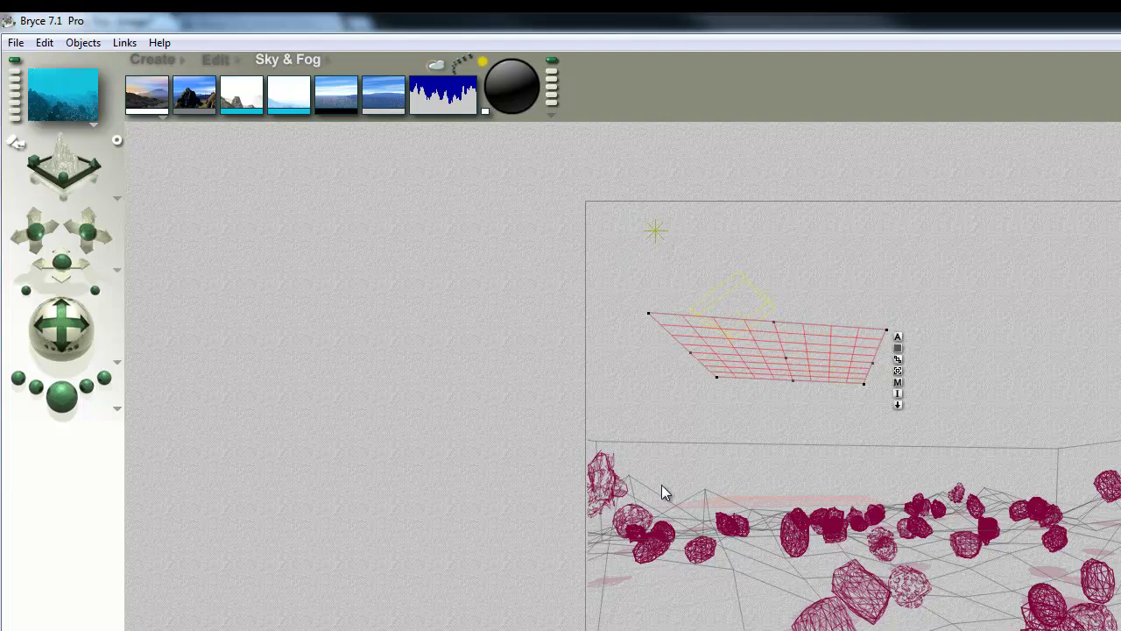
Enable the Soft Shadows premium effect in the render options, accept, and render the scene.
click(118, 406)
click(163, 505)
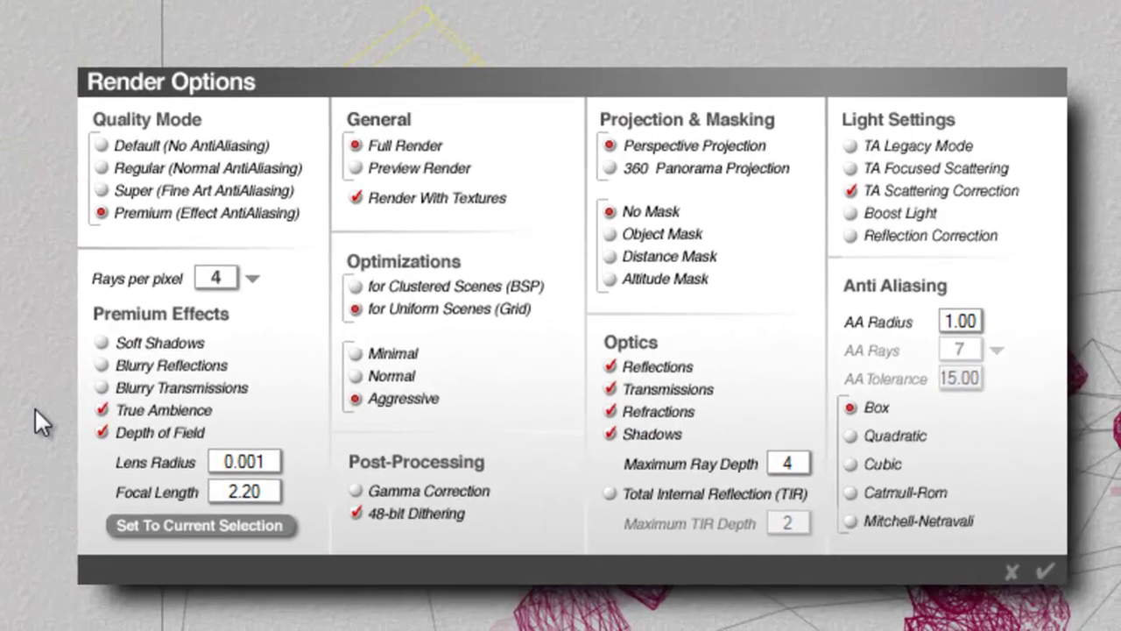
click(104, 344)
click(1047, 572)
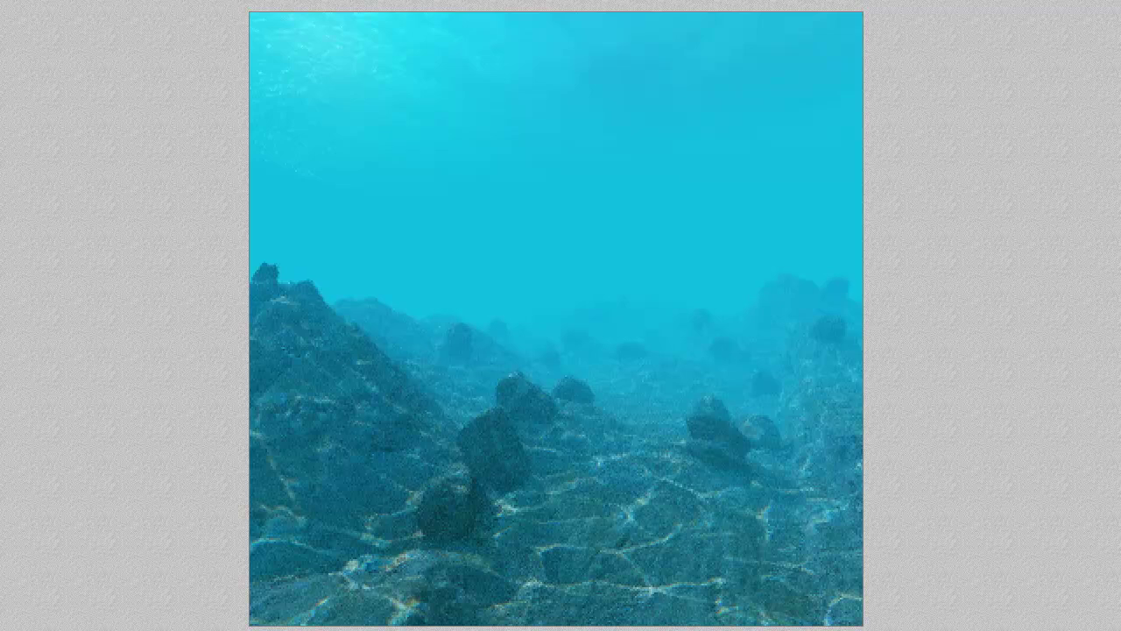
key(Escape)
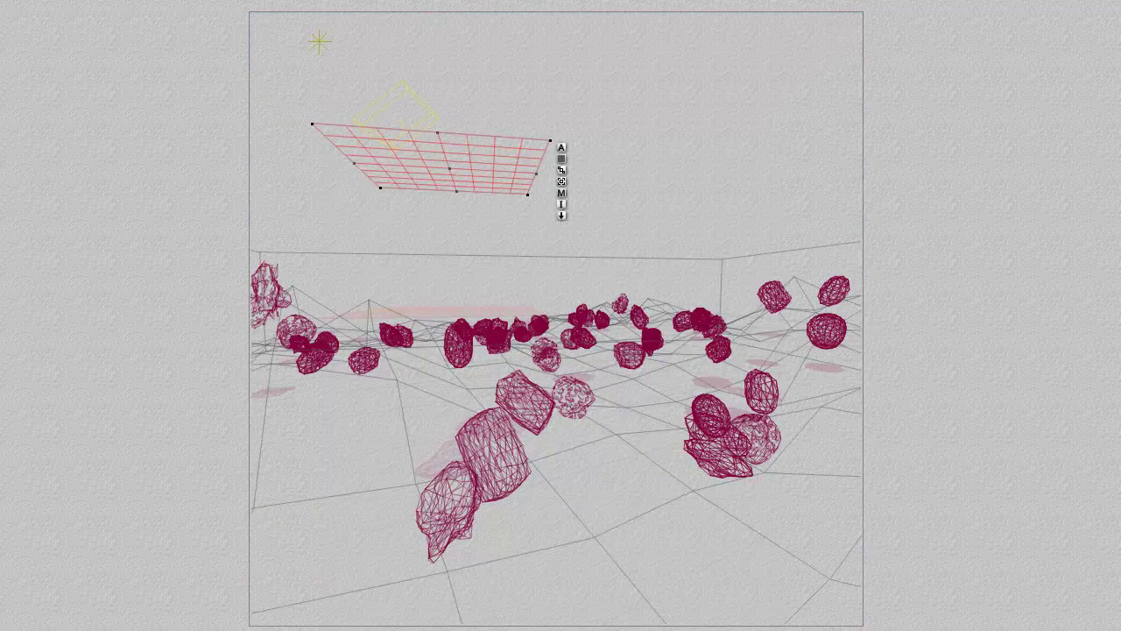
Add a sphere at the scene centre and enlarge it until it encloses the stones and the camera.
click(179, 2)
key(2)
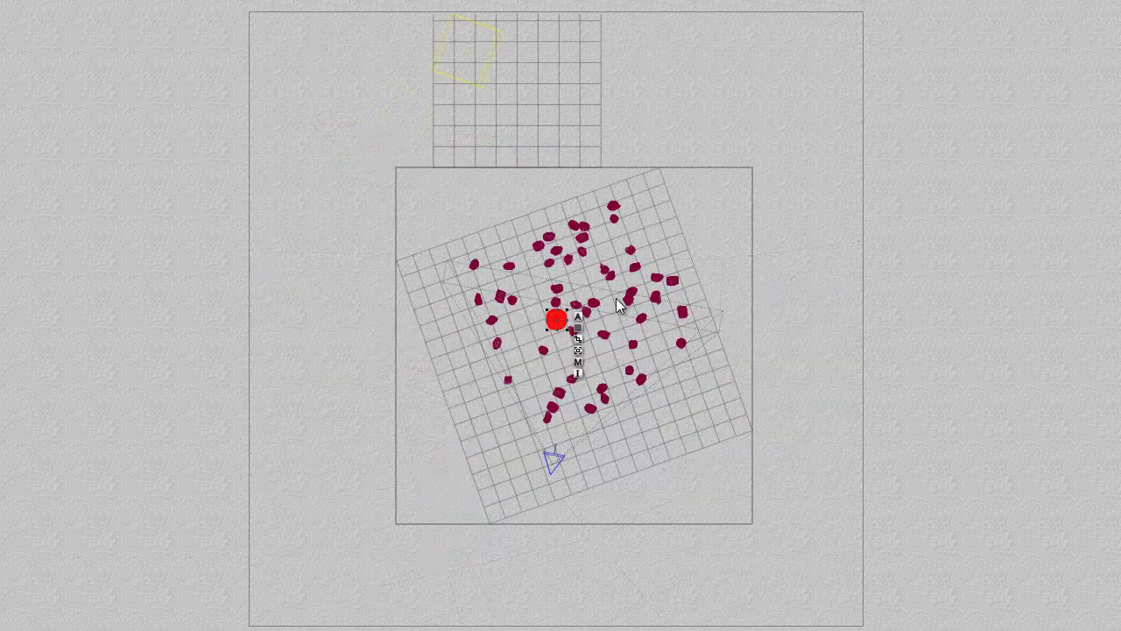
drag(59, 2, 166, 2)
key(4)
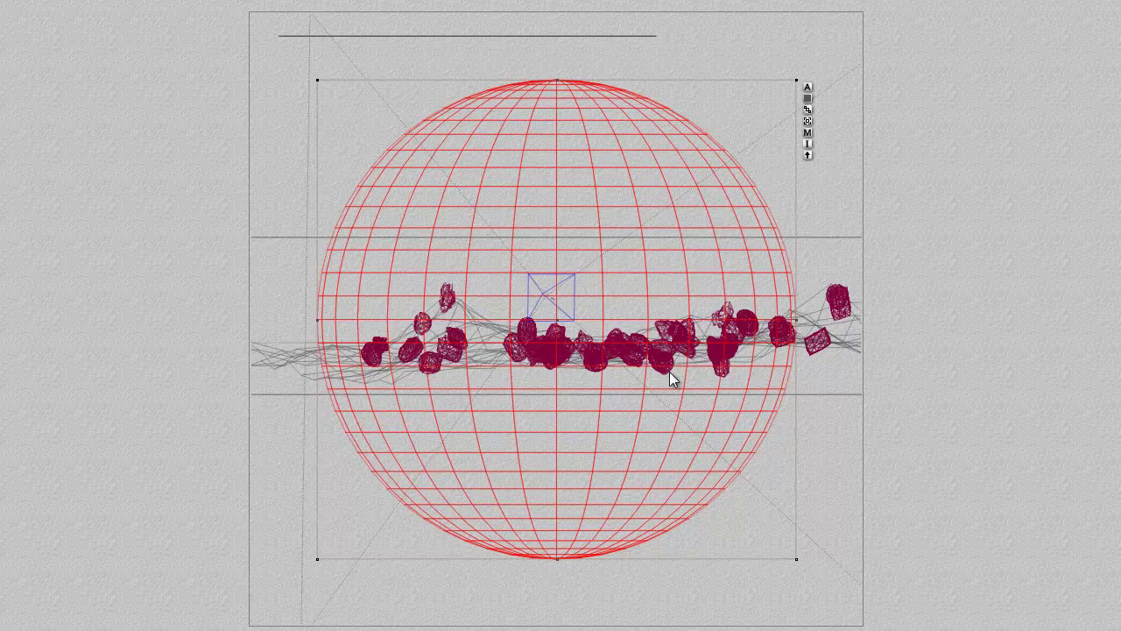
key(1)
drag(588, 232, 761, 220)
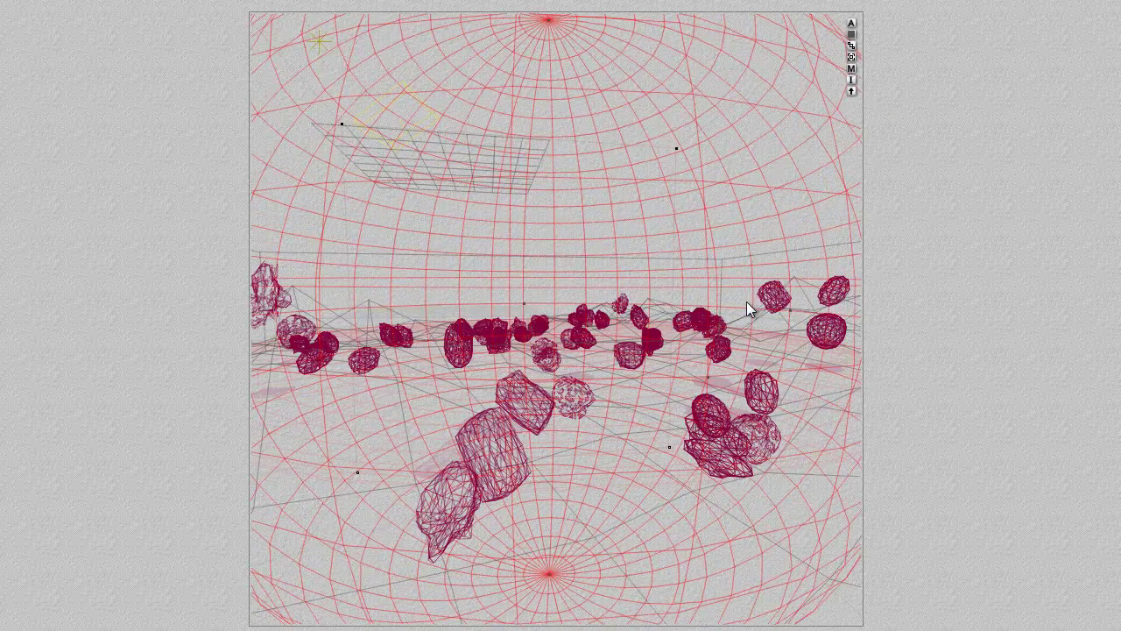
key(3)
key(1)
Apply the dan fog volume material from the ++++pick x category to the sphere.
click(850, 67)
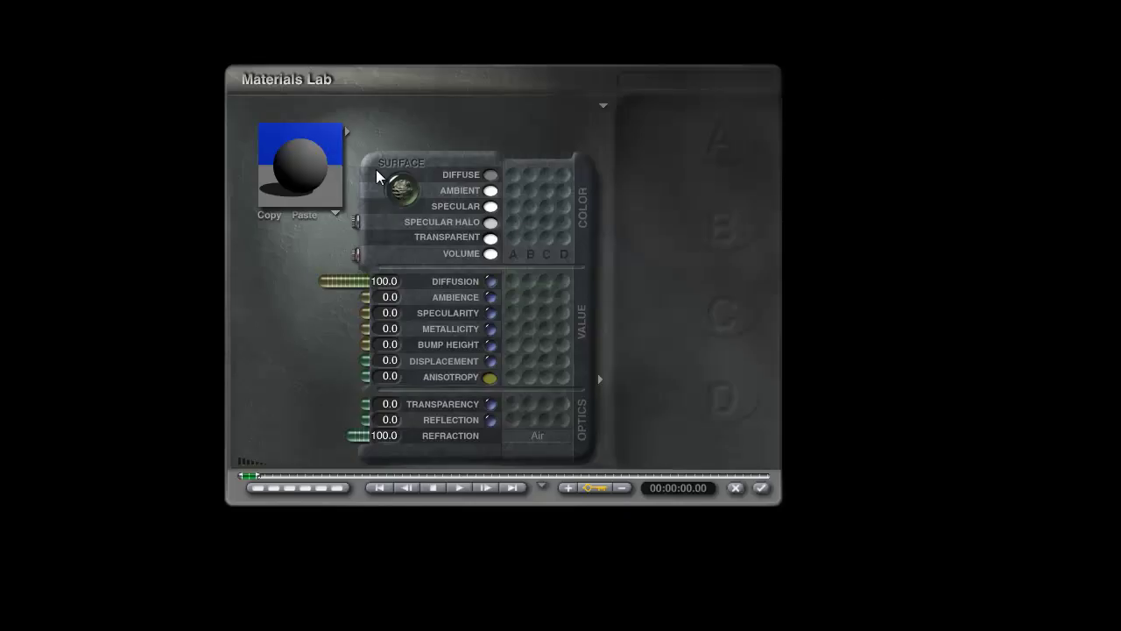
click(349, 137)
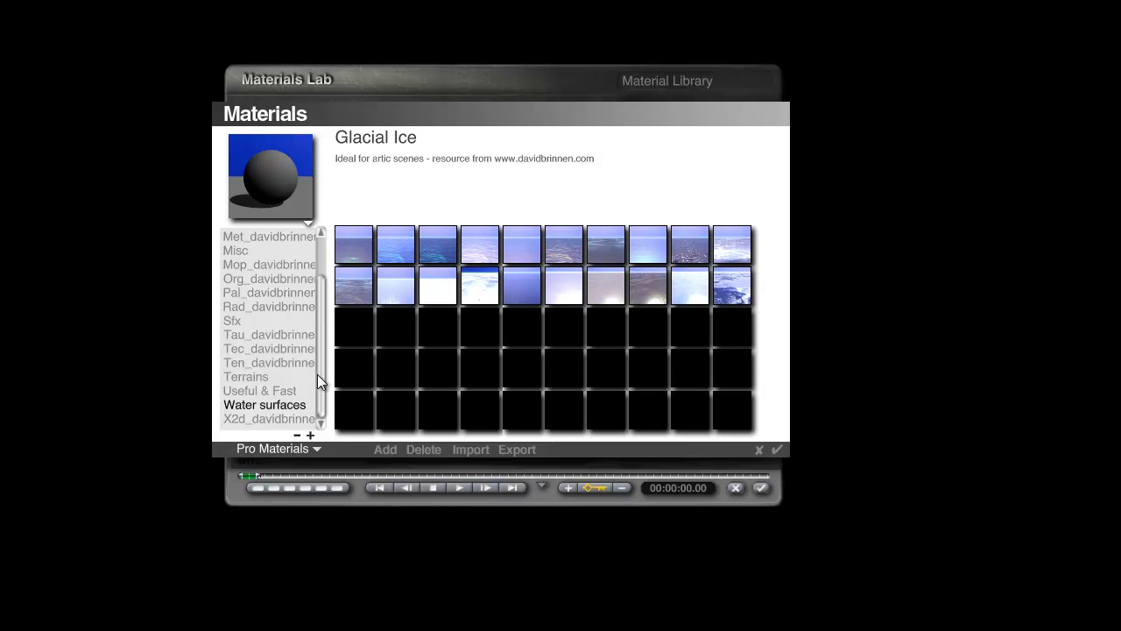
drag(320, 380, 328, 269)
click(305, 451)
click(329, 275)
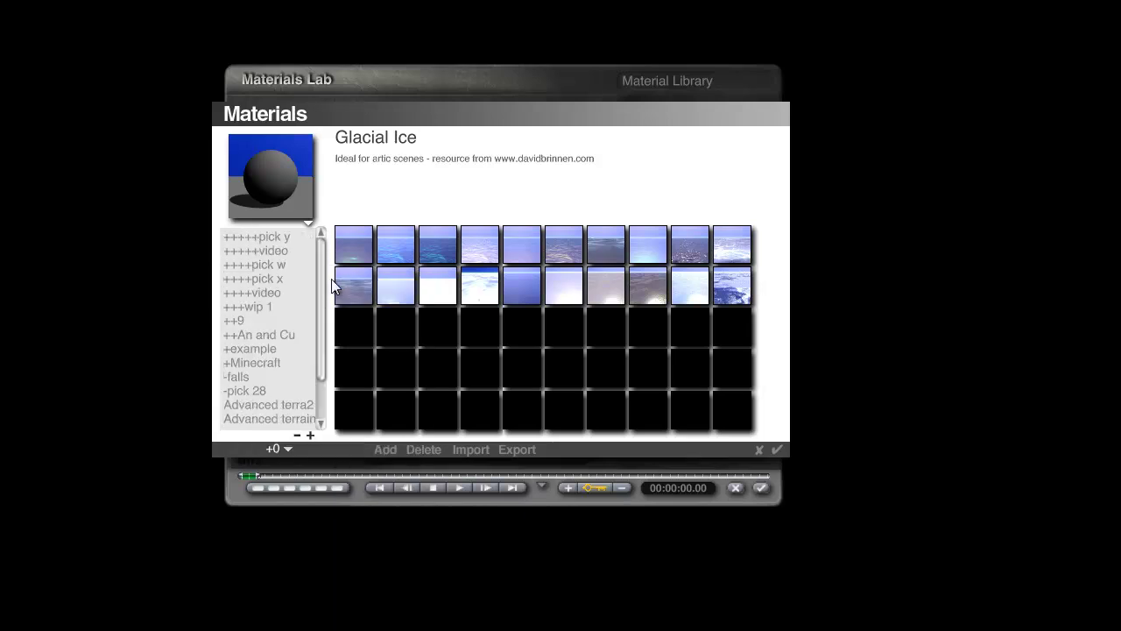
click(261, 280)
click(611, 375)
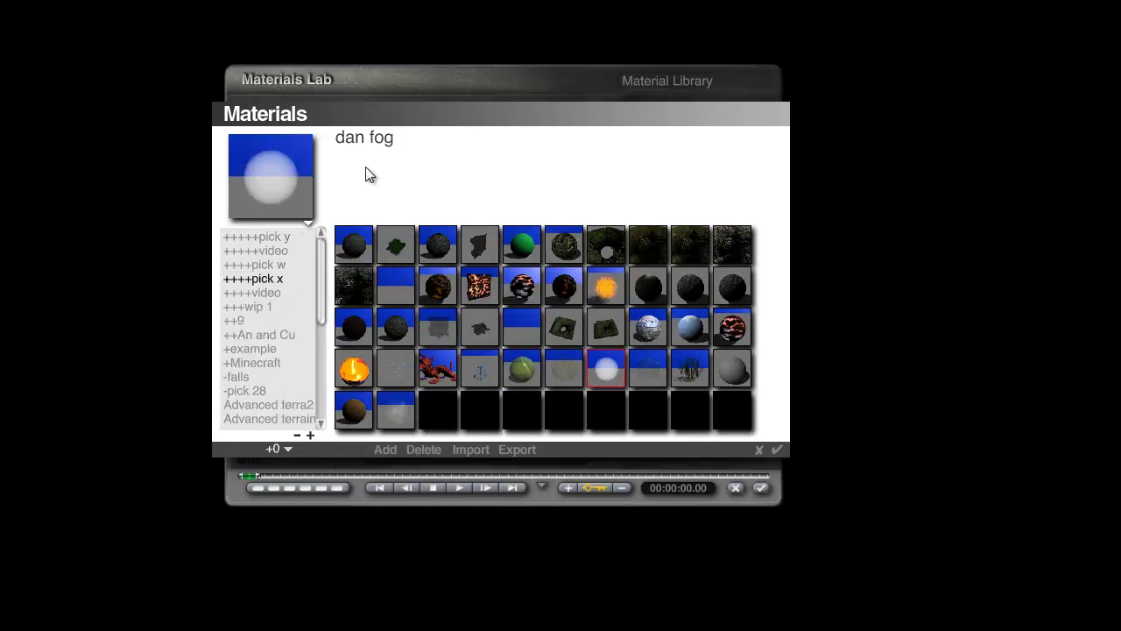
click(760, 448)
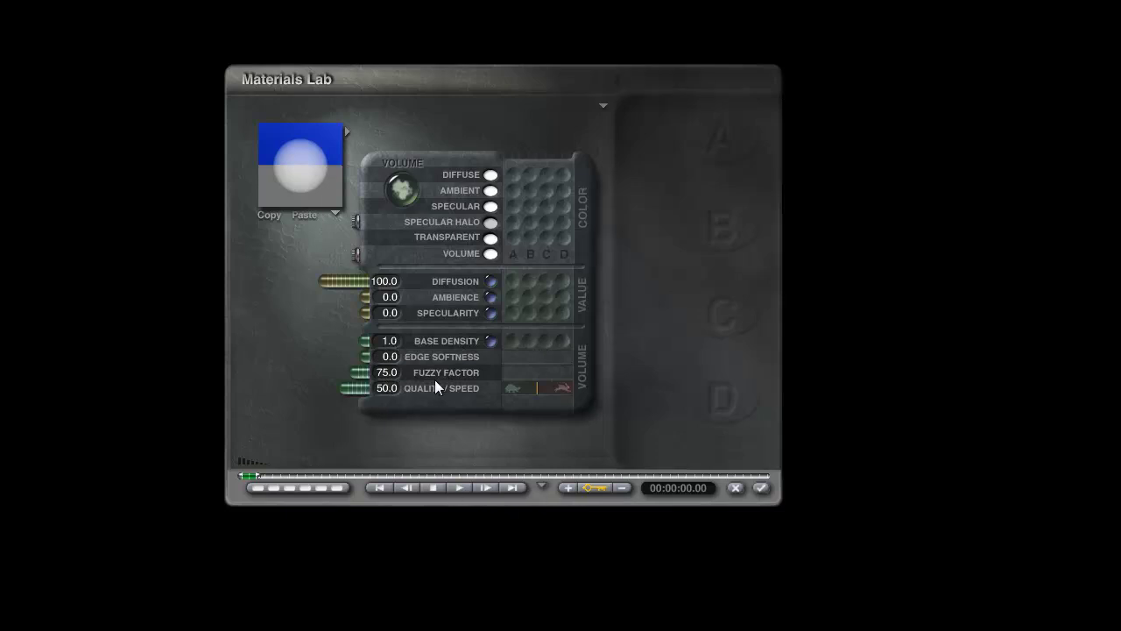
Keep Basic Shading and Sky Integration for the sphere's fog material, accept it, and render the scene.
click(601, 106)
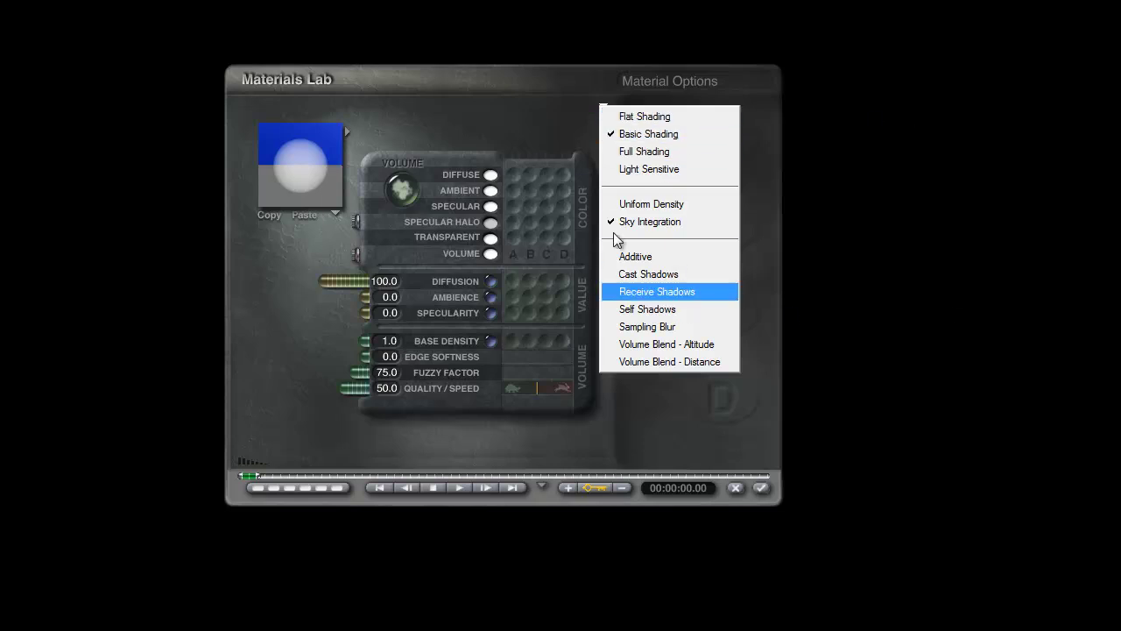
click(650, 222)
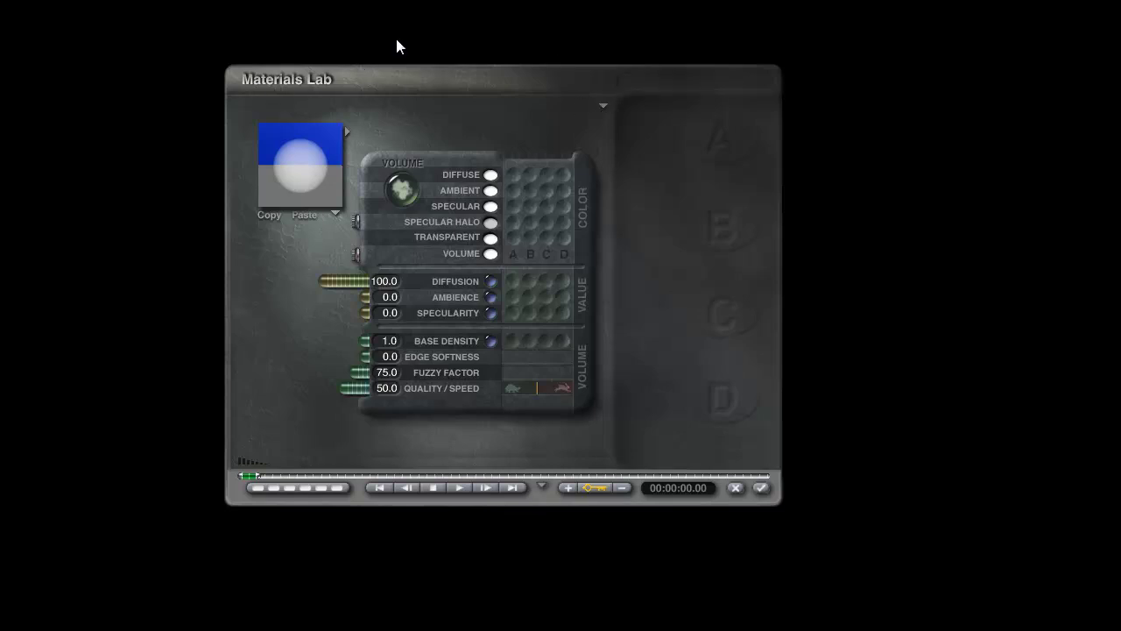
click(761, 488)
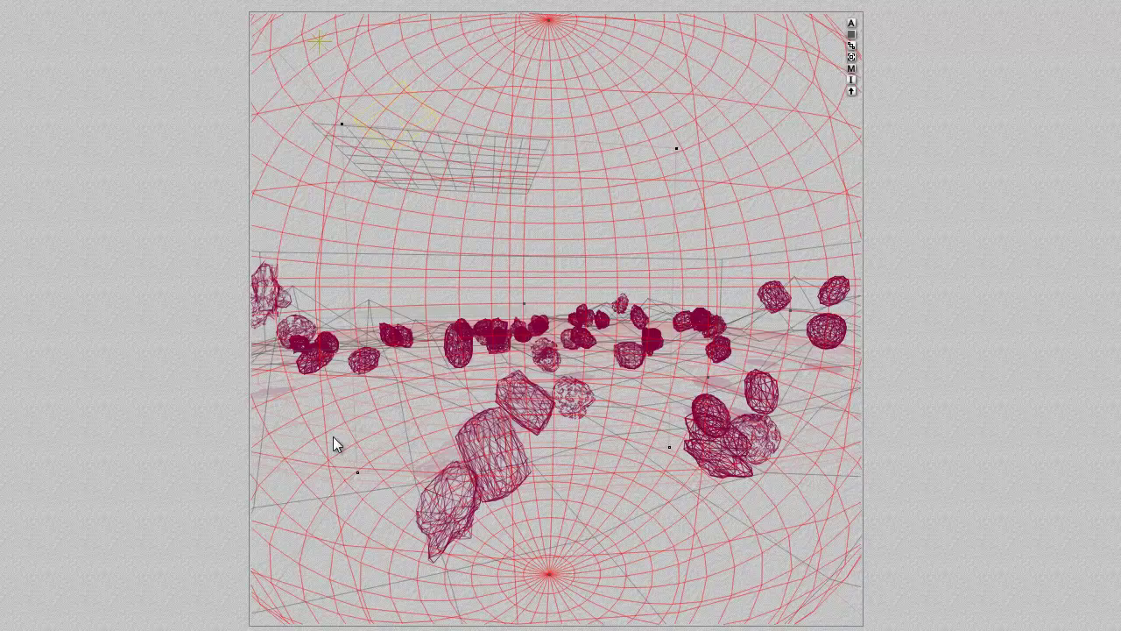
key(ctrl+r)
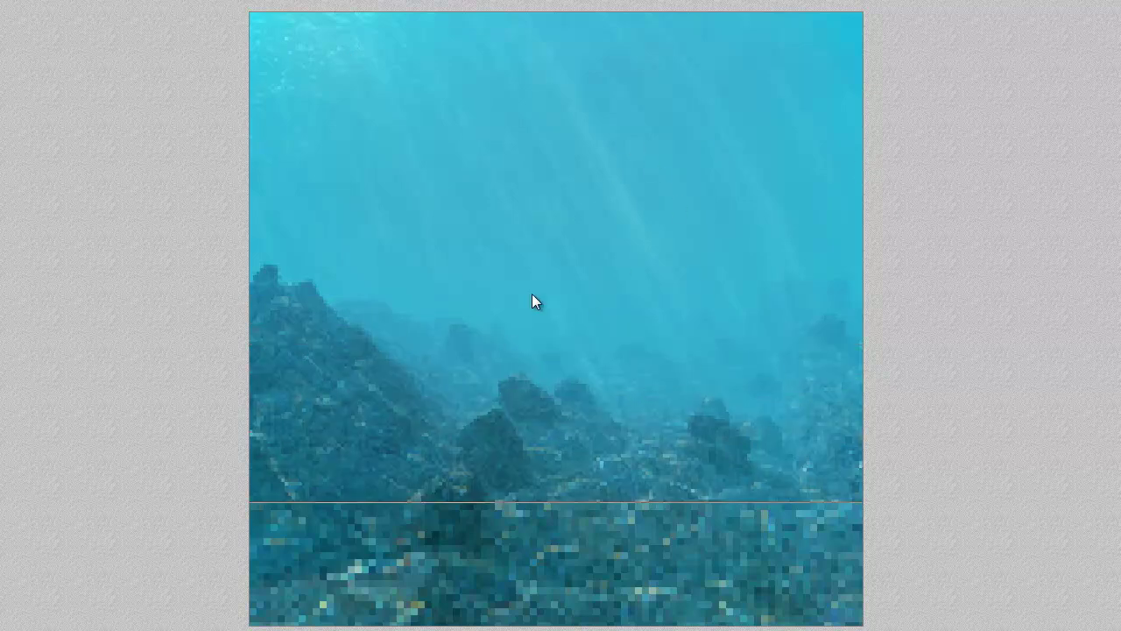
click(907, 233)
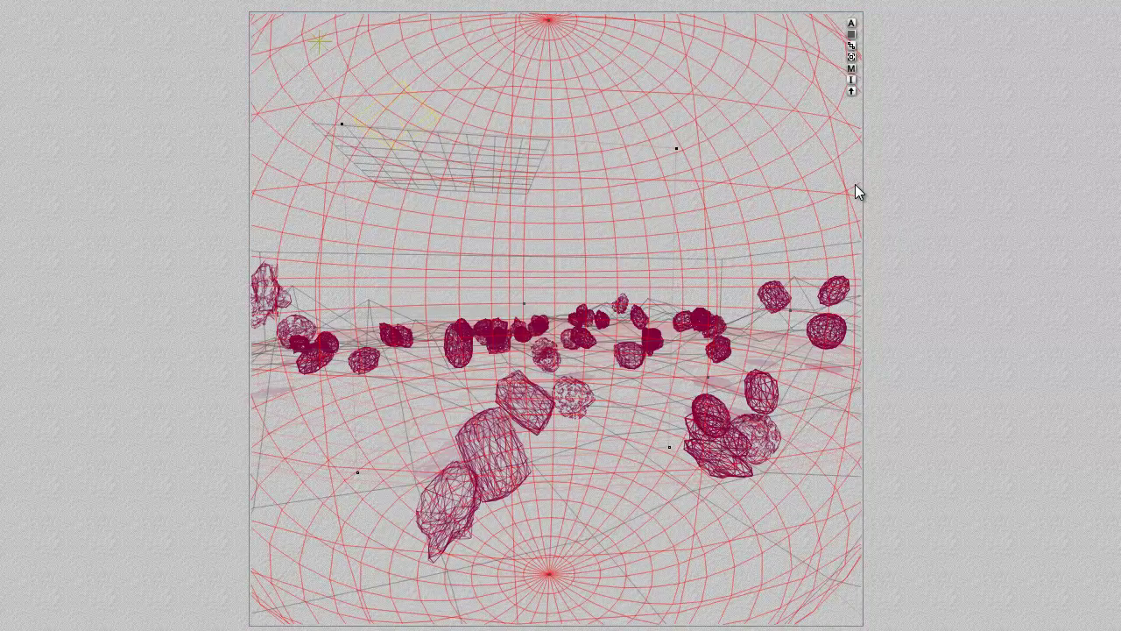
Switch the sphere's fog material to Light Sensitive, set its base density to 100, and drive the density with texture A.
click(852, 68)
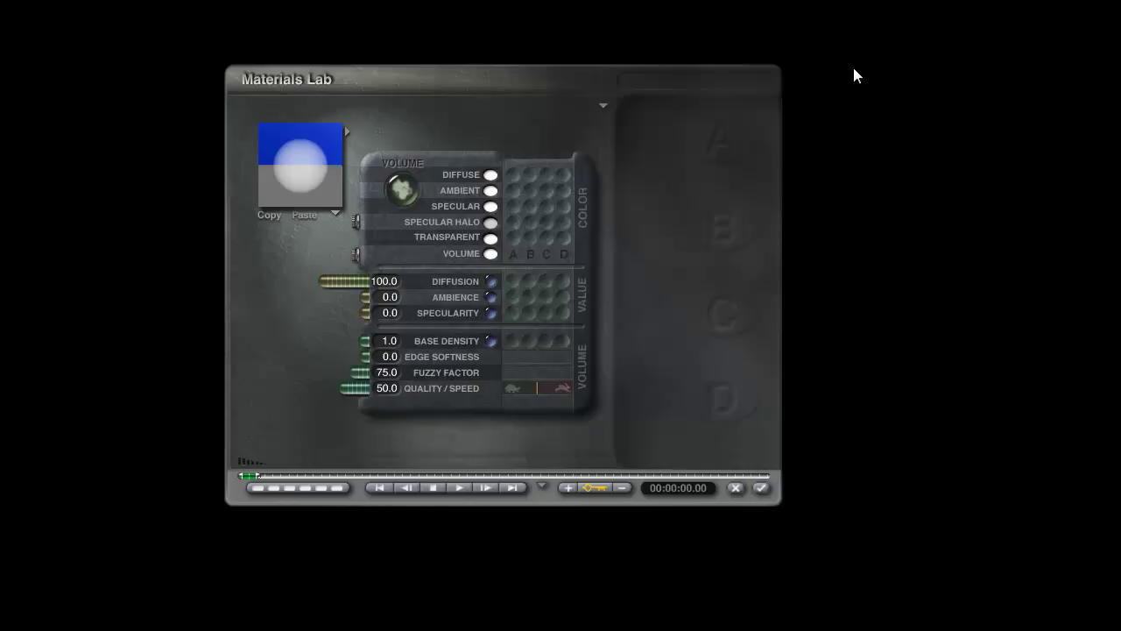
click(602, 106)
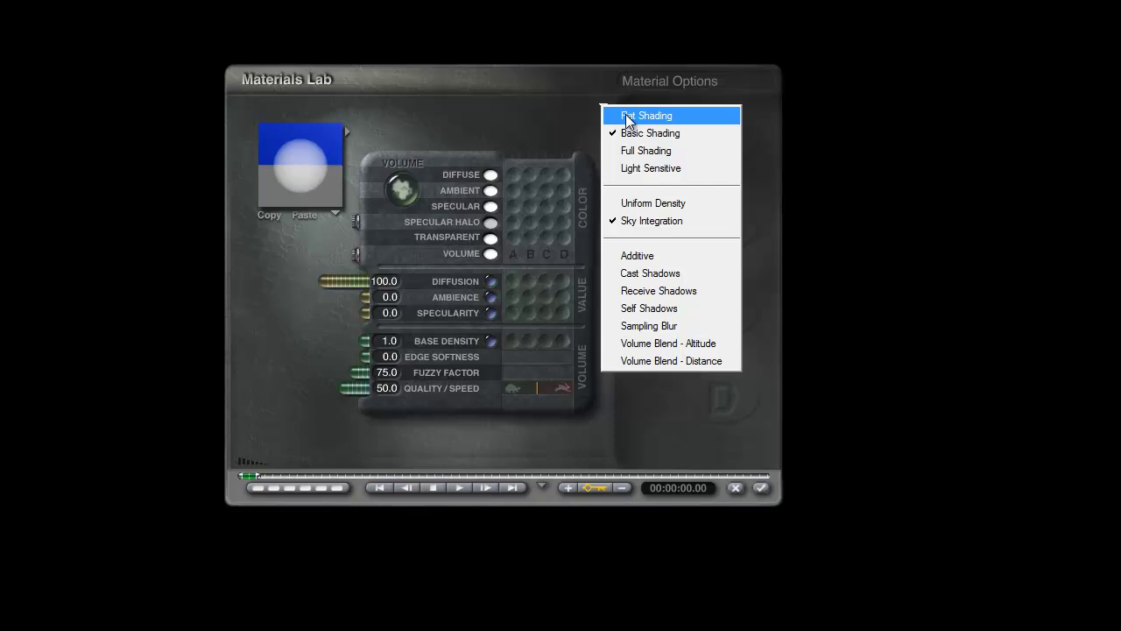
click(653, 173)
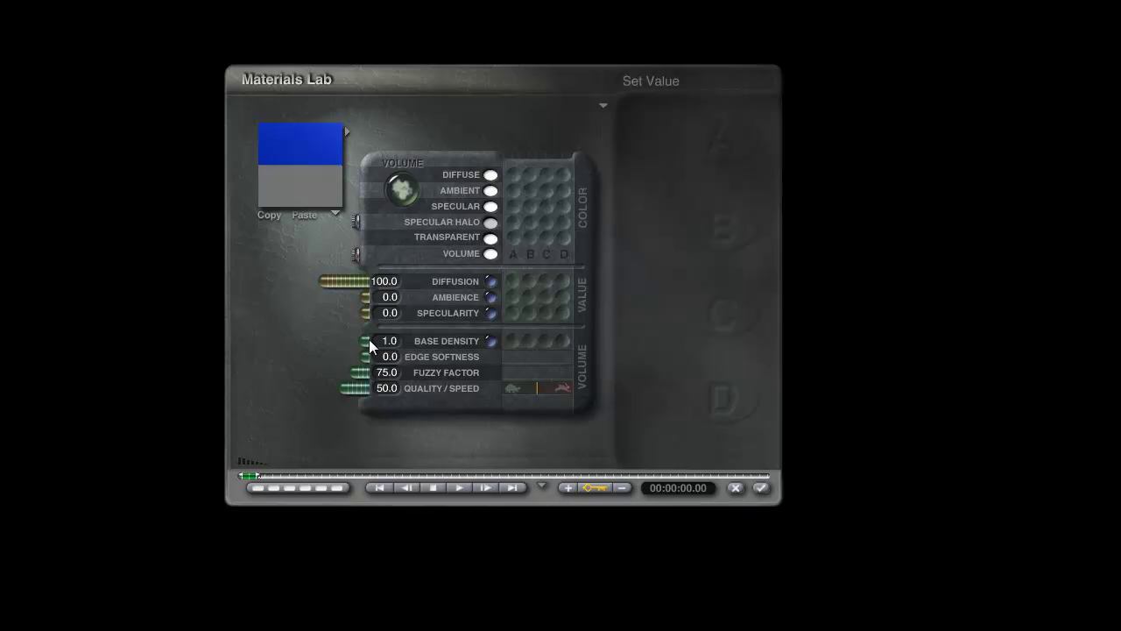
drag(363, 339, 264, 339)
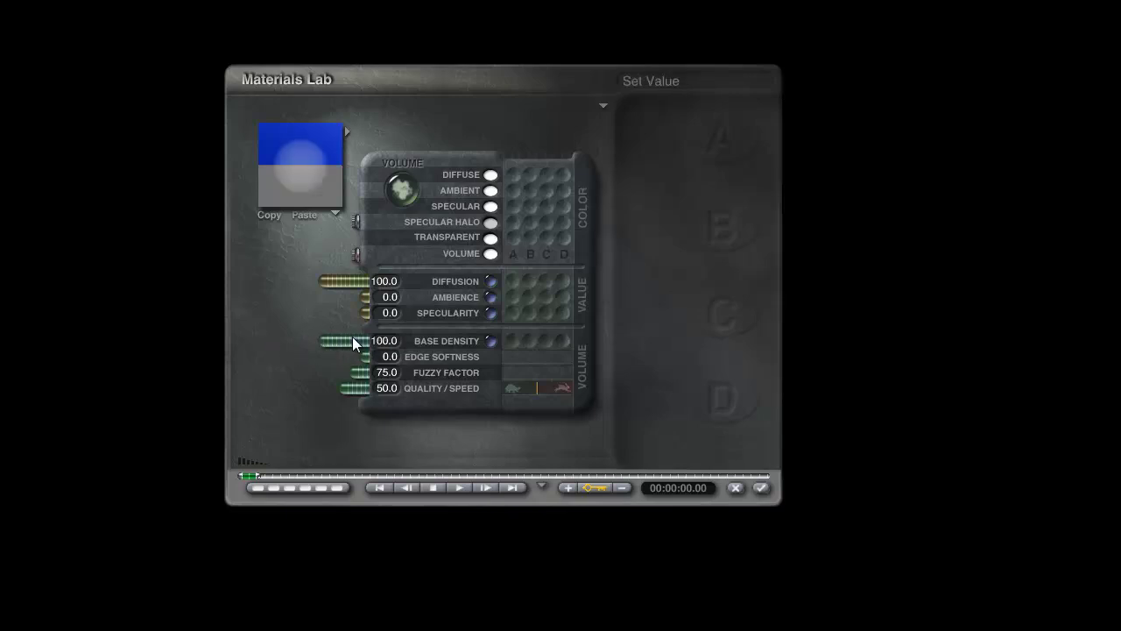
click(514, 342)
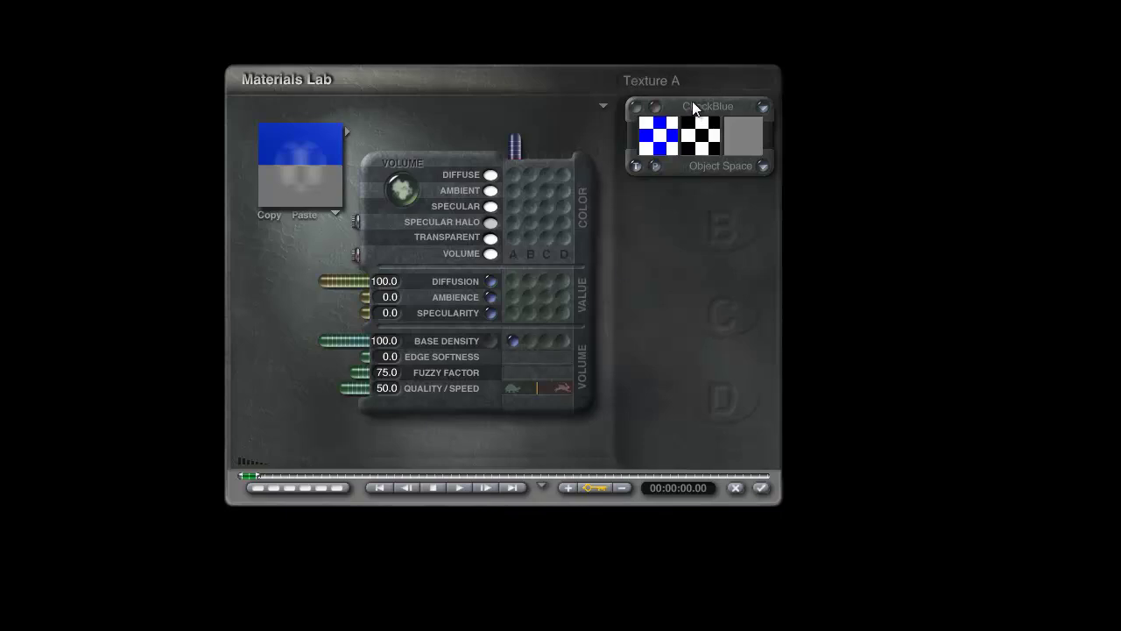
Move the material preview closer and replace texture A with RedFractal from the Basic textures category.
click(314, 167)
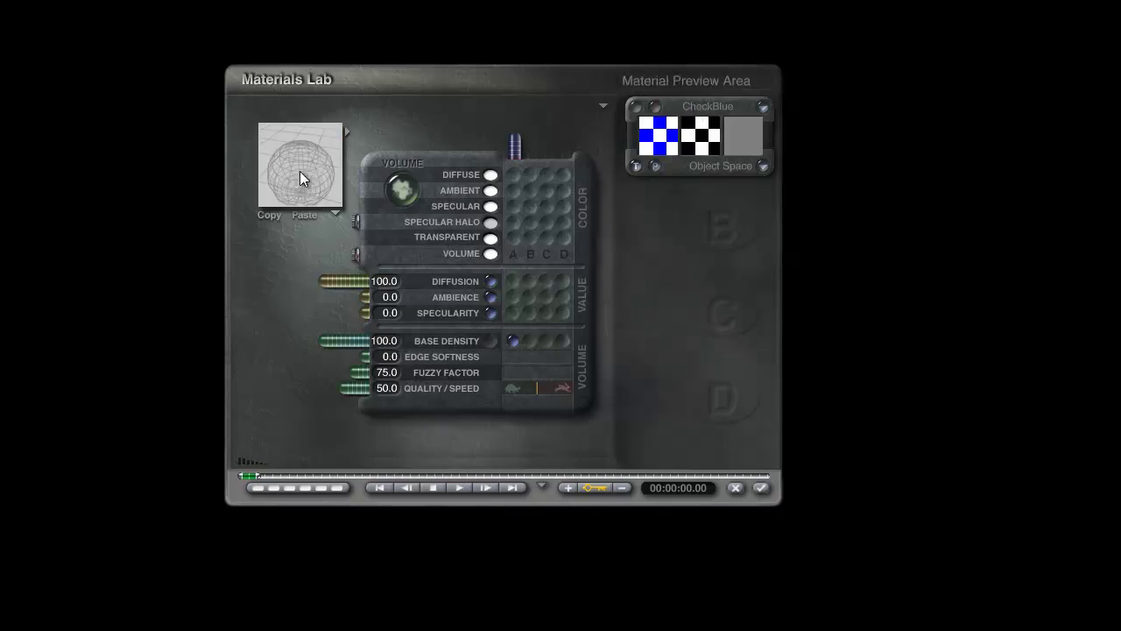
click(324, 174)
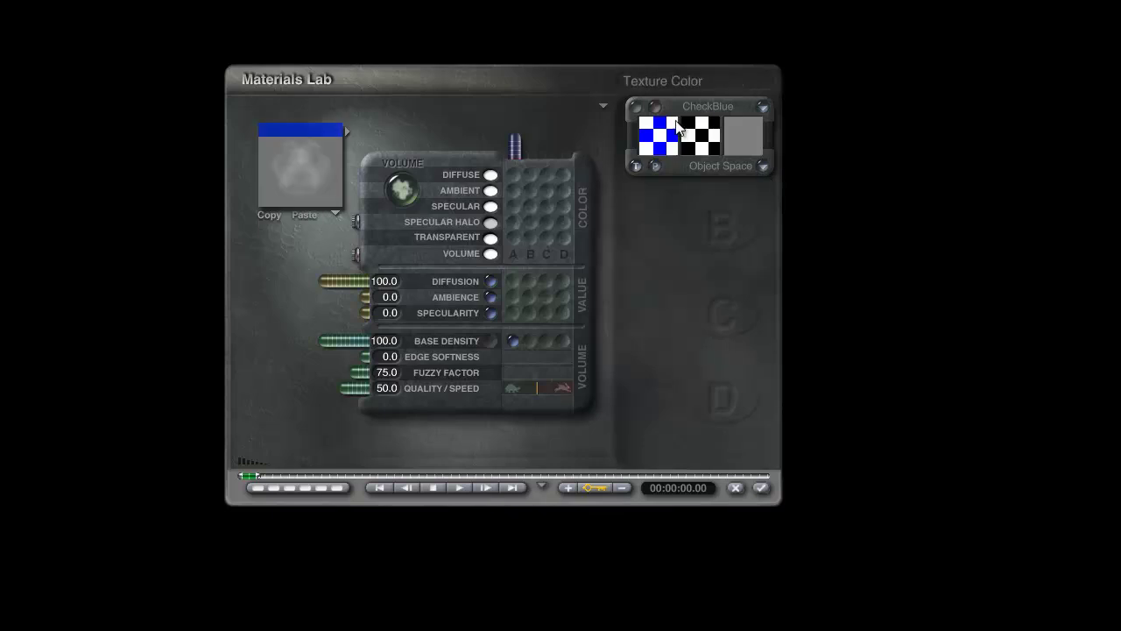
click(703, 108)
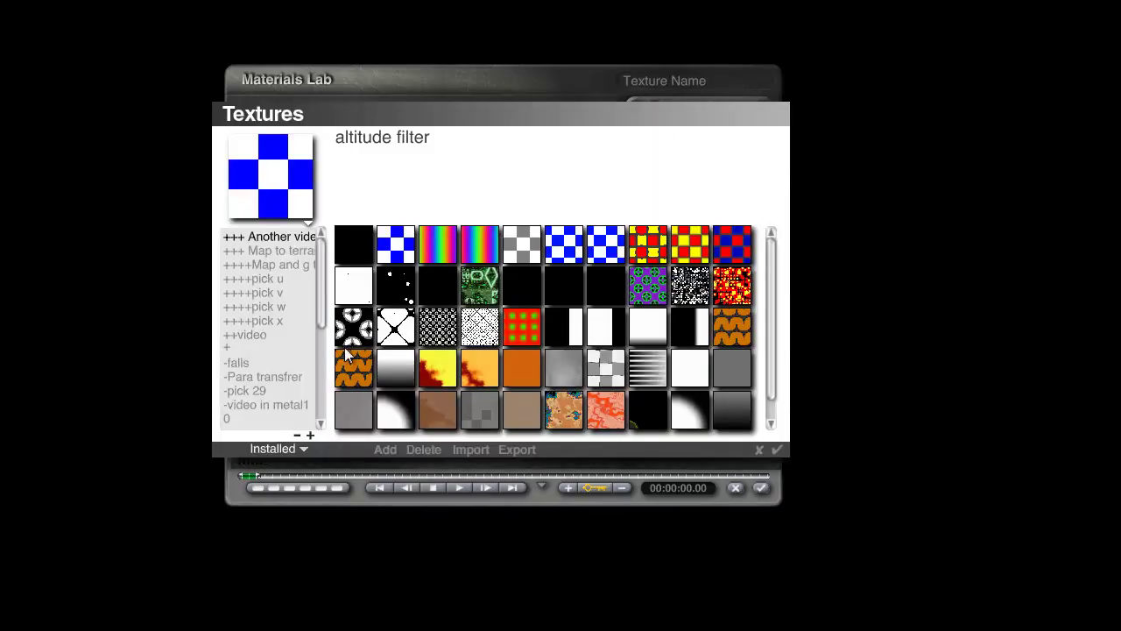
scroll(316, 331, down, 2)
scroll(316, 337, down, 2)
click(241, 350)
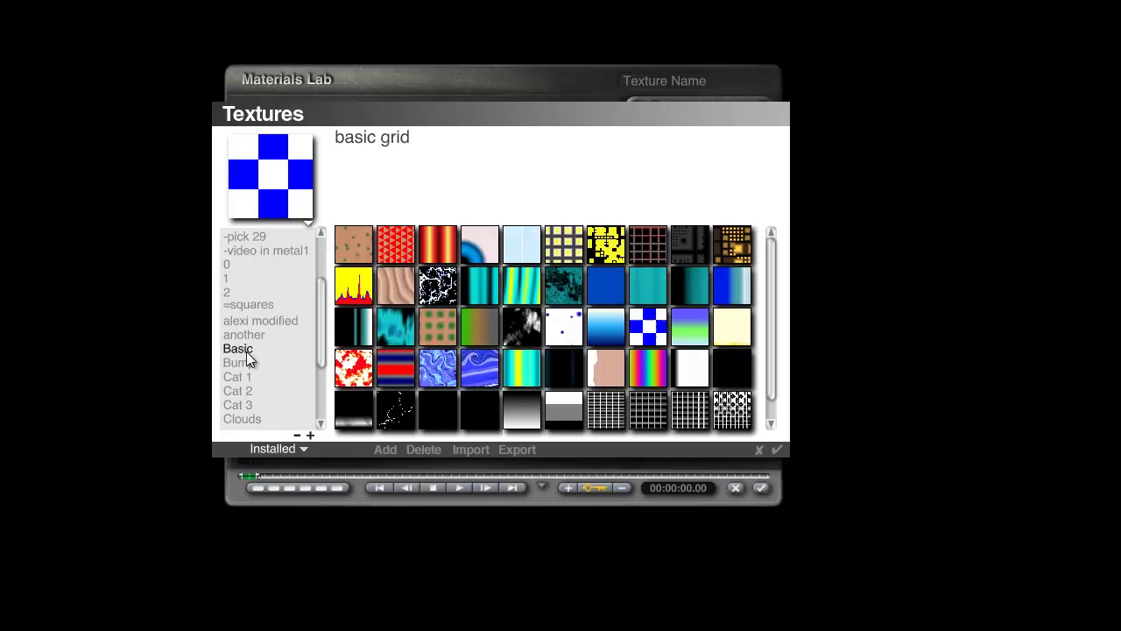
click(362, 369)
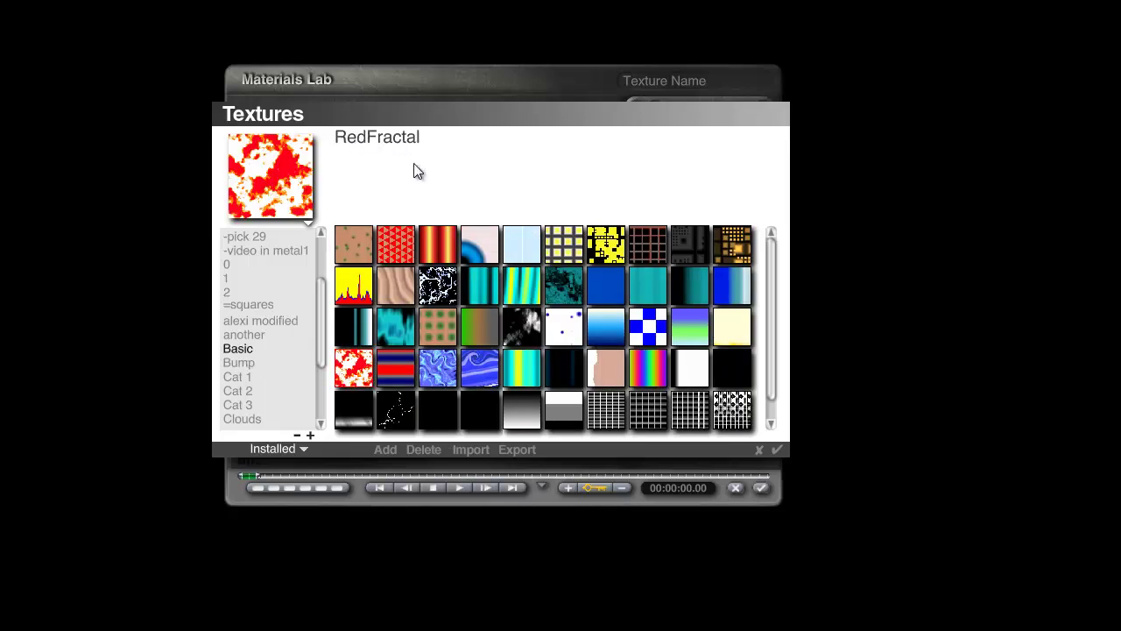
click(777, 449)
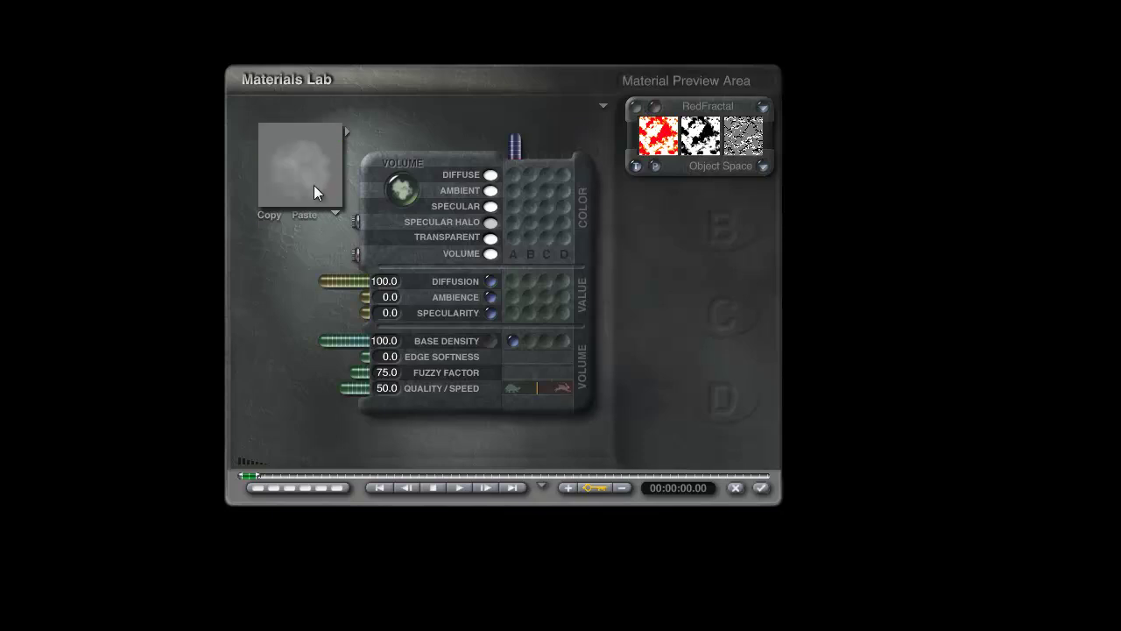
Reduce the RedFractal texture's scale evenly on all axes, accept the sphere's material, and render the scene.
click(640, 131)
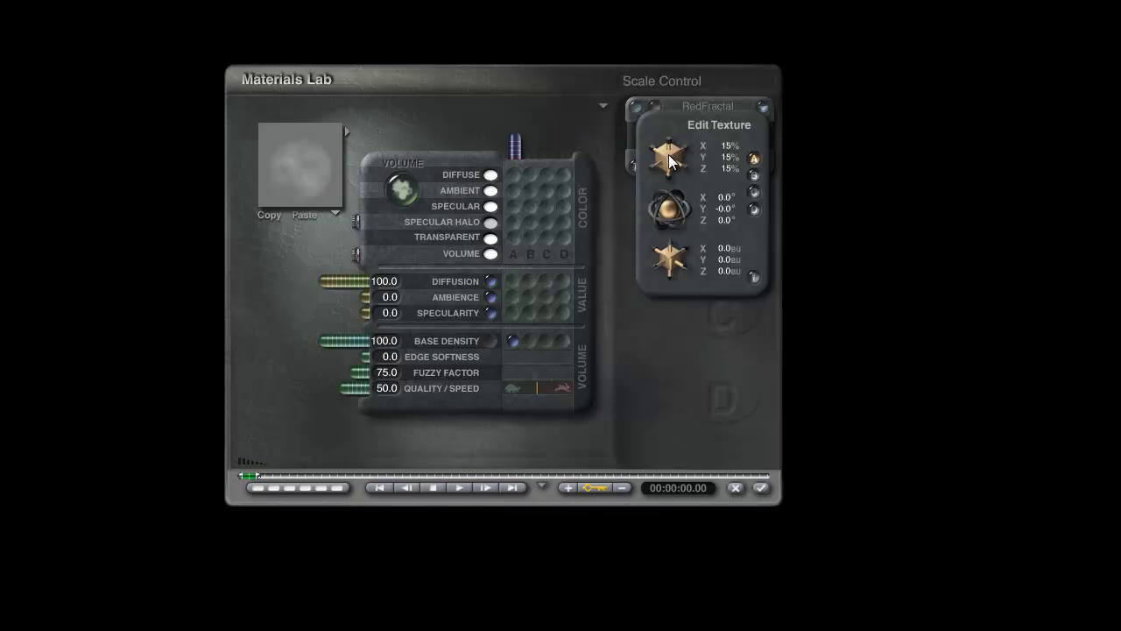
drag(668, 154, 667, 154)
click(307, 177)
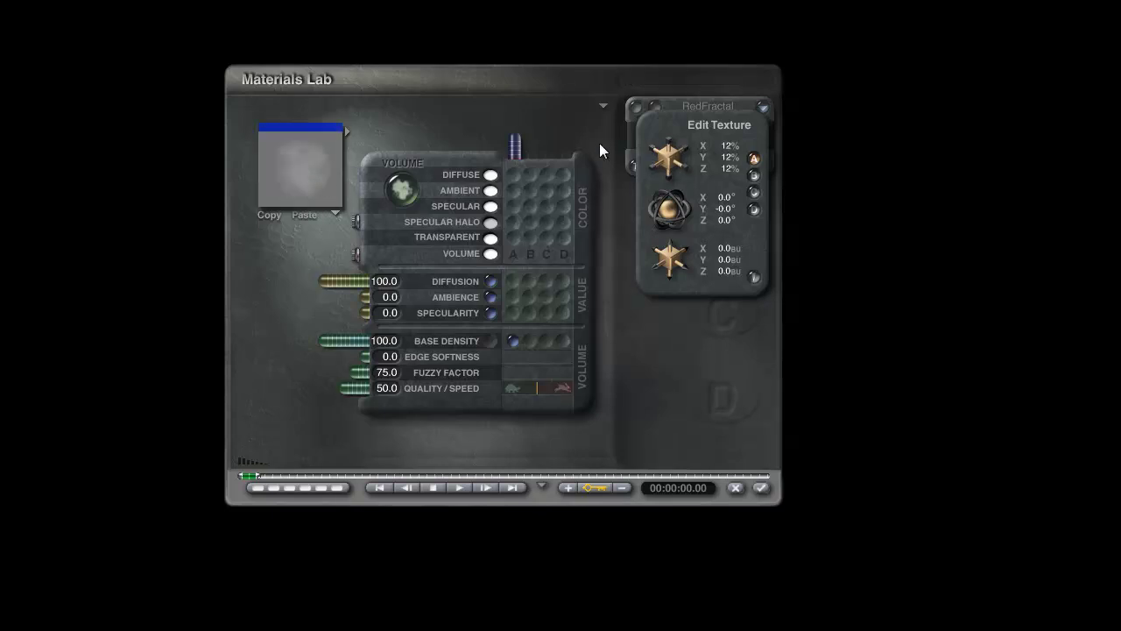
drag(669, 157, 666, 158)
click(754, 277)
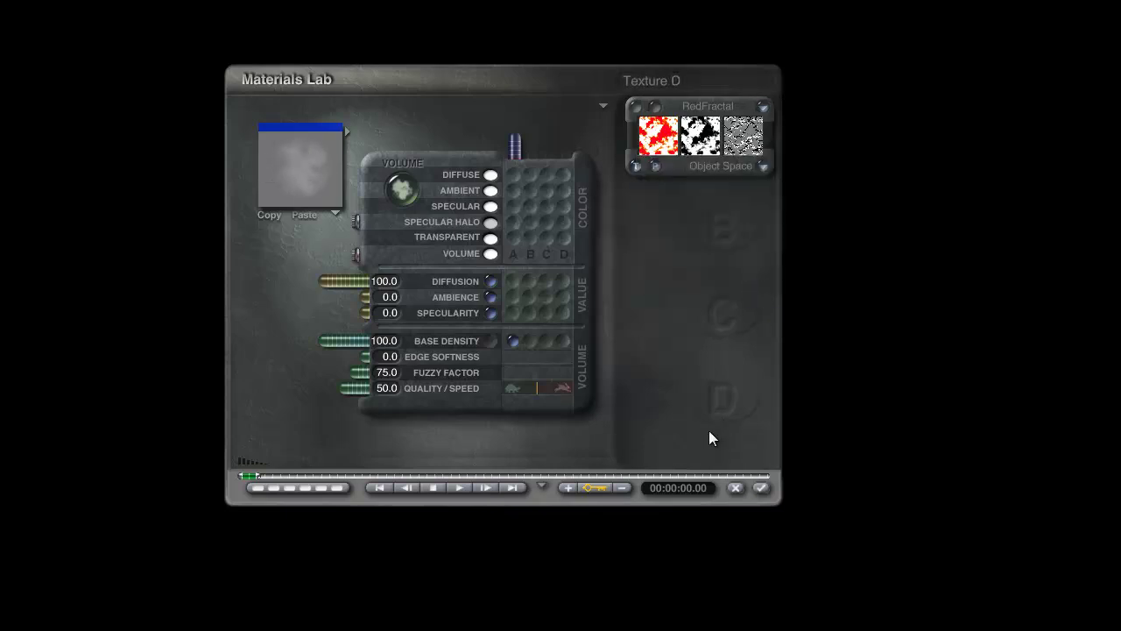
click(334, 180)
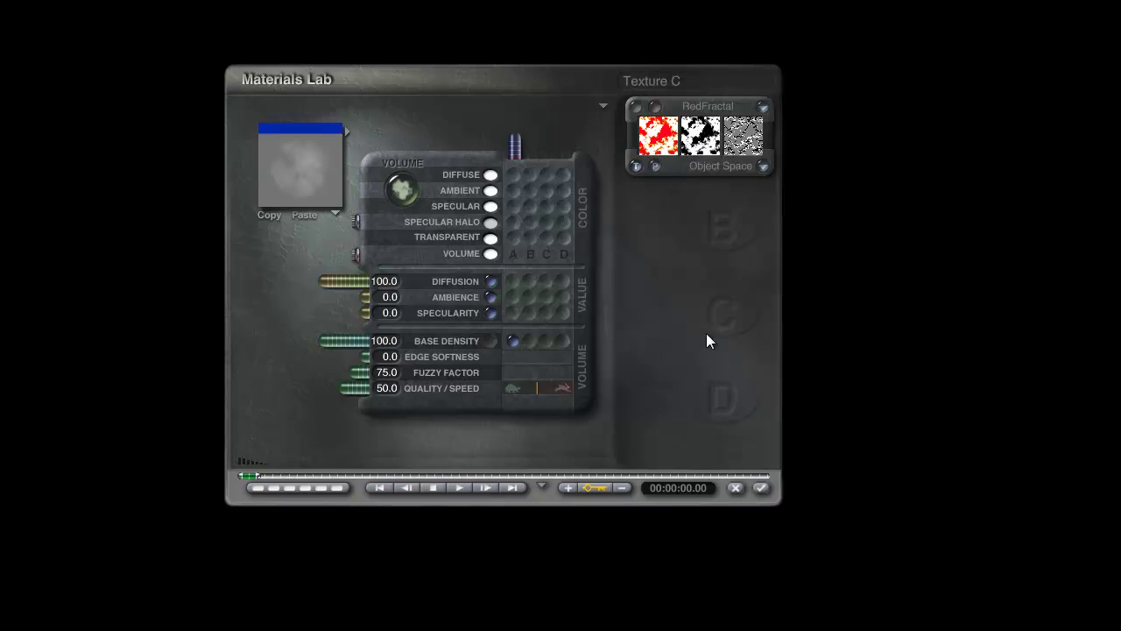
click(760, 488)
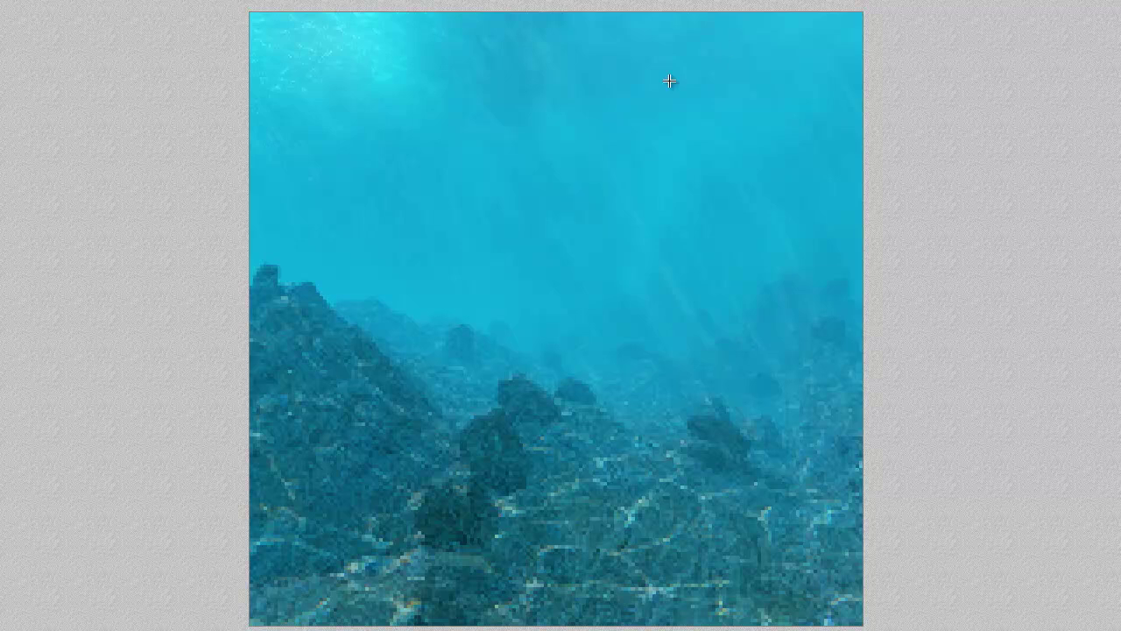
key(Escape)
Set the bump height of the water surface plane's material to 100, accept it, and render the scene.
right_click(480, 167)
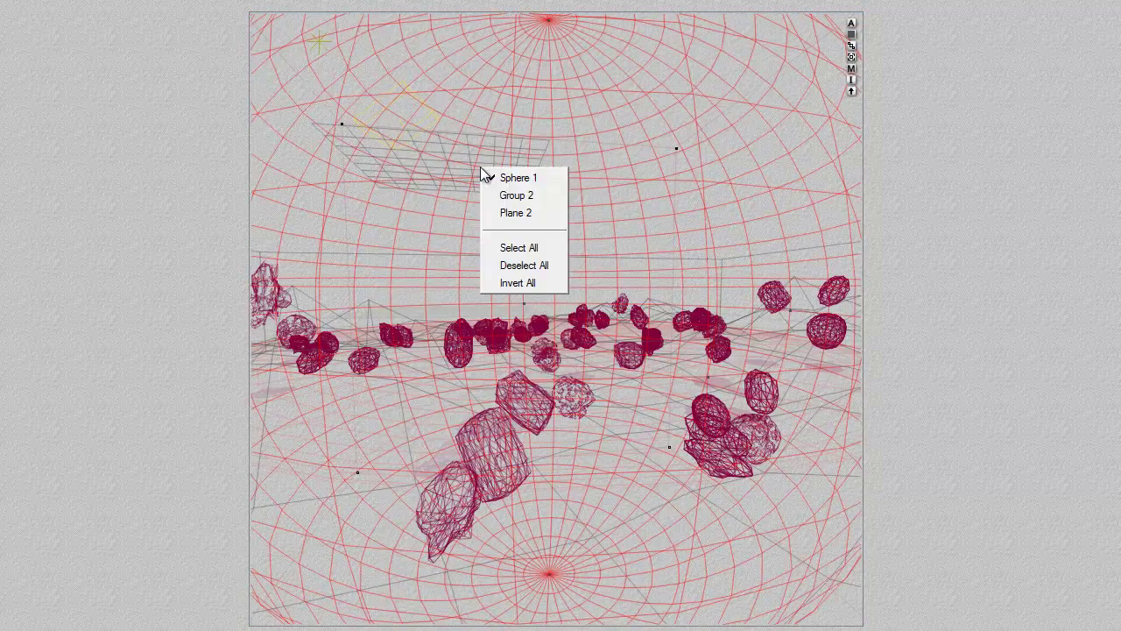
click(520, 215)
click(562, 192)
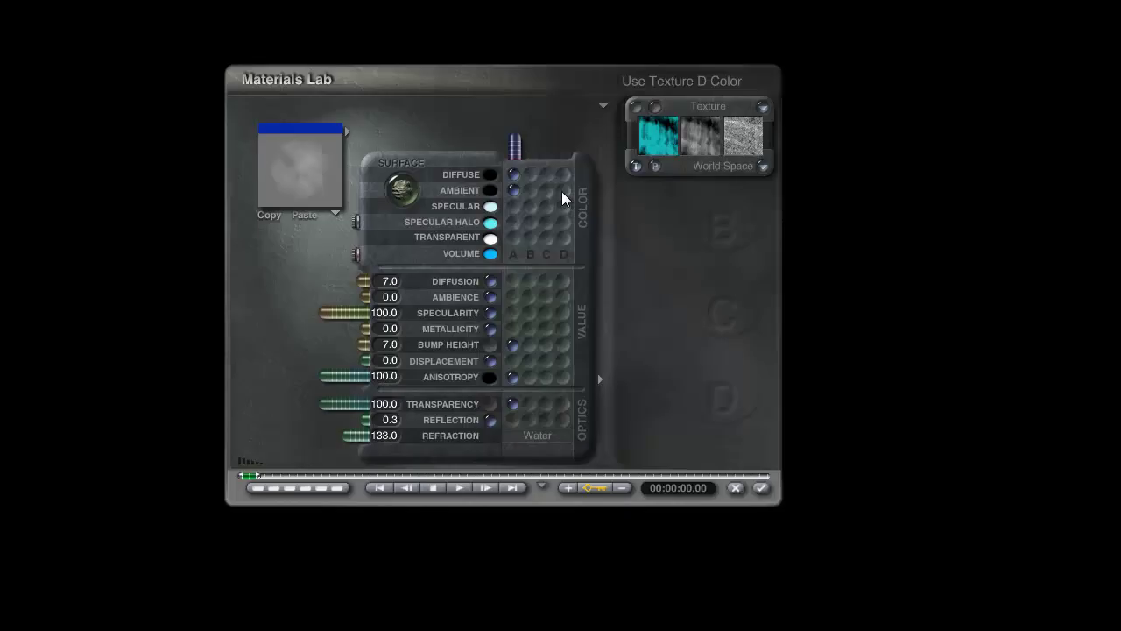
drag(362, 345, 280, 352)
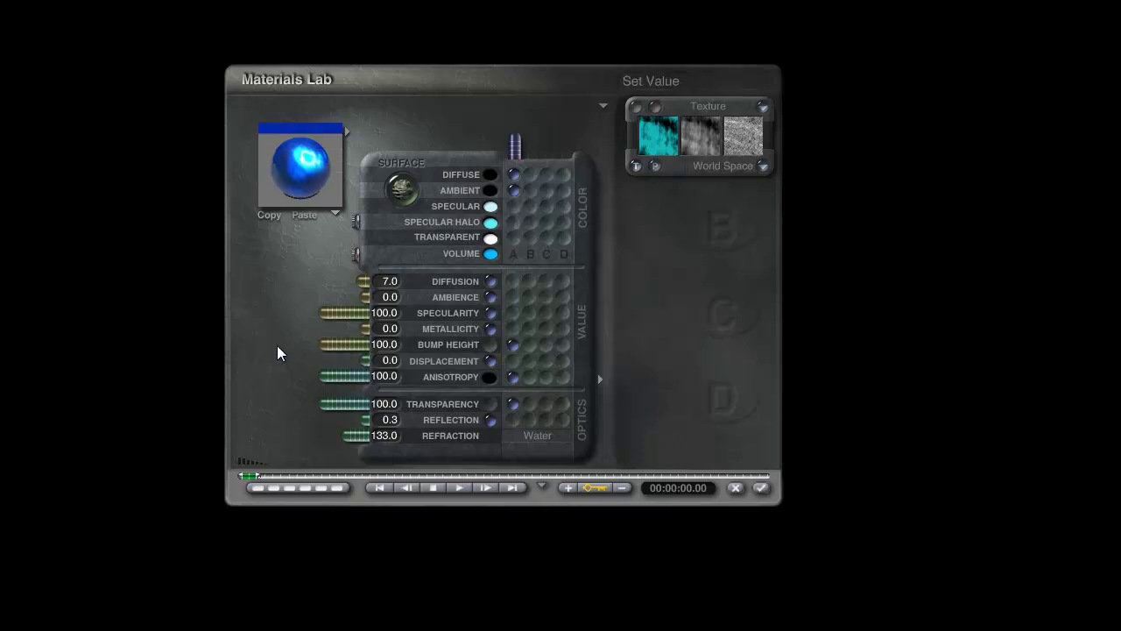
click(761, 488)
click(0, 210)
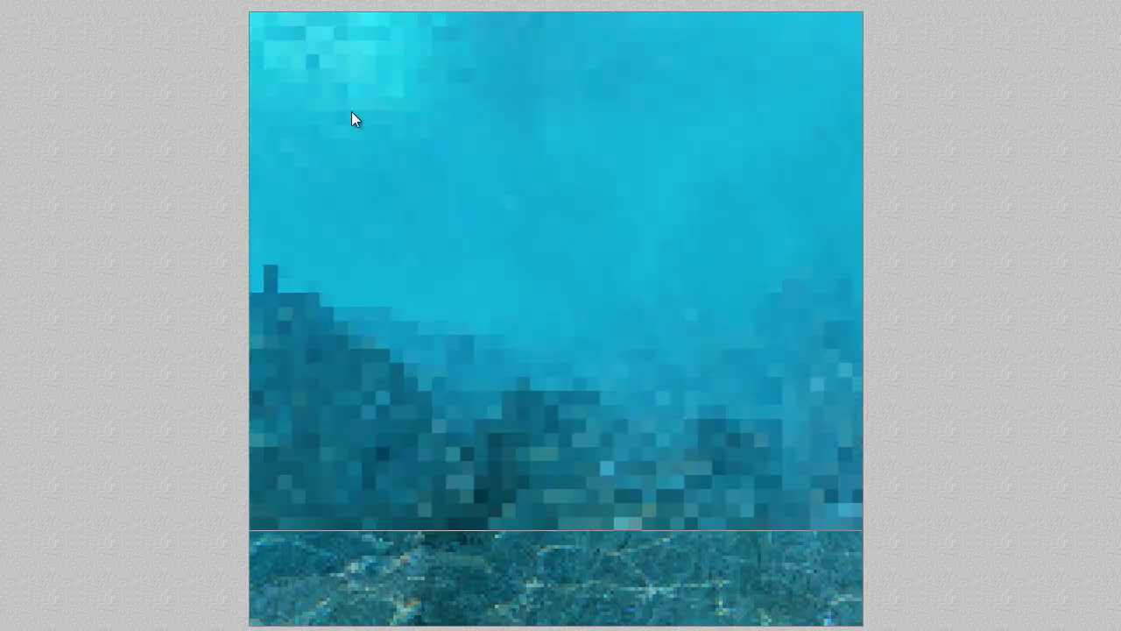
Render two small areas of the water surface near the bright sun patch to examine the stronger ripples.
click(520, 86)
drag(621, 129, 396, 15)
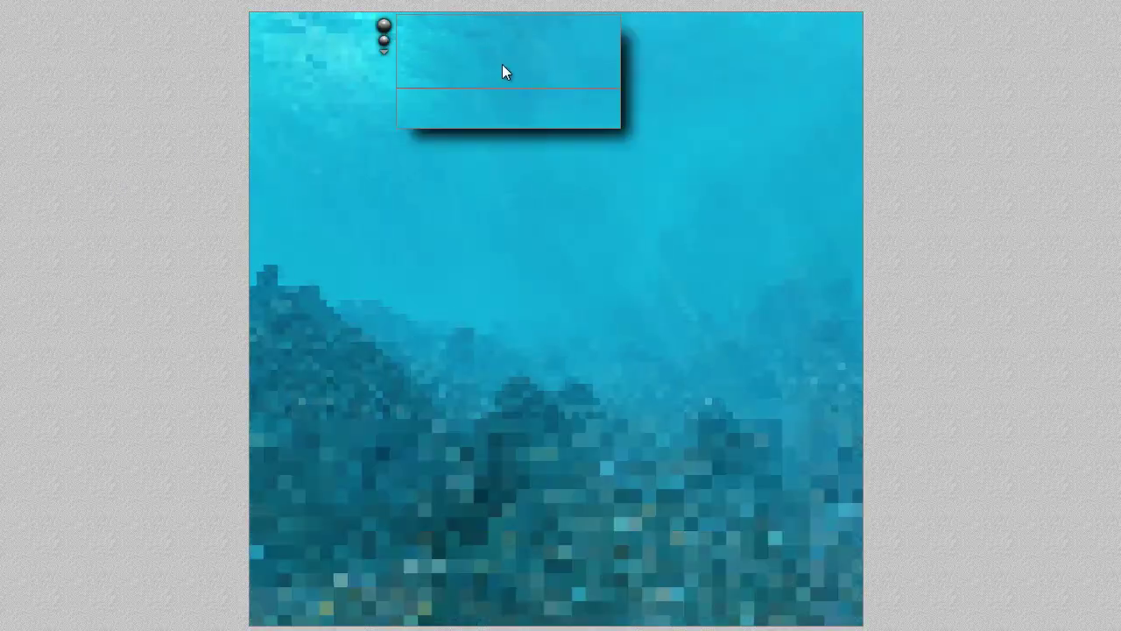
drag(532, 163, 330, 80)
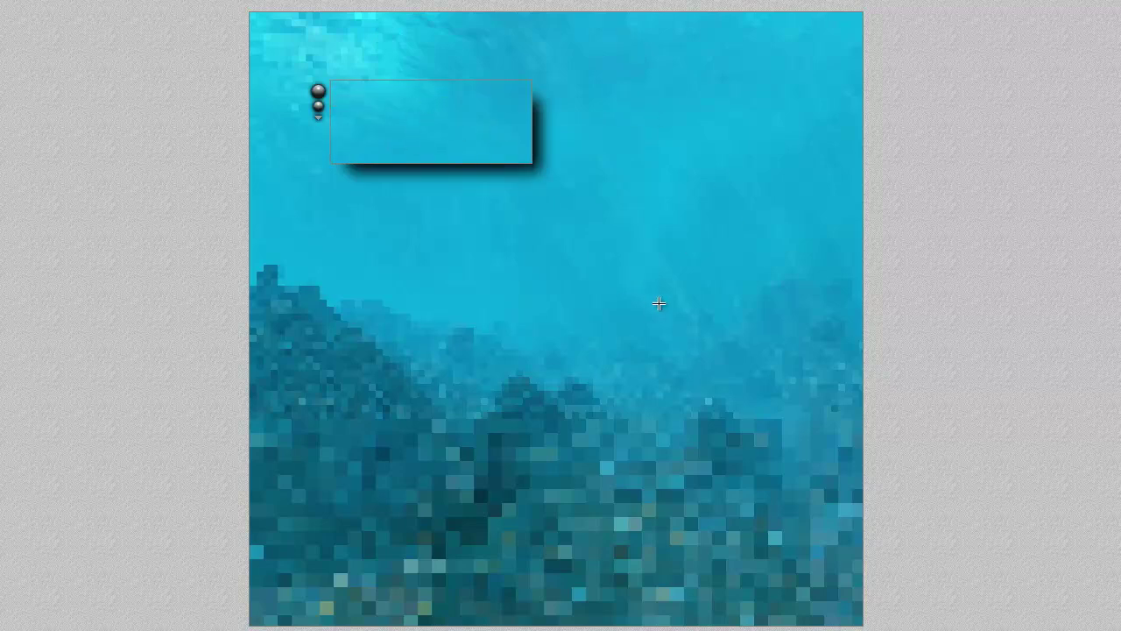
key(Escape)
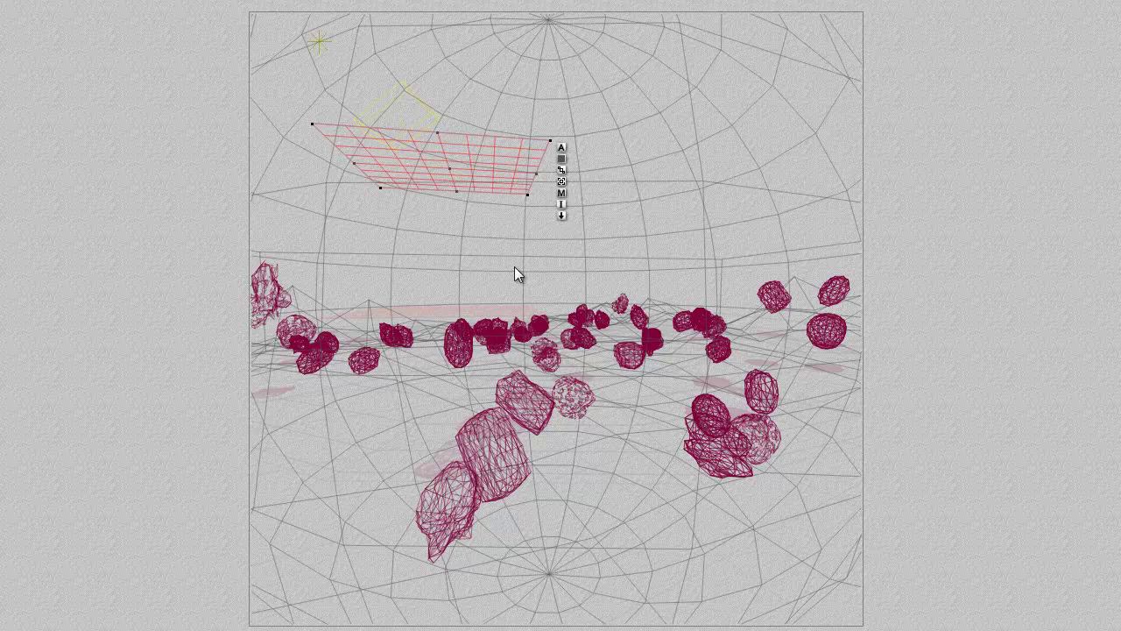
Move the fog sphere closer to the camera in the top view and render the scene from the camera.
right_click(708, 134)
click(726, 144)
key(2)
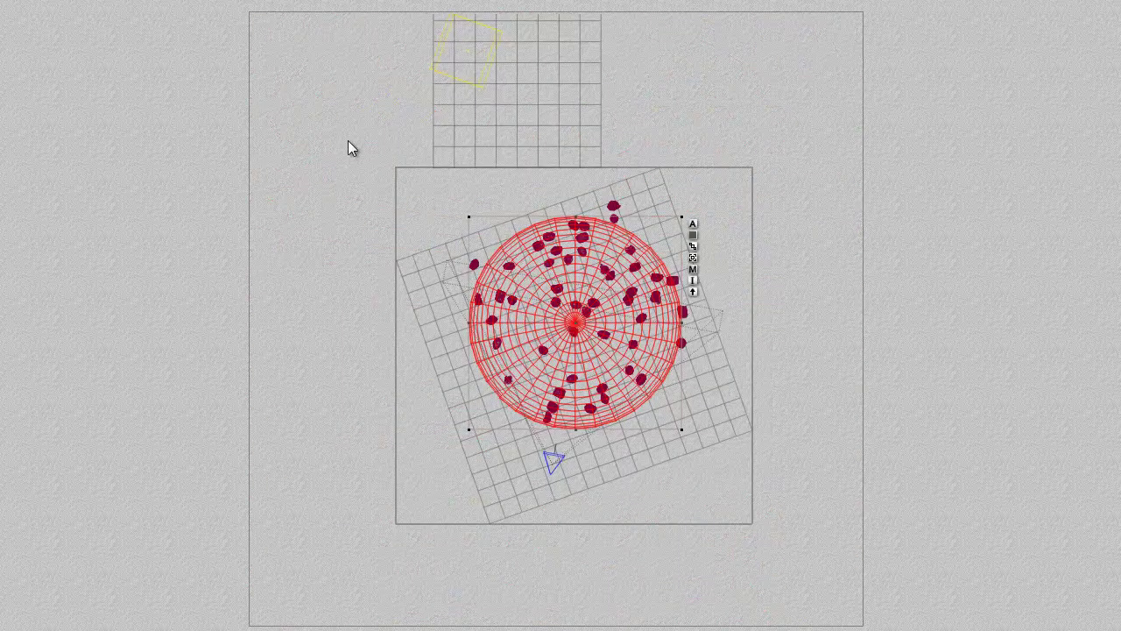
drag(607, 362, 602, 388)
key(1)
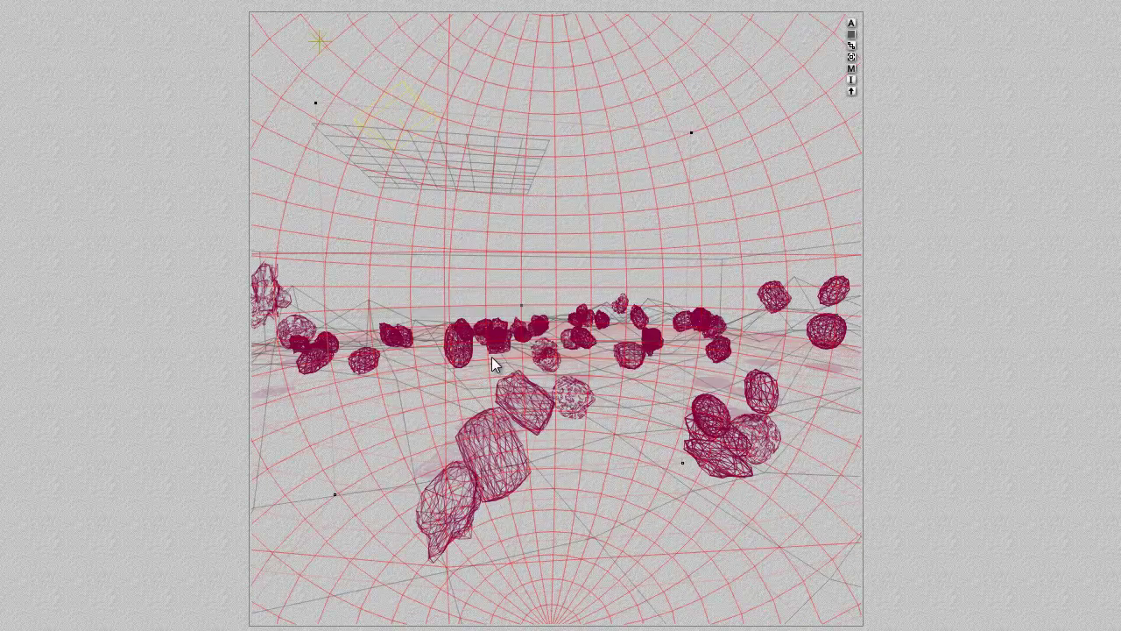
key(ctrl+r)
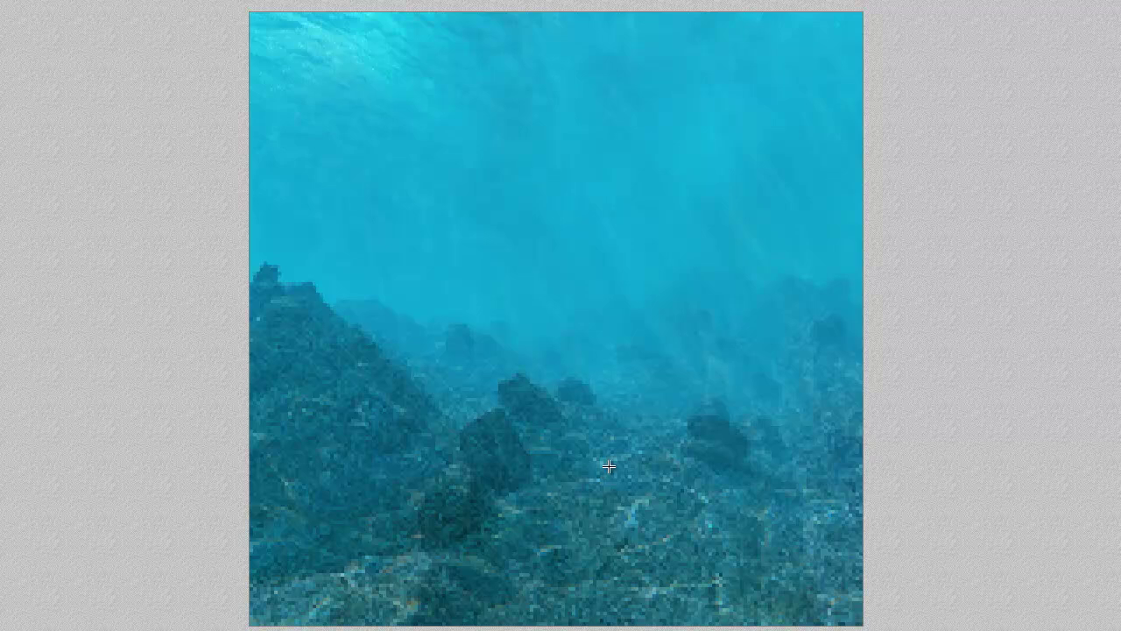
key(Escape)
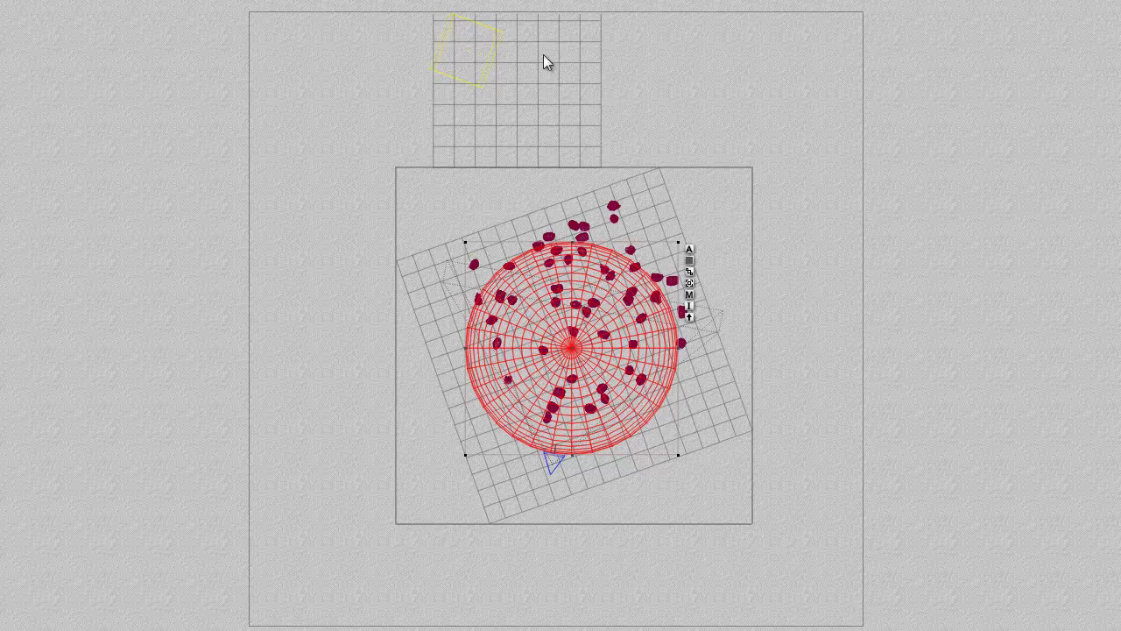
Assign the square caustic light above the water plane to the orange Family 20.
ctrl+click(487, 44)
click(508, 46)
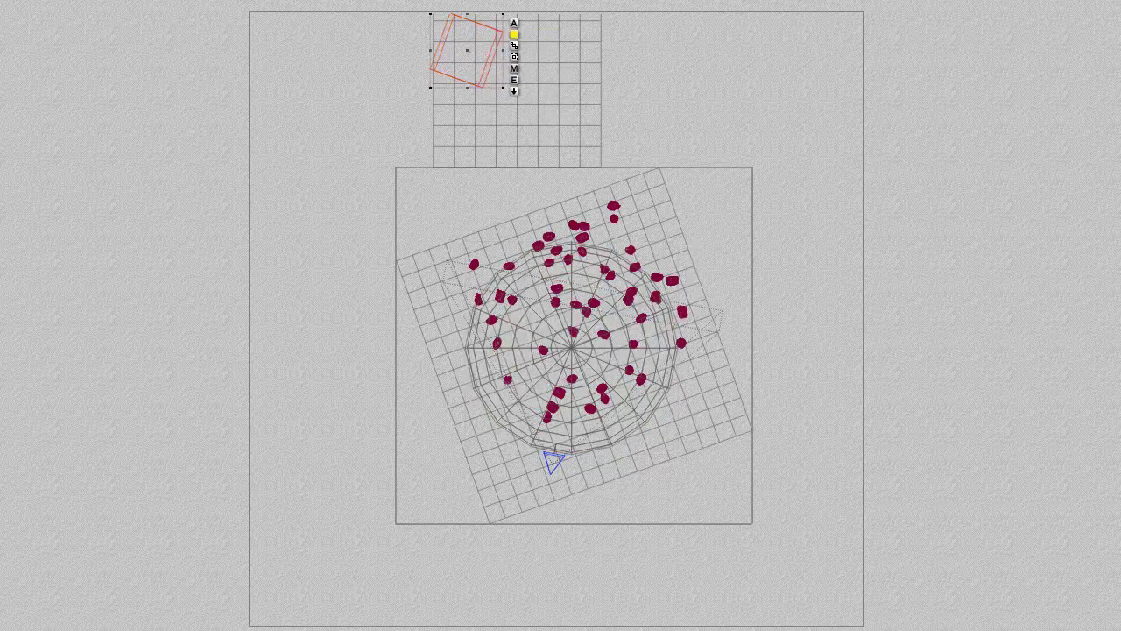
click(514, 34)
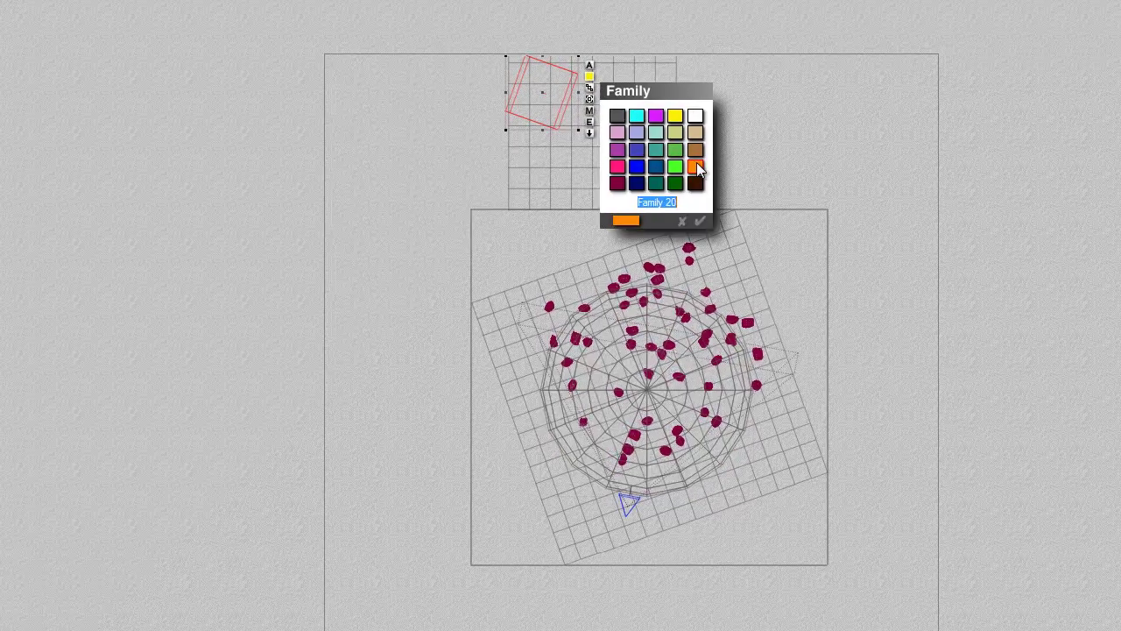
click(700, 220)
Add a radial light, enlarge it, and place it just behind the camera.
click(471, 104)
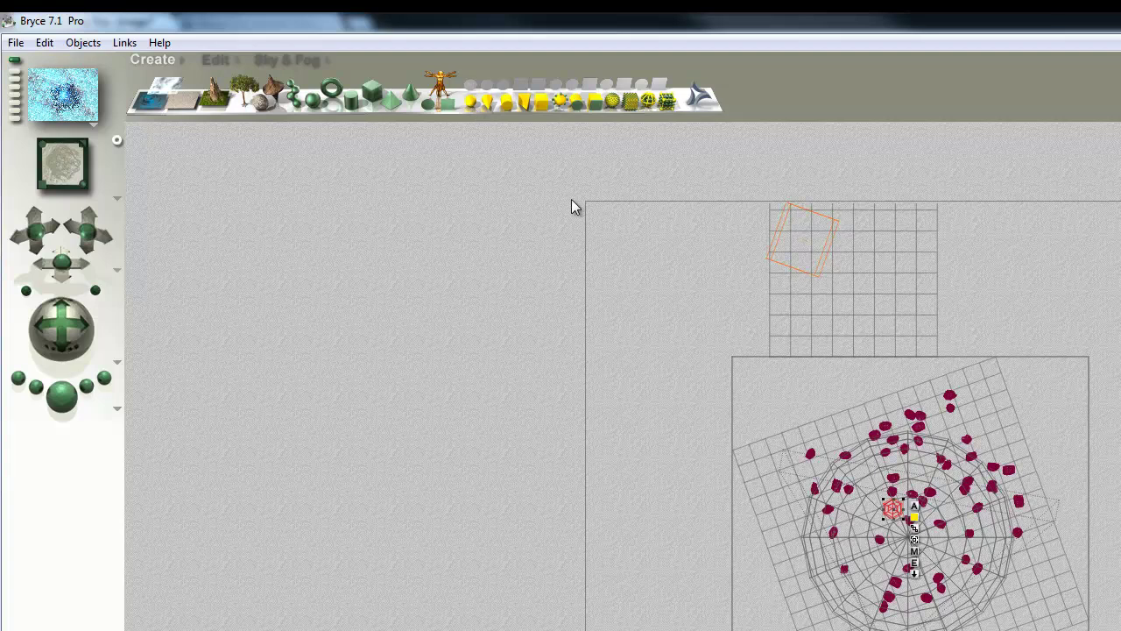
click(216, 60)
drag(884, 517, 873, 523)
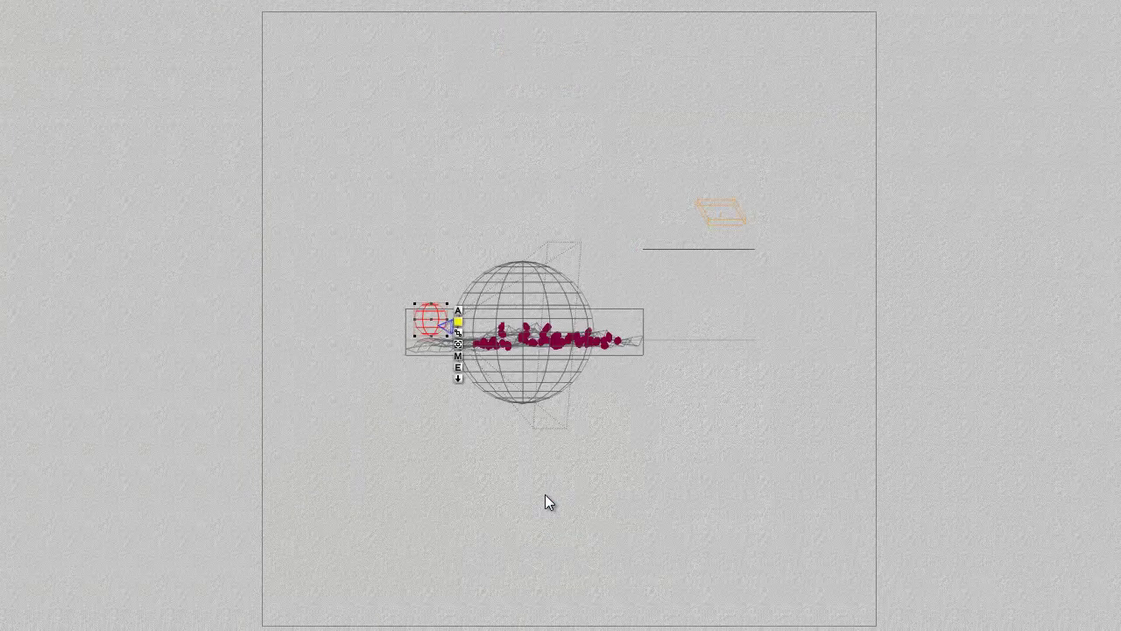
Enable True Ambience Optimization and a gel on the radial light, and restrict its influence to include only Background.
click(457, 368)
click(619, 273)
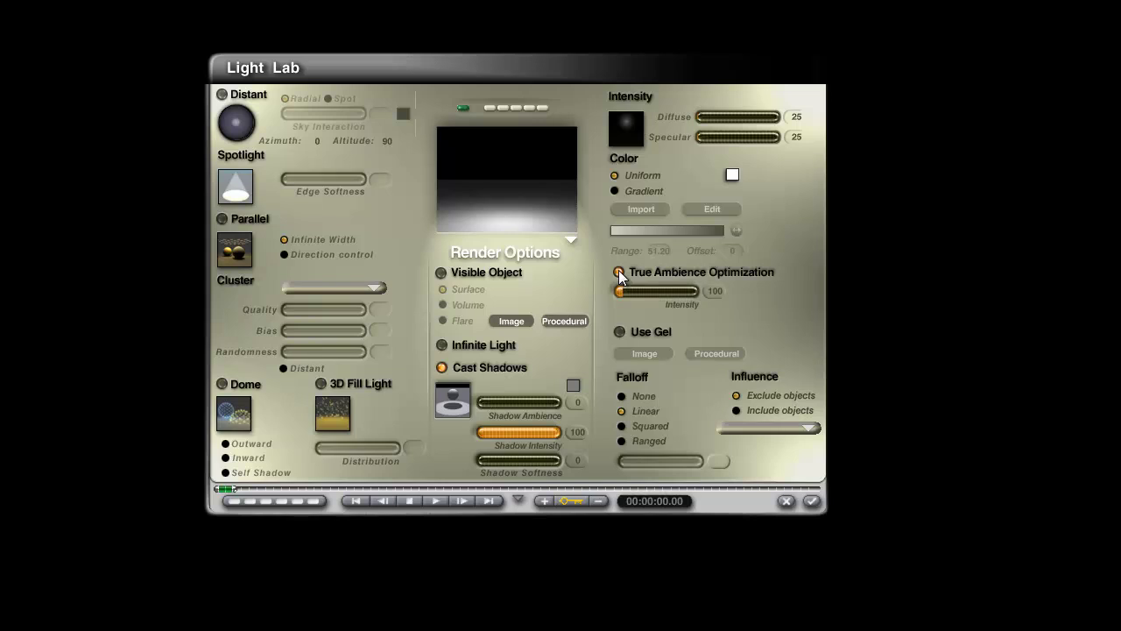
click(620, 332)
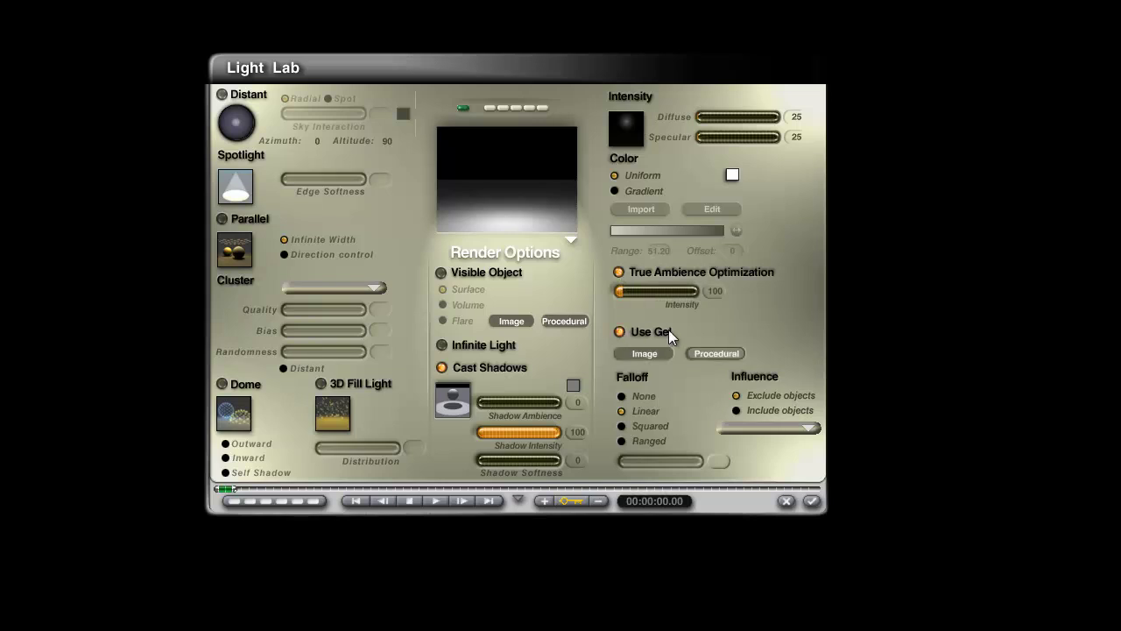
click(736, 411)
click(773, 427)
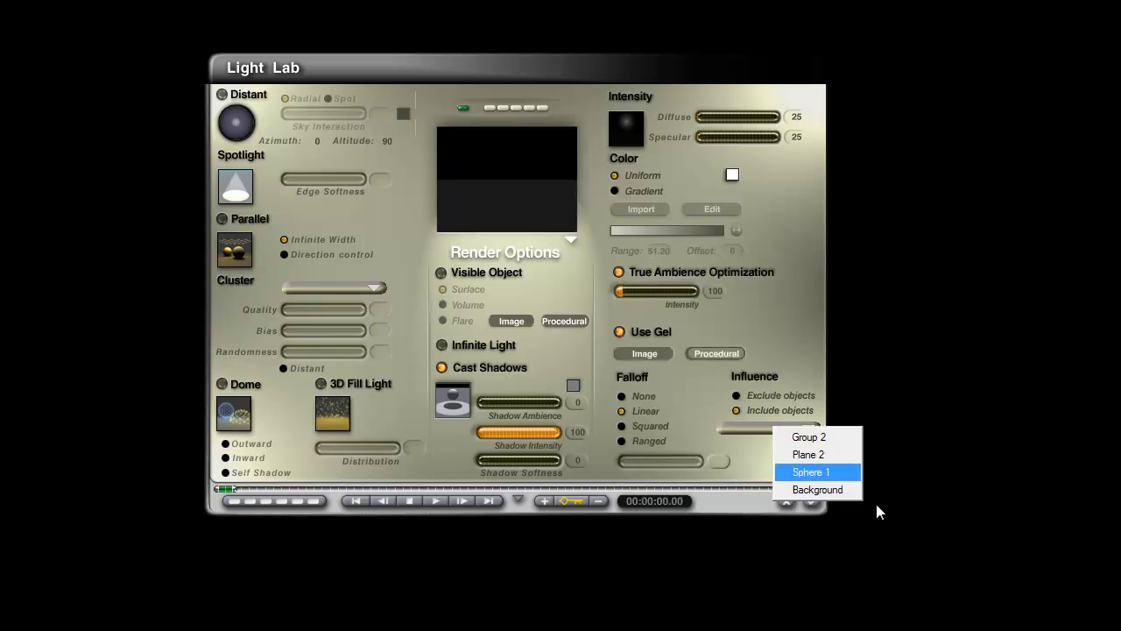
click(842, 489)
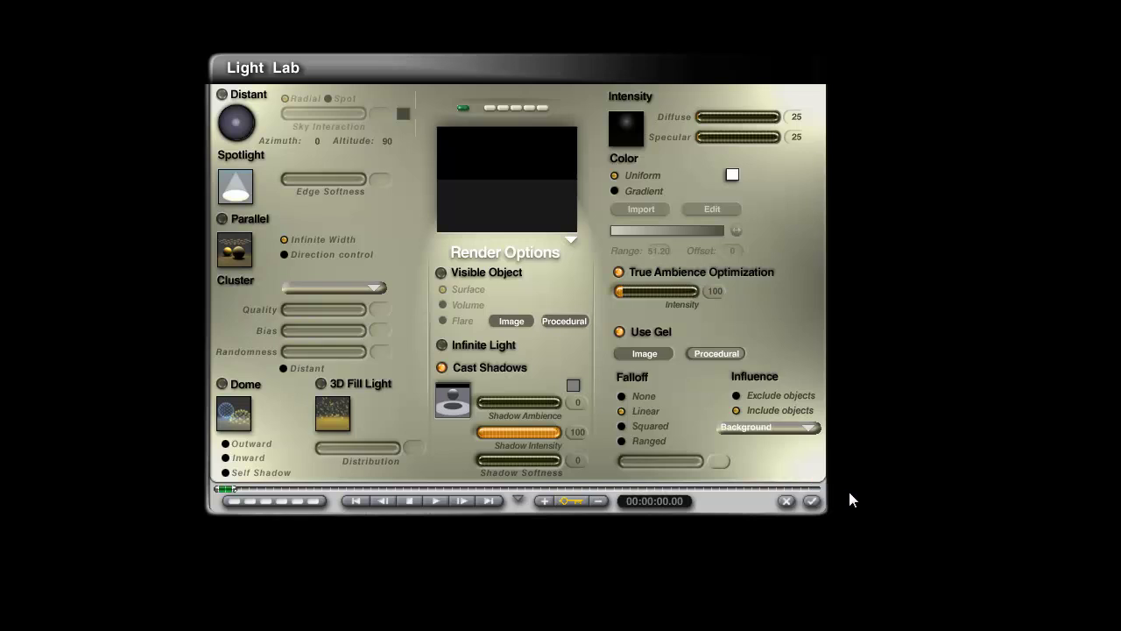
Give the light a procedural gel in Normal mode with transparency 100, diffusion 0 and ambience 100, and accept the gel and light settings.
click(717, 353)
click(617, 107)
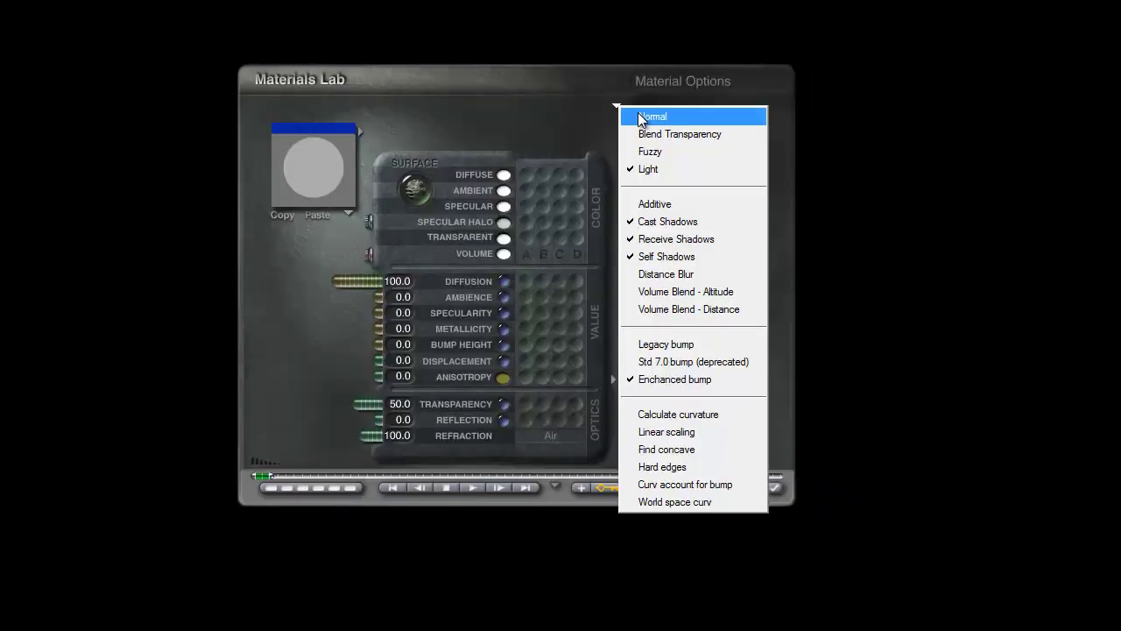
click(652, 117)
drag(368, 404, 268, 407)
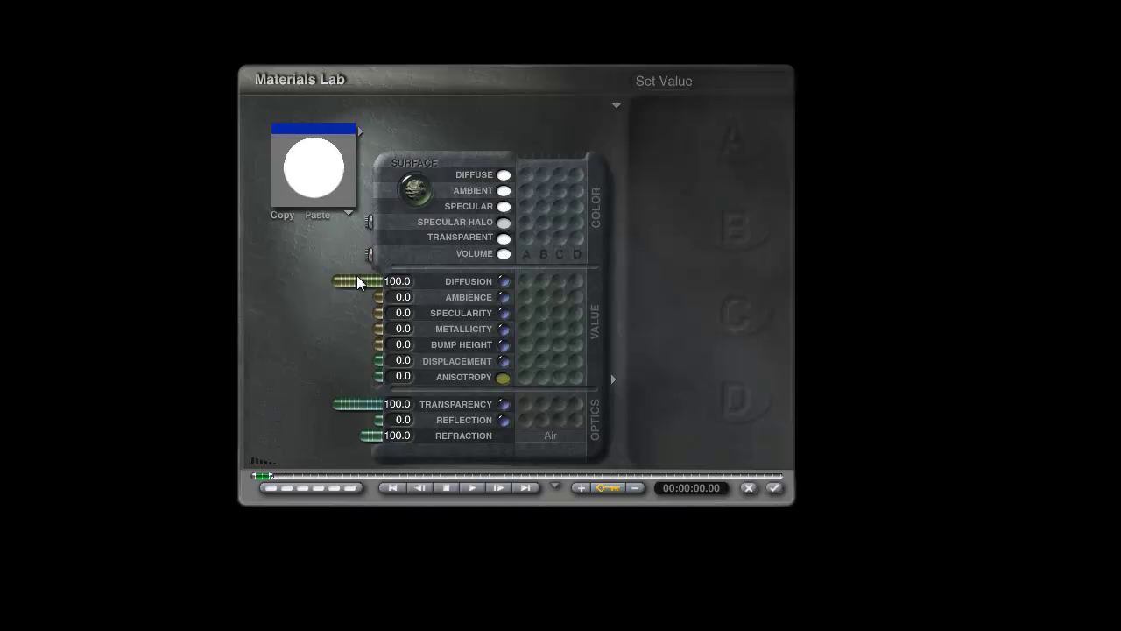
drag(345, 279, 568, 279)
drag(376, 297, 178, 310)
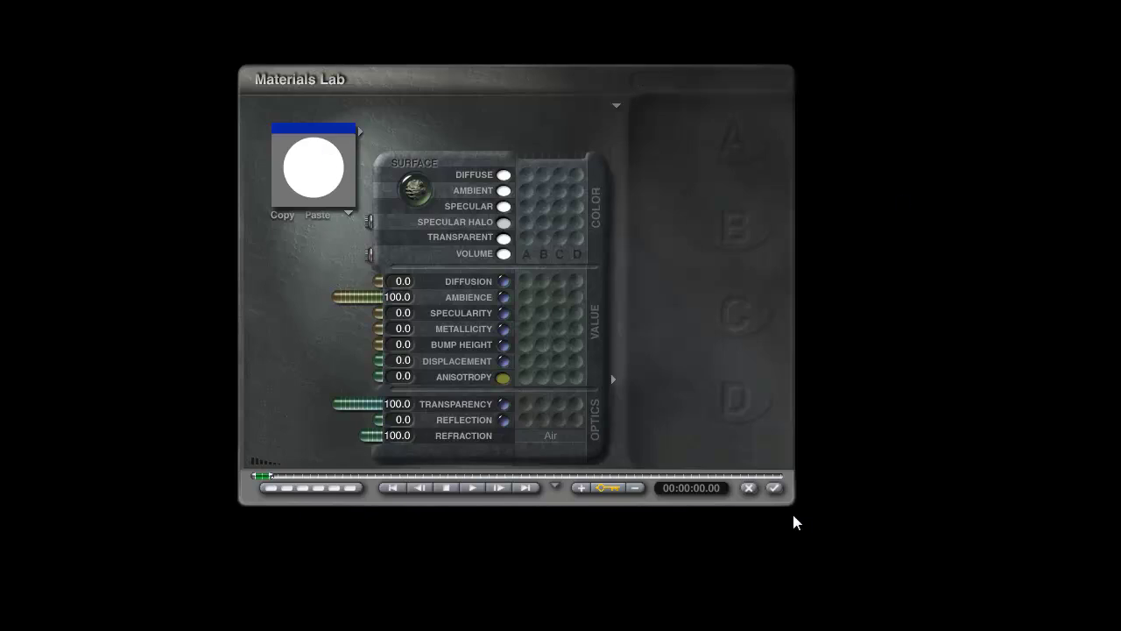
click(775, 488)
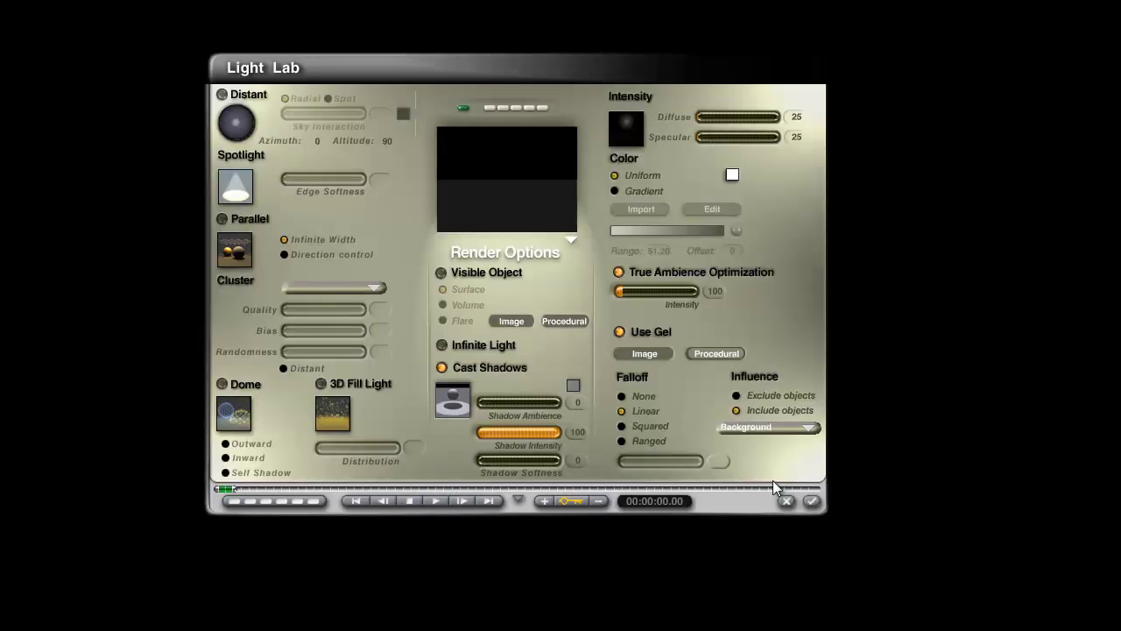
click(812, 501)
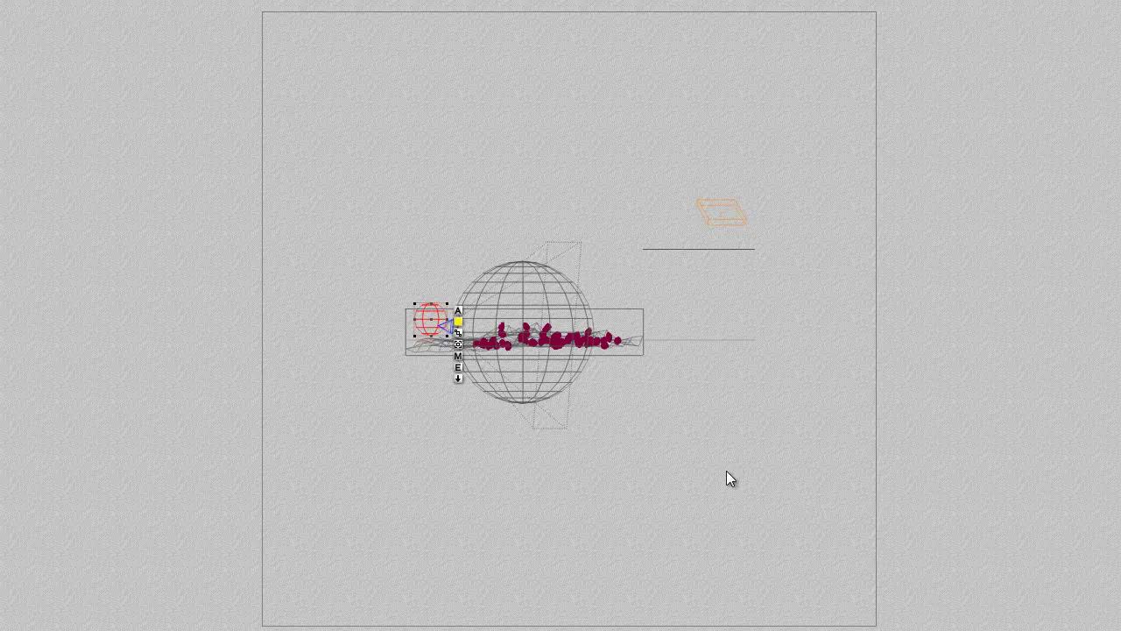
Duplicate the radial light in place in the top view and make the copy slightly smaller.
key(2)
key(ctrl+c)
key(ctrl+v)
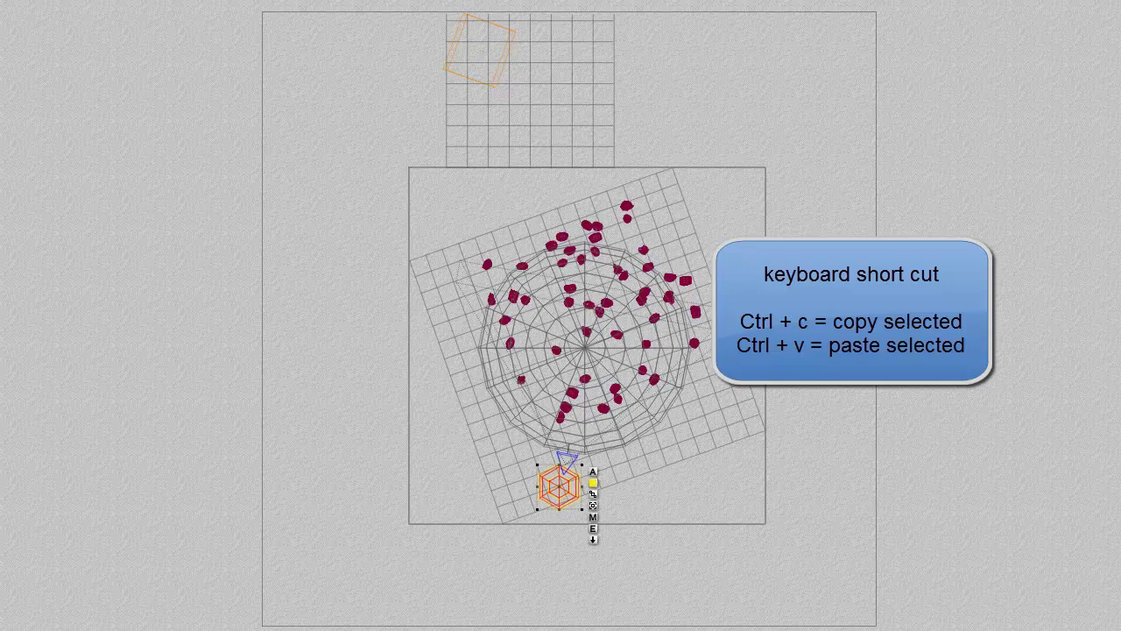
Select both radial lights and move them together slightly closer to the camera.
key(plus)
key(plus)
key(plus)
key(plus)
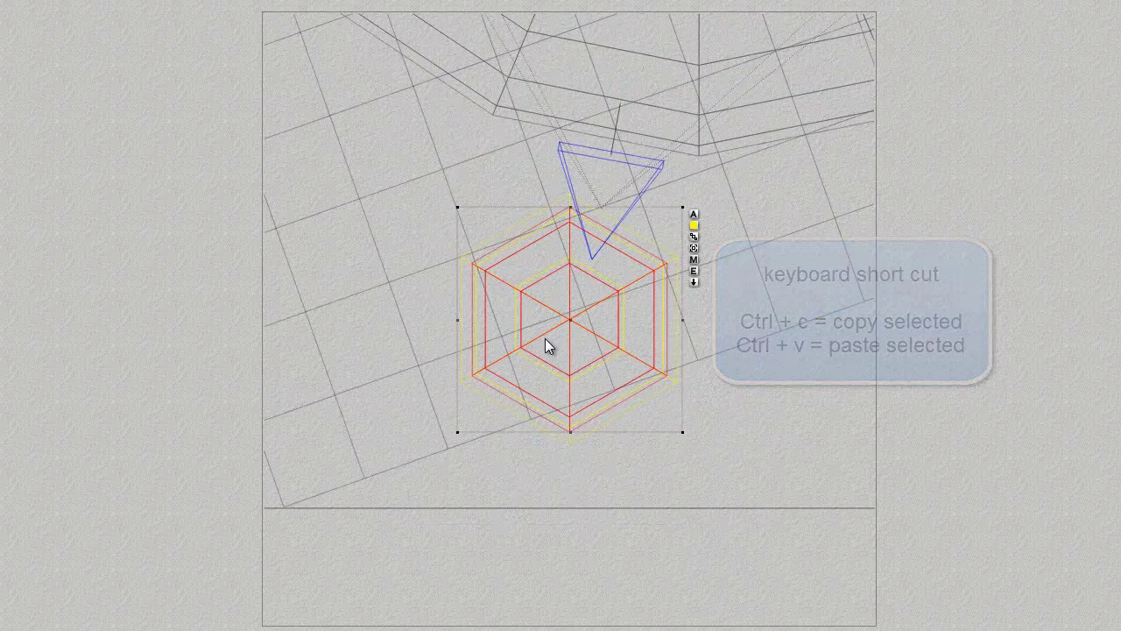
ctrl+click(618, 347)
click(615, 358)
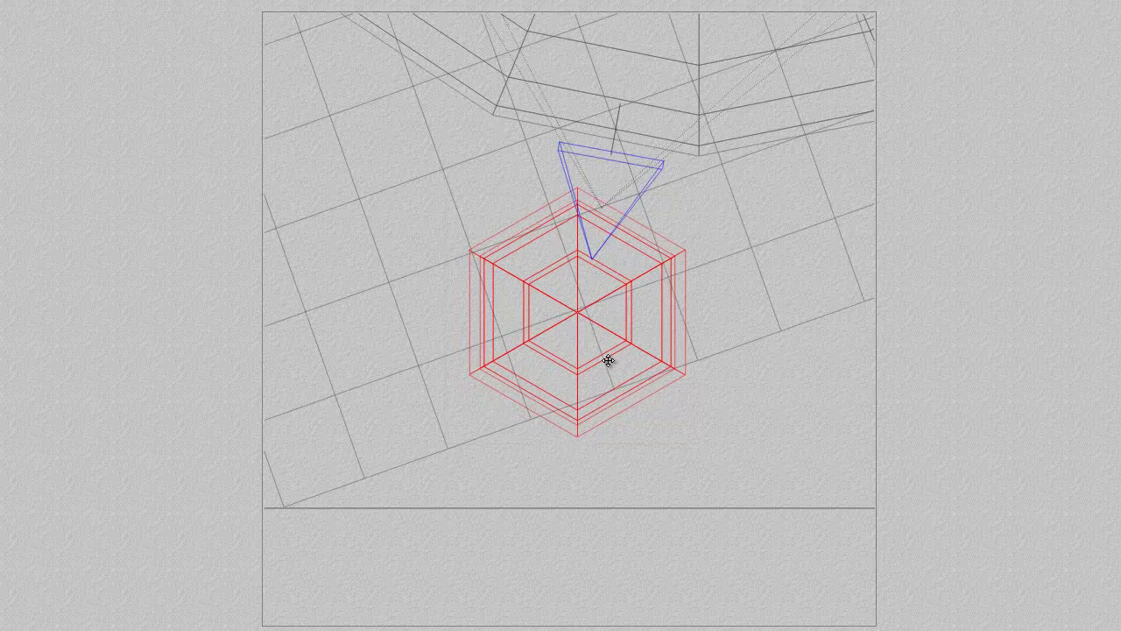
drag(578, 349, 578, 349)
key(minus)
key(minus)
key(minus)
key(minus)
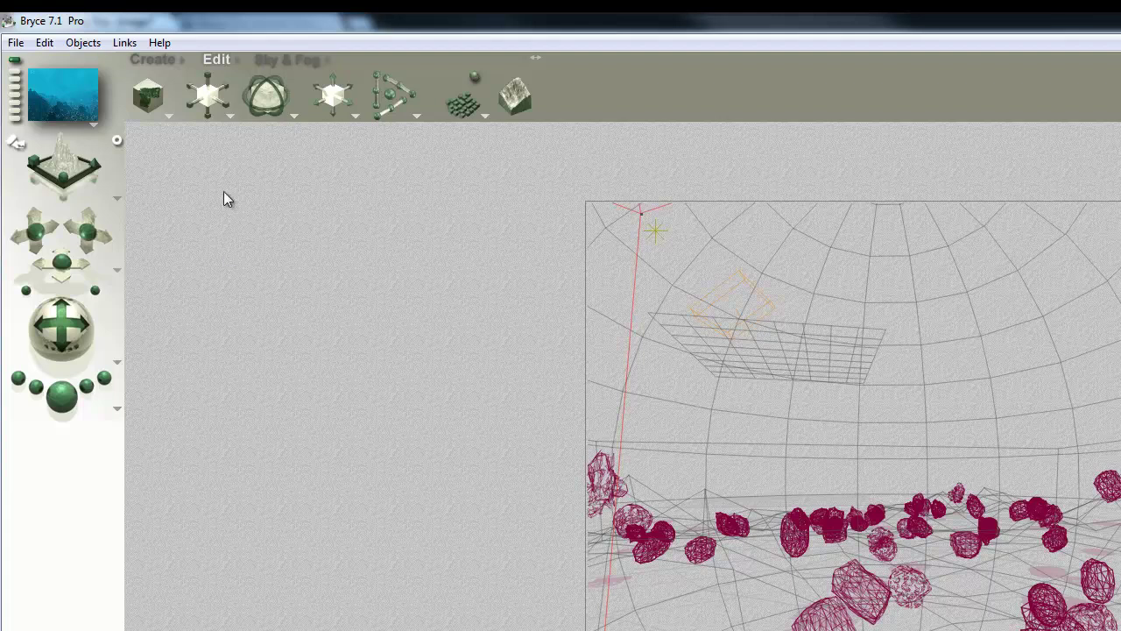
Set the sky's ambient colour in HLS mode to a pale orange-yellow with saturation 255.
click(287, 59)
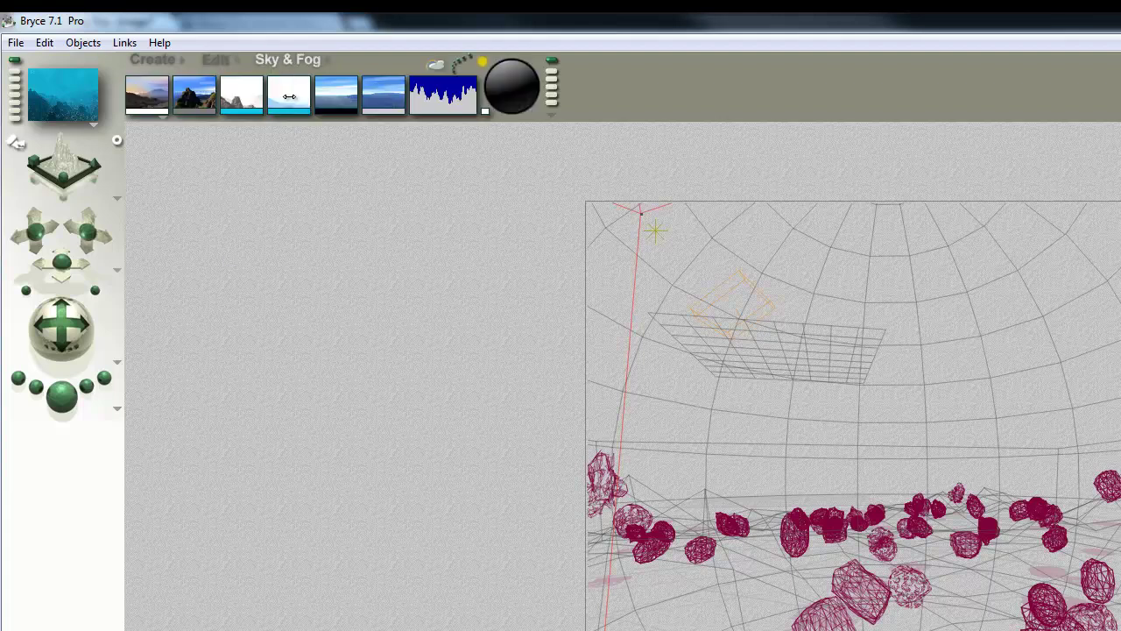
click(195, 116)
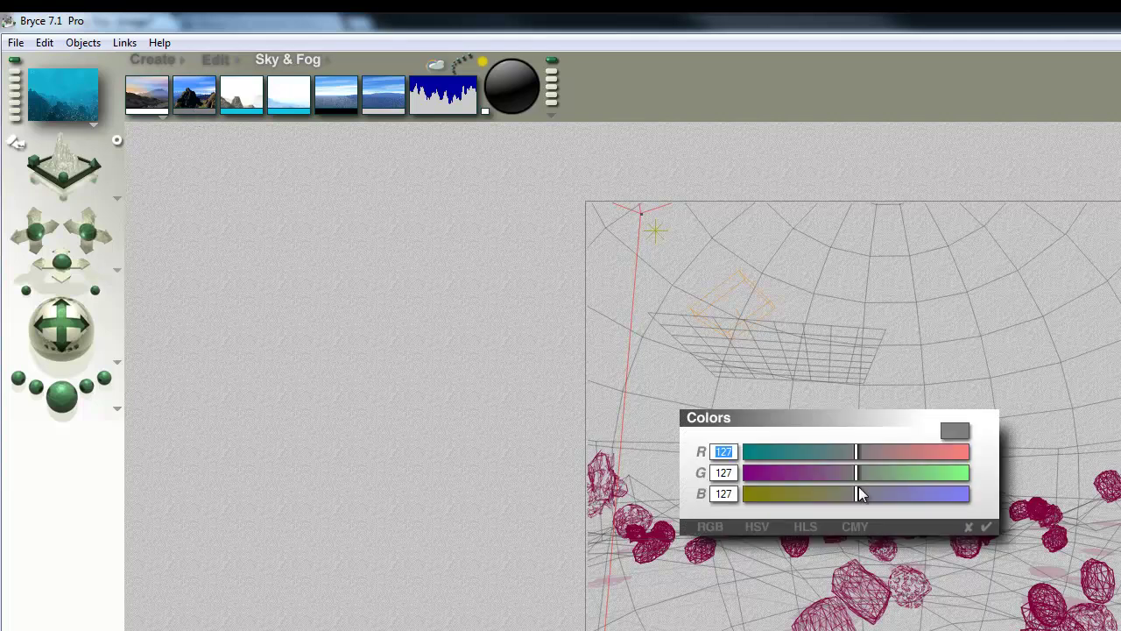
click(805, 527)
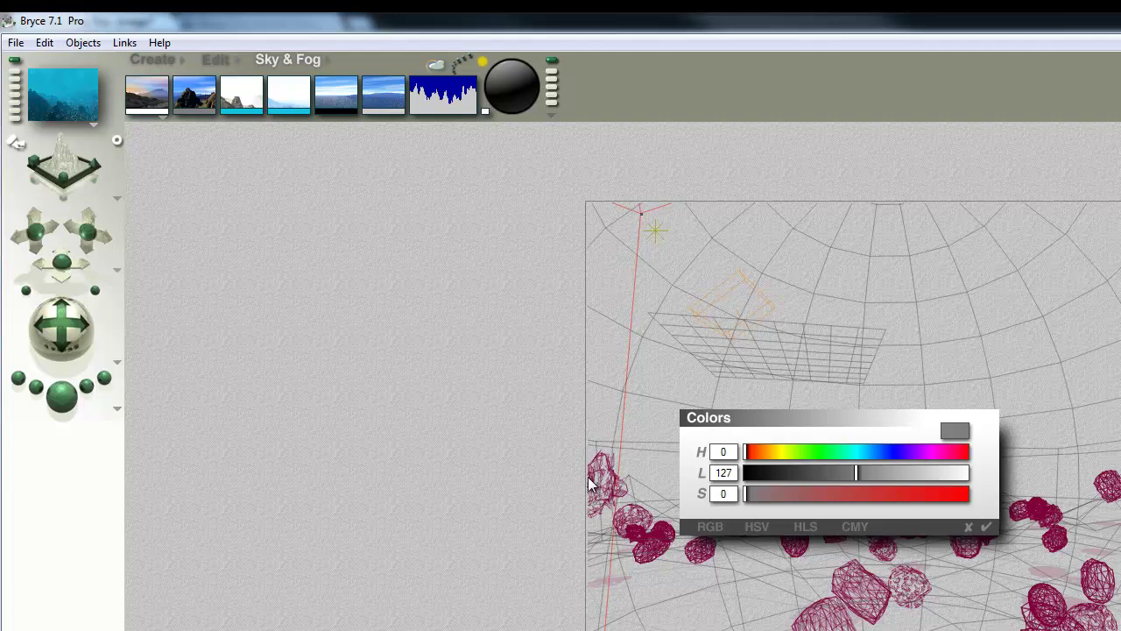
click(768, 451)
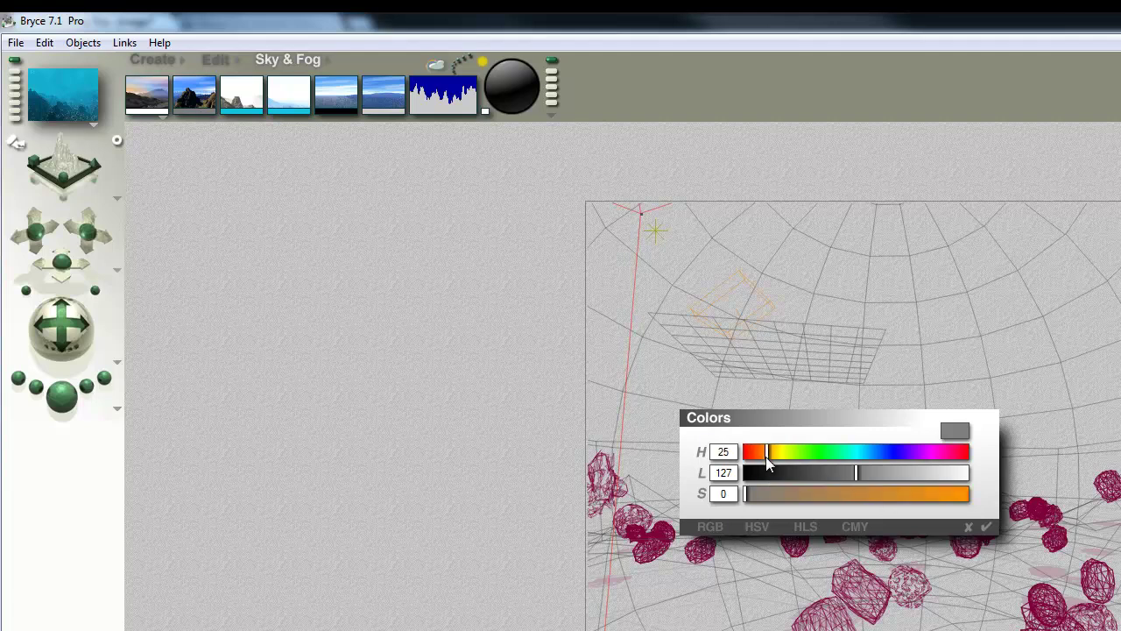
click(869, 473)
click(875, 473)
drag(891, 495, 1068, 507)
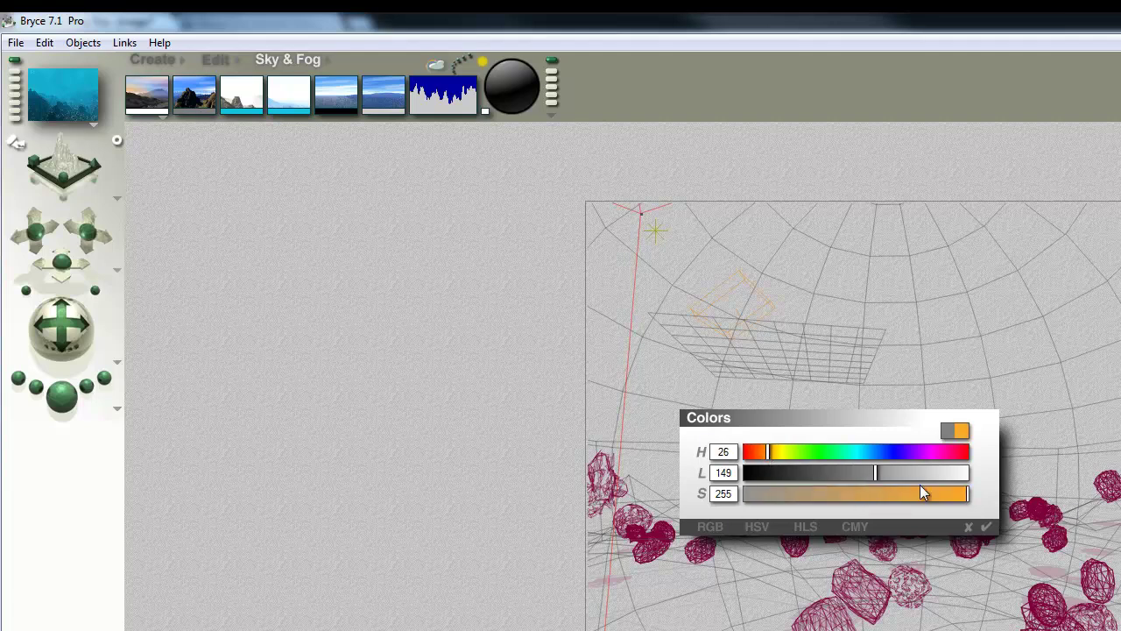
click(917, 473)
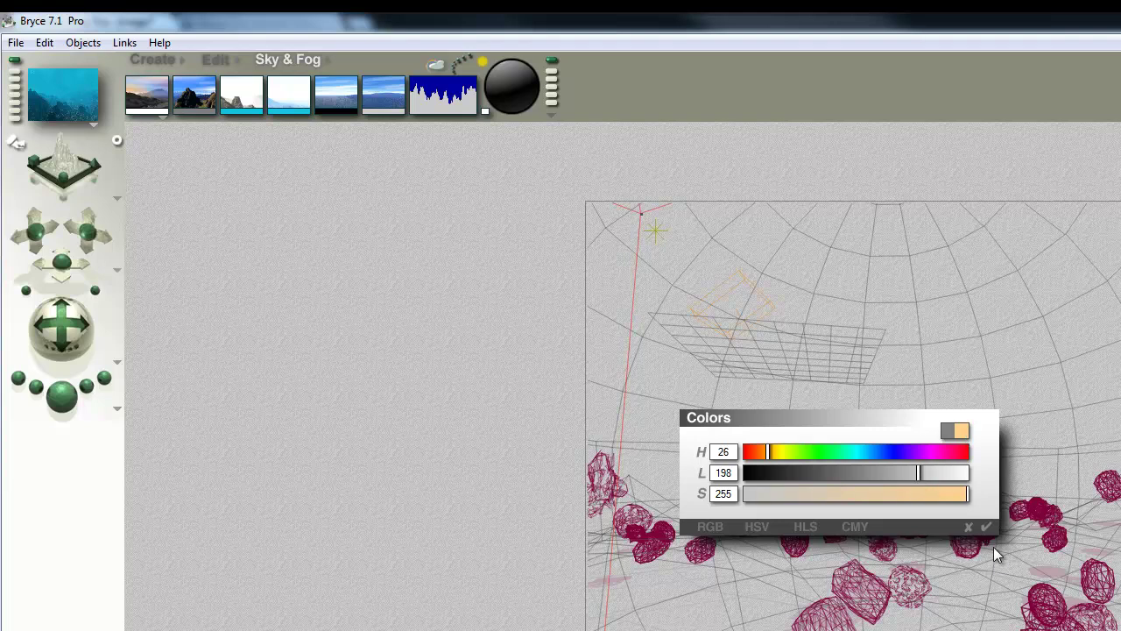
click(928, 473)
drag(774, 454, 788, 456)
click(986, 526)
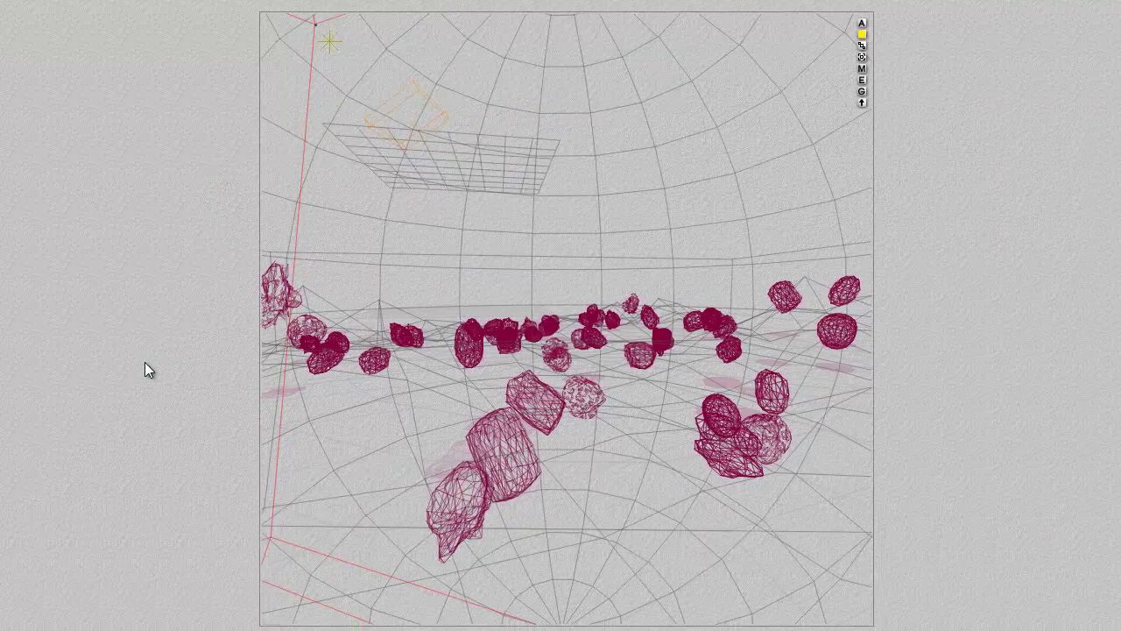
Render the scene from the camera and refine two rectangular test areas over the foreground rocks.
key(ctrl+r)
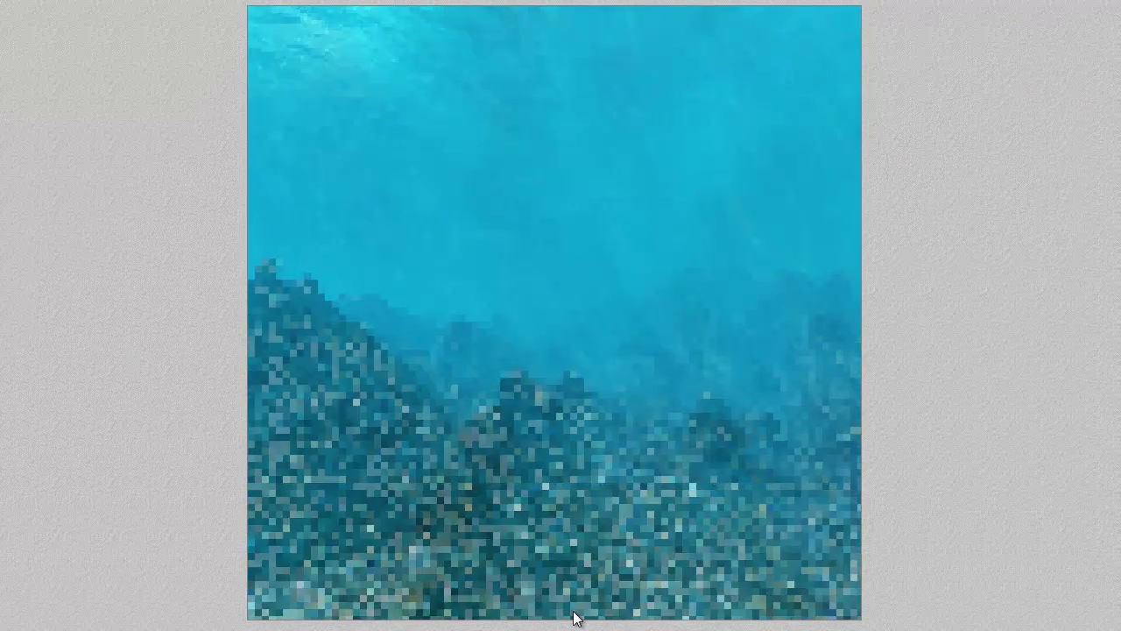
drag(574, 618, 426, 514)
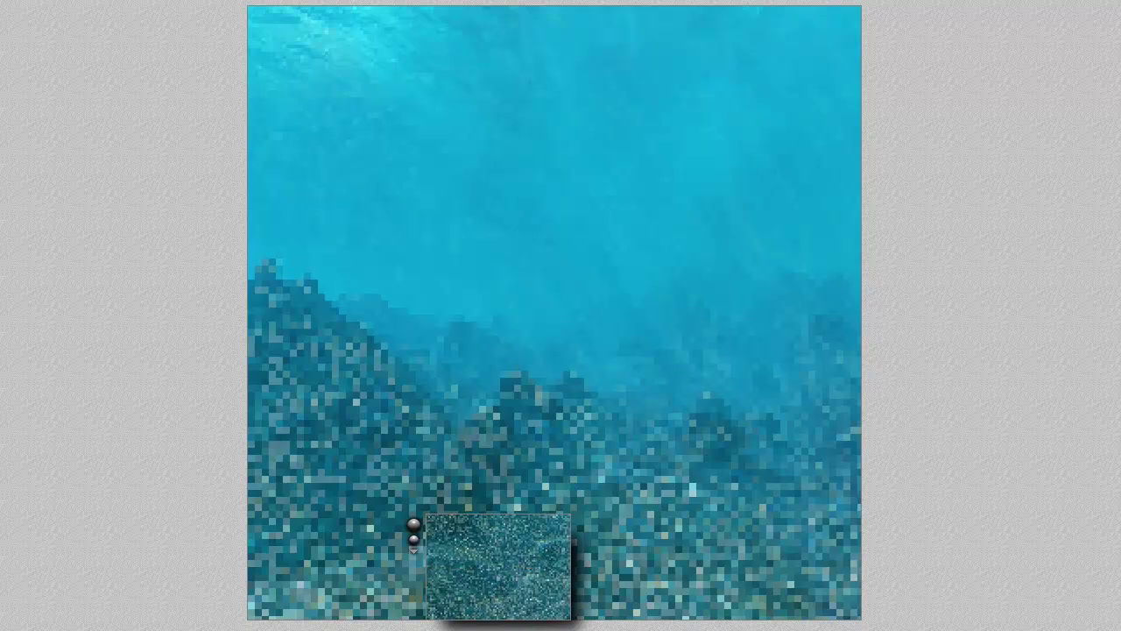
drag(706, 500, 804, 589)
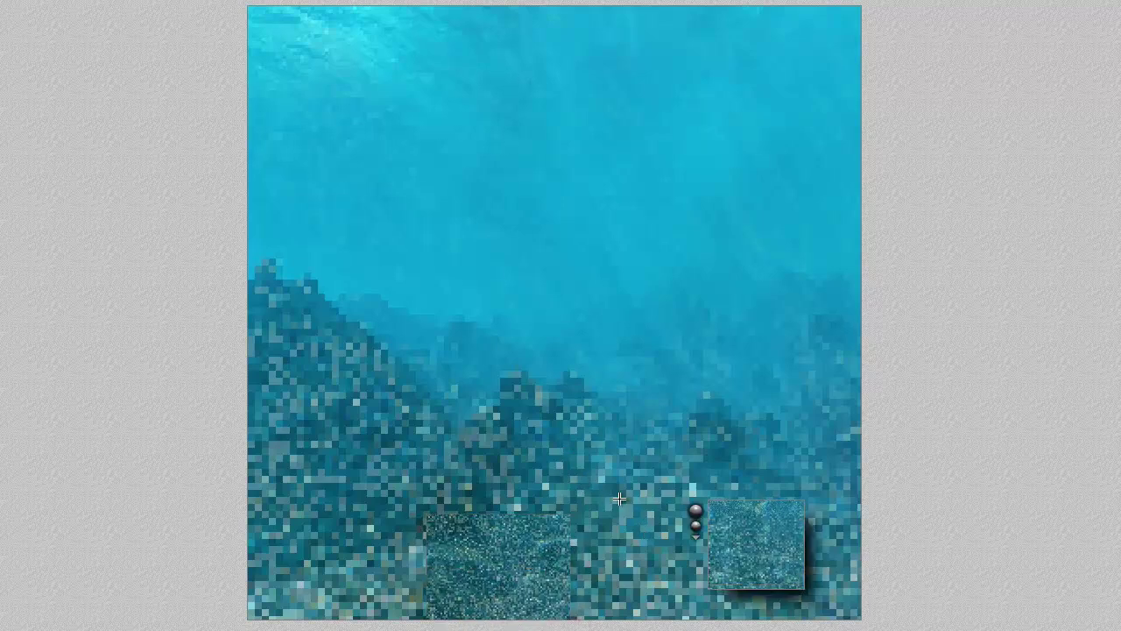
click(567, 487)
Shift the pair of radial lights slightly to a new position, return to the camera view and render the scene again.
drag(555, 356, 567, 321)
drag(320, 233, 563, 275)
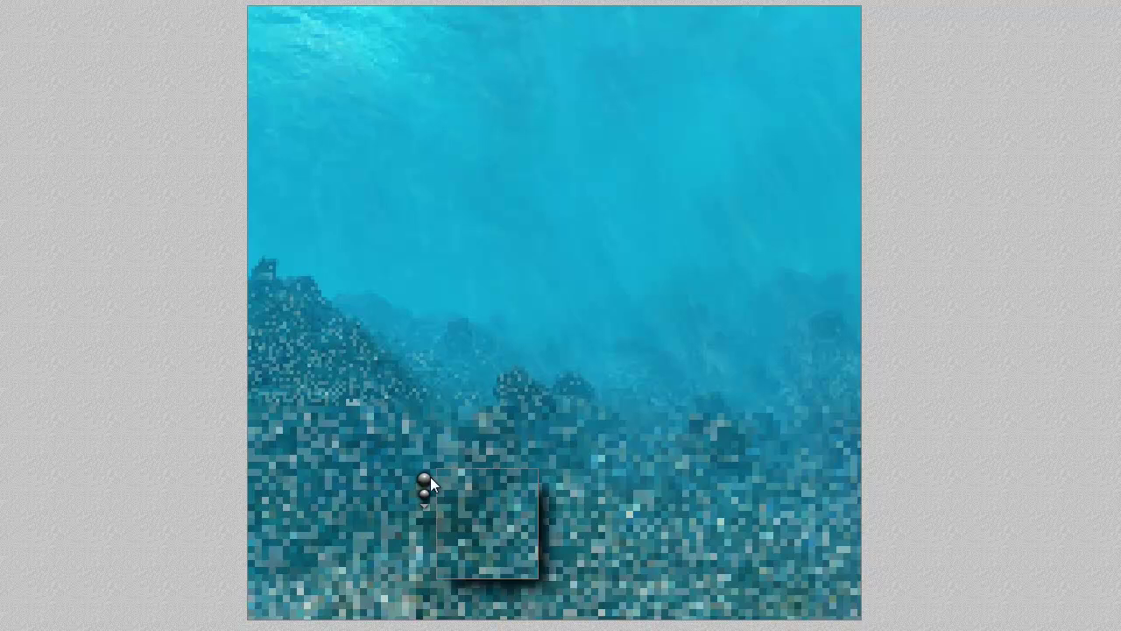
click(592, 556)
scroll(297, 323, down, 5)
drag(426, 324, 428, 339)
key(1)
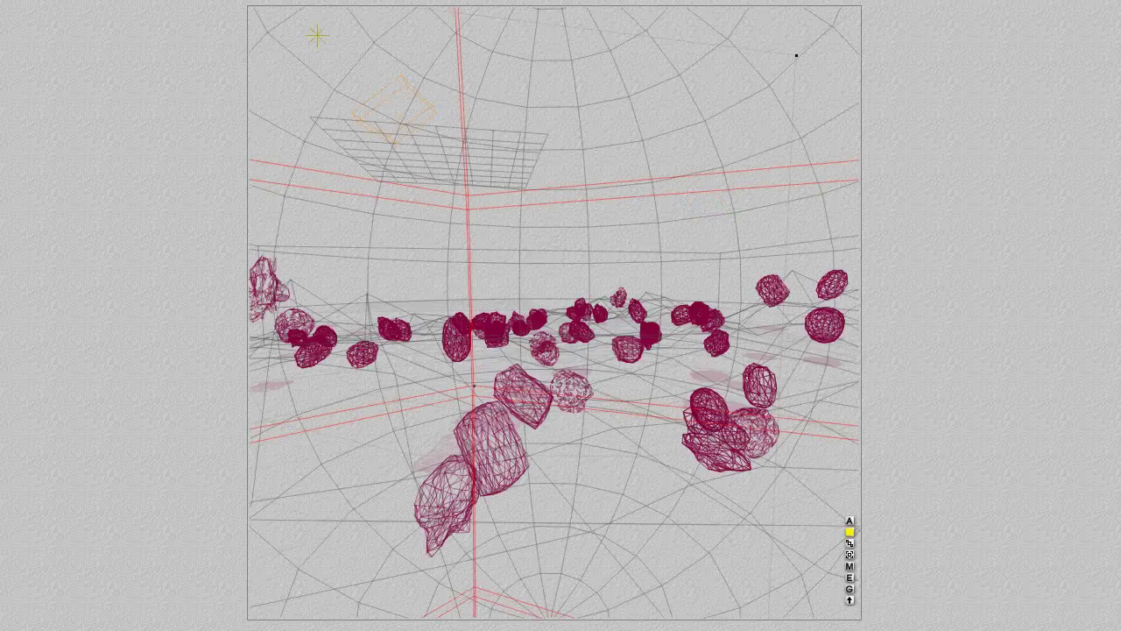
key(ctrl+r)
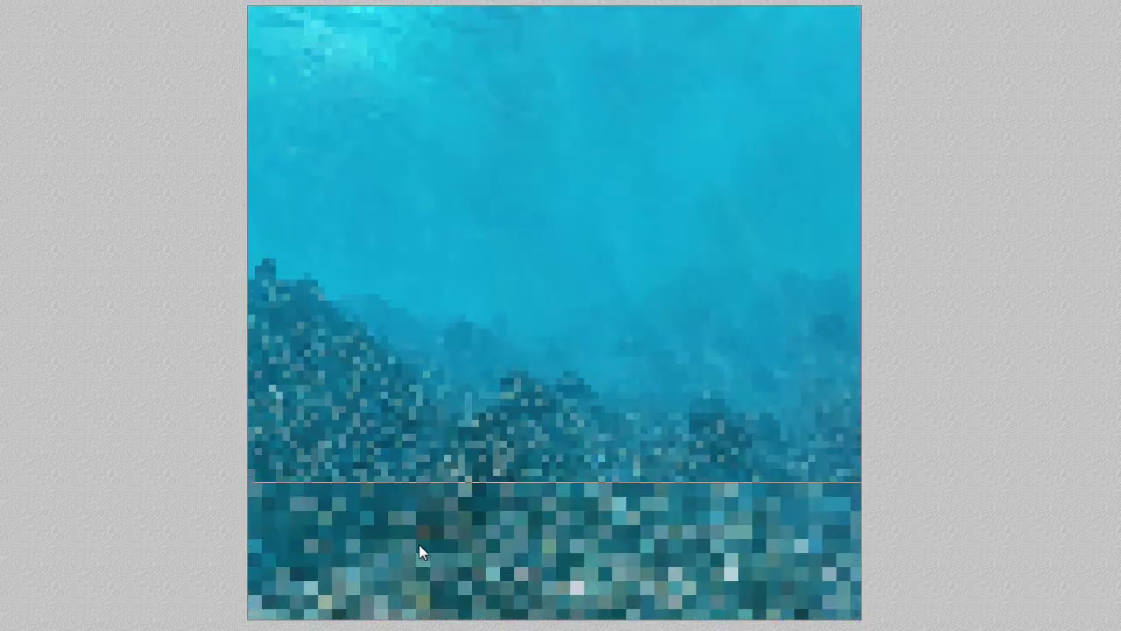
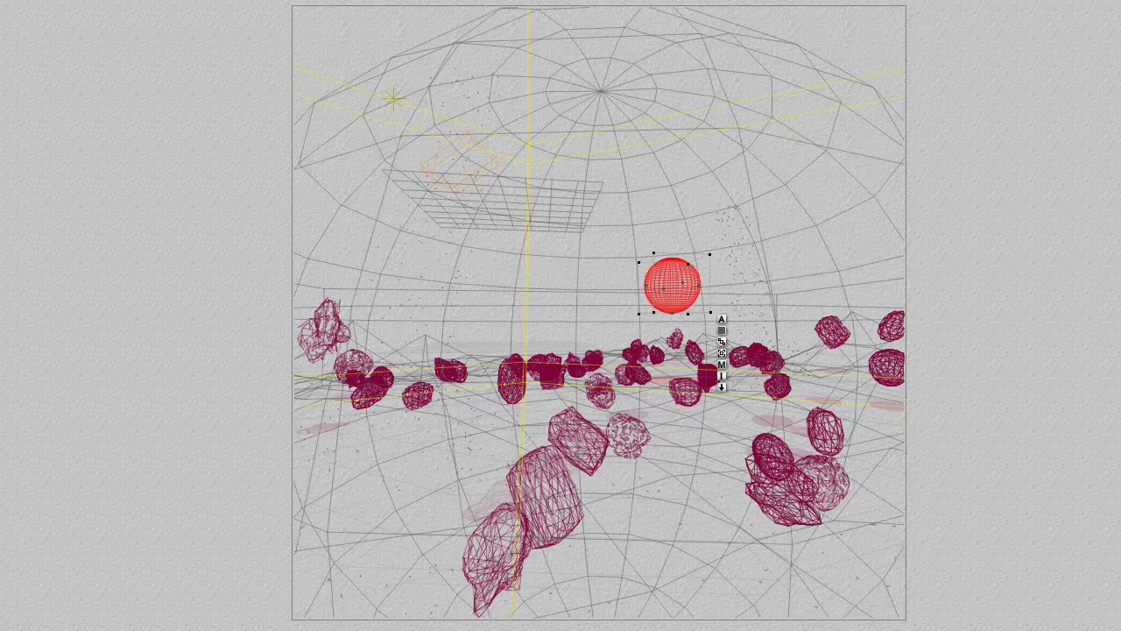
Enable Total Internal Reflection with a maximum TIR depth of 2 in the render options and accept them.
click(565, 364)
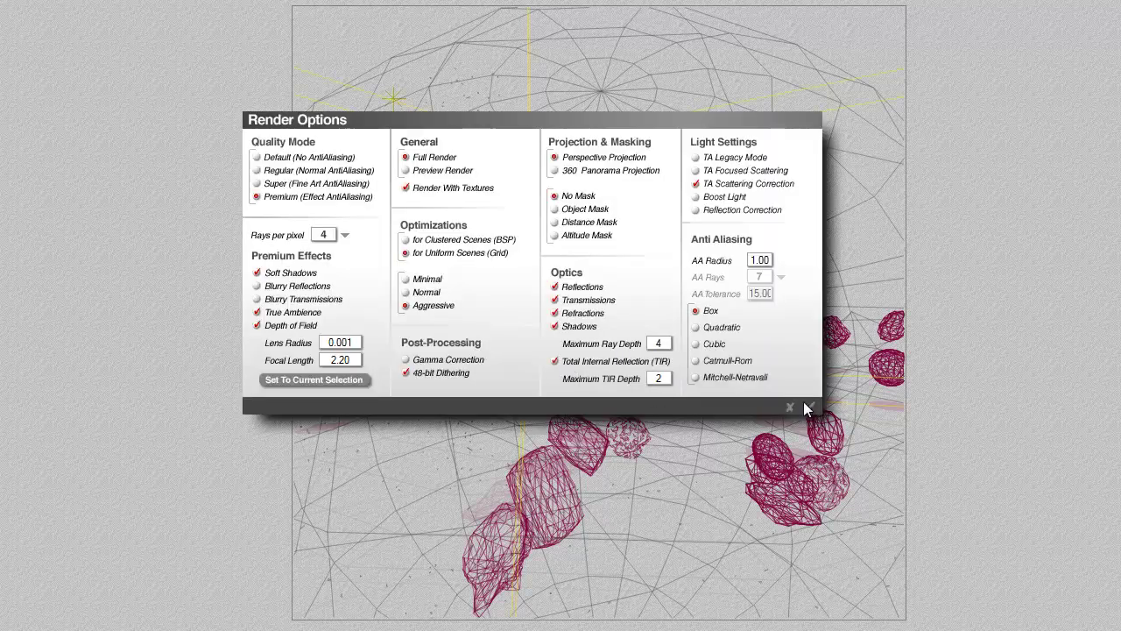
click(806, 406)
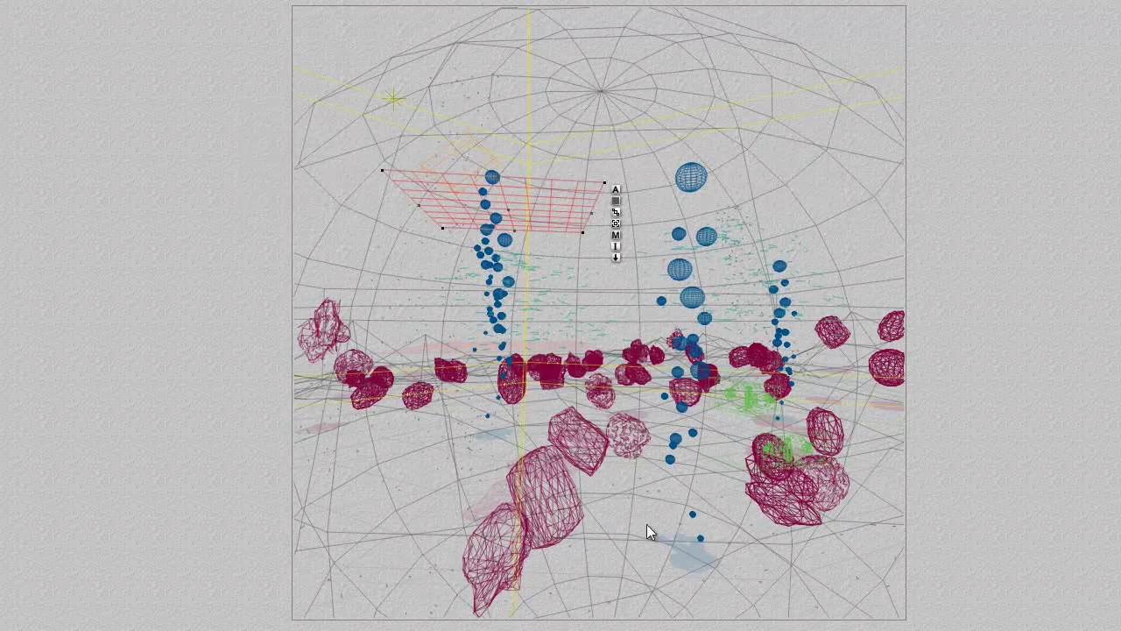
Set the transparent colour of the water plane's material to hue 142, luminance 187 and saturation 225, and accept the material.
click(615, 237)
click(534, 232)
drag(585, 277, 638, 287)
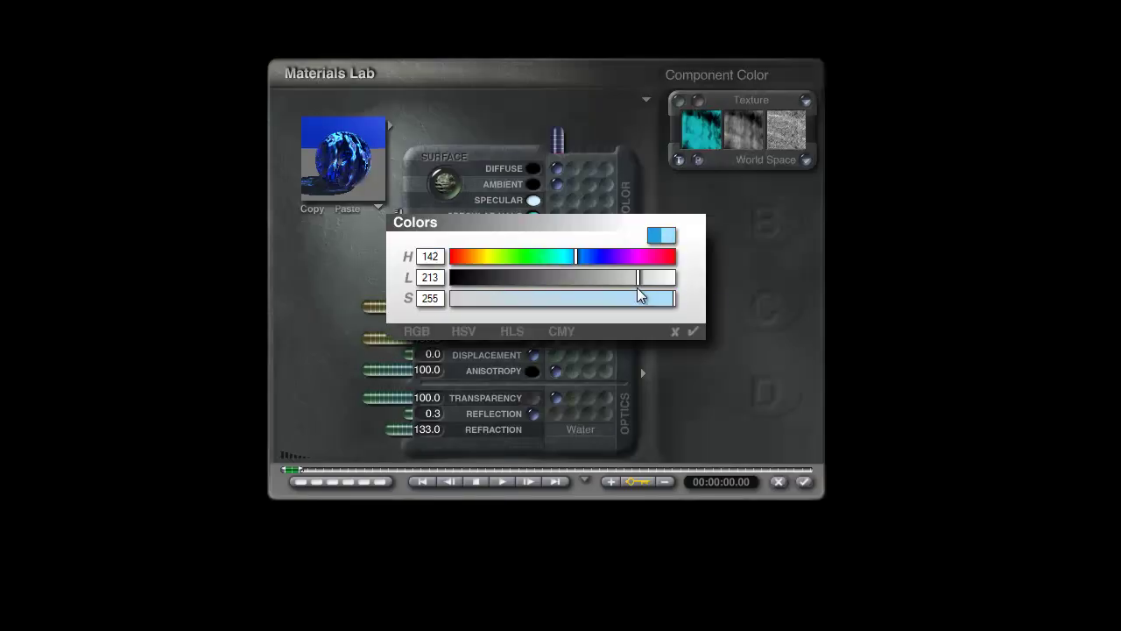
click(693, 331)
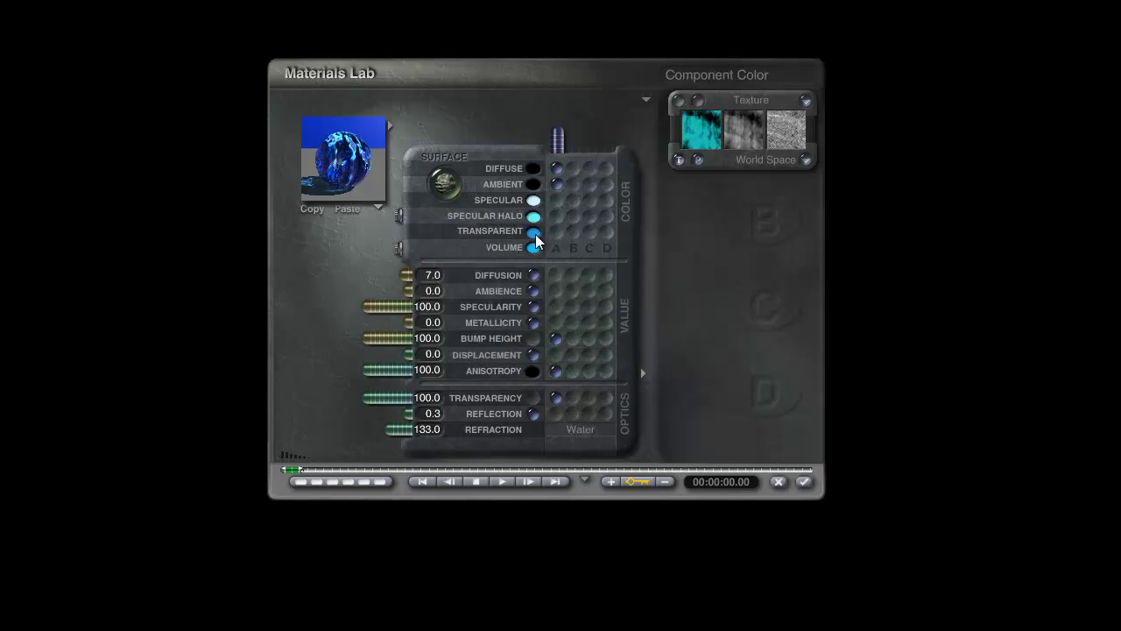
click(533, 233)
drag(602, 280, 616, 279)
drag(617, 298, 649, 298)
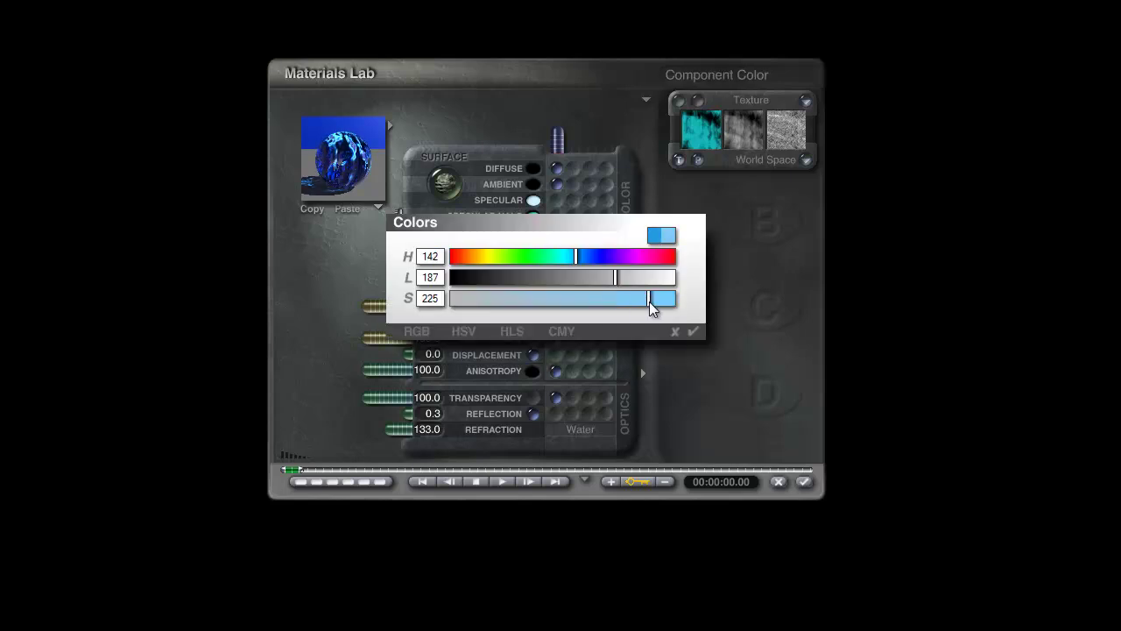
click(693, 331)
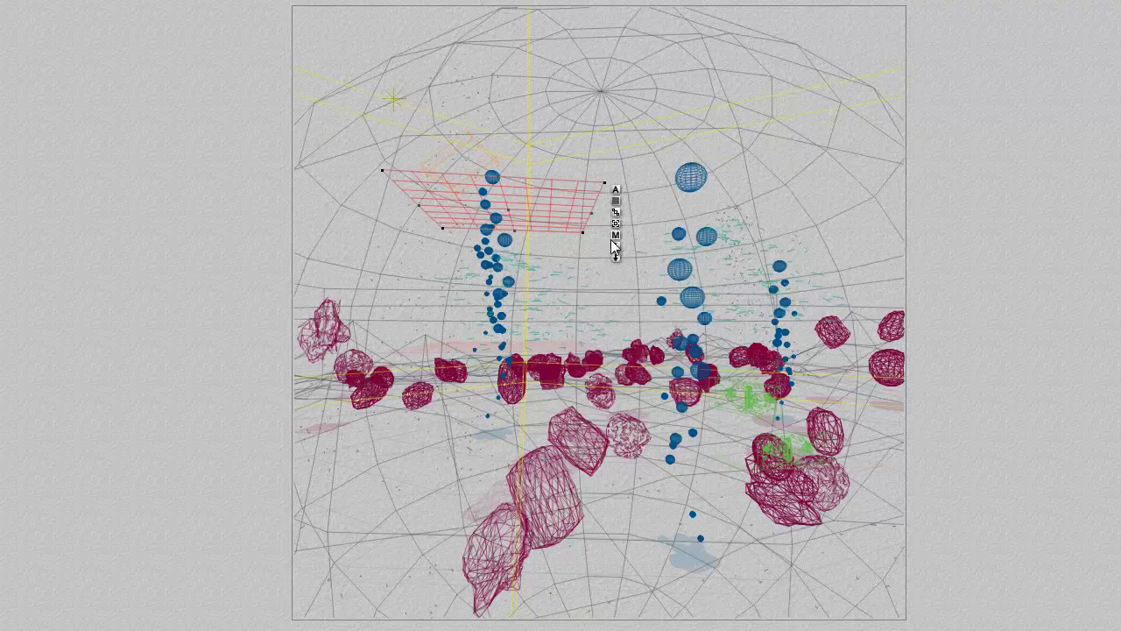
click(614, 237)
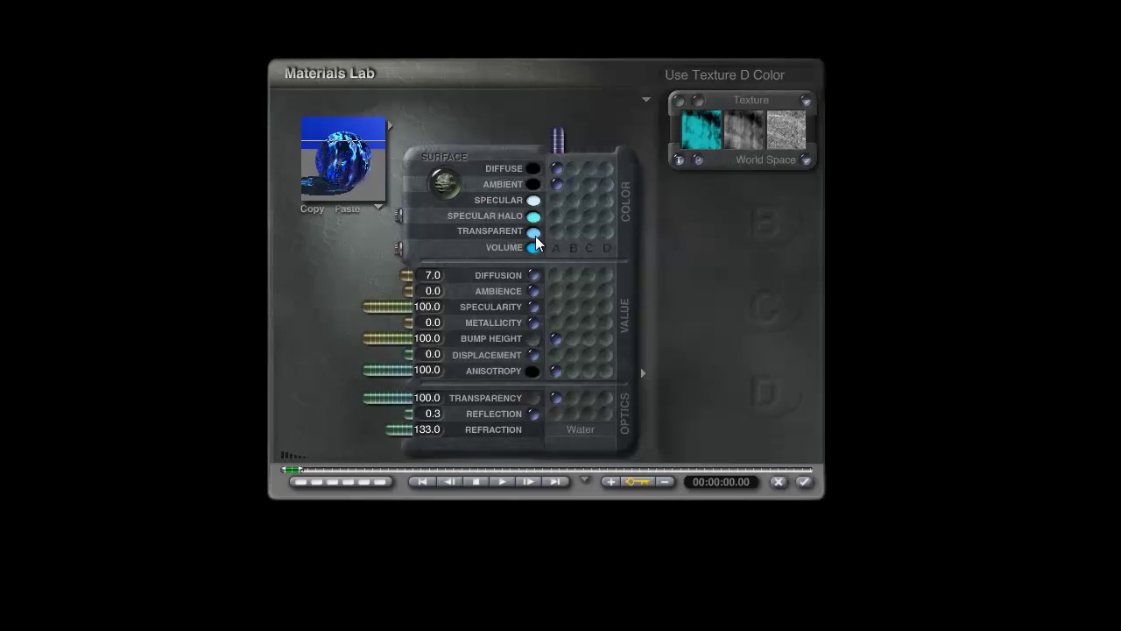
click(803, 481)
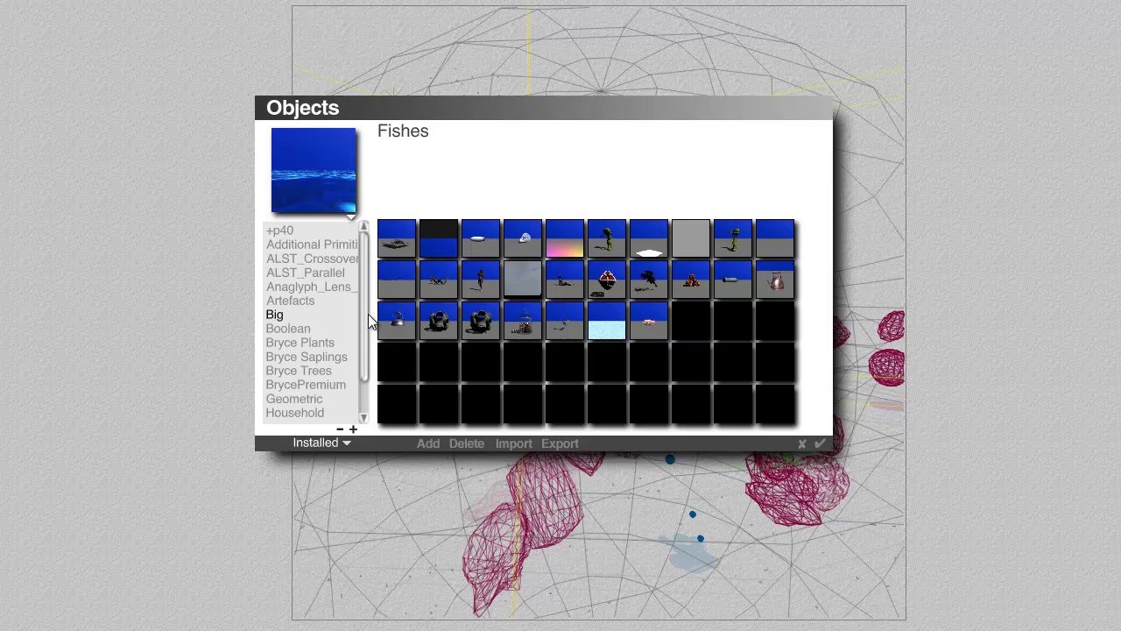
Load the Foliage object from the Vegetation category of the object library into the scene and delete it again.
drag(366, 315, 350, 397)
scroll(283, 313, down, 3)
click(284, 354)
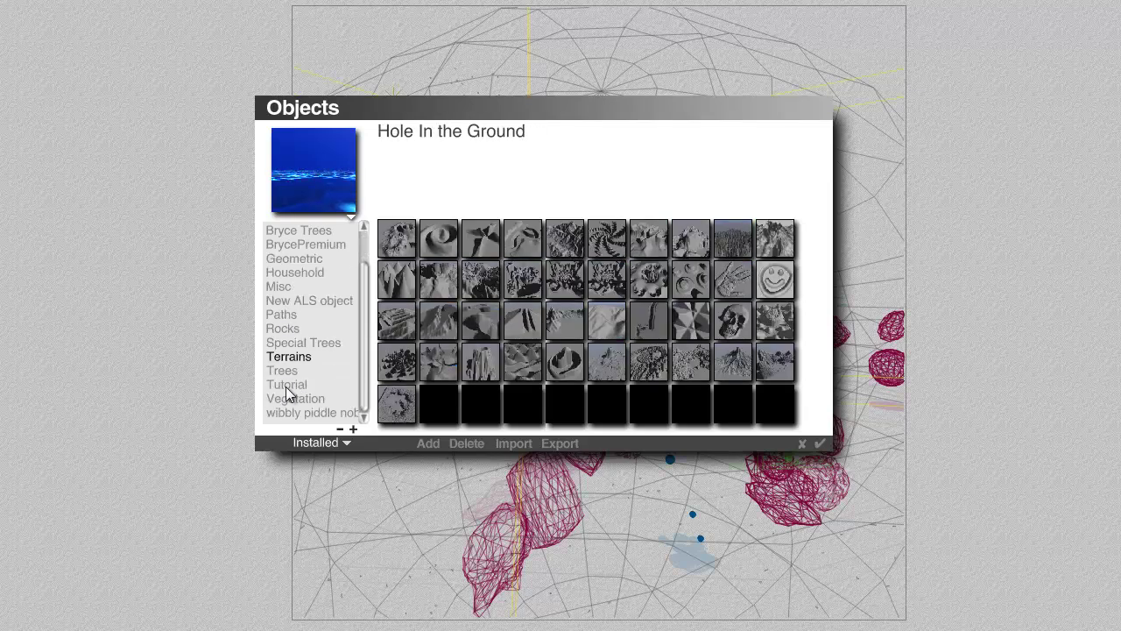
click(285, 399)
click(523, 361)
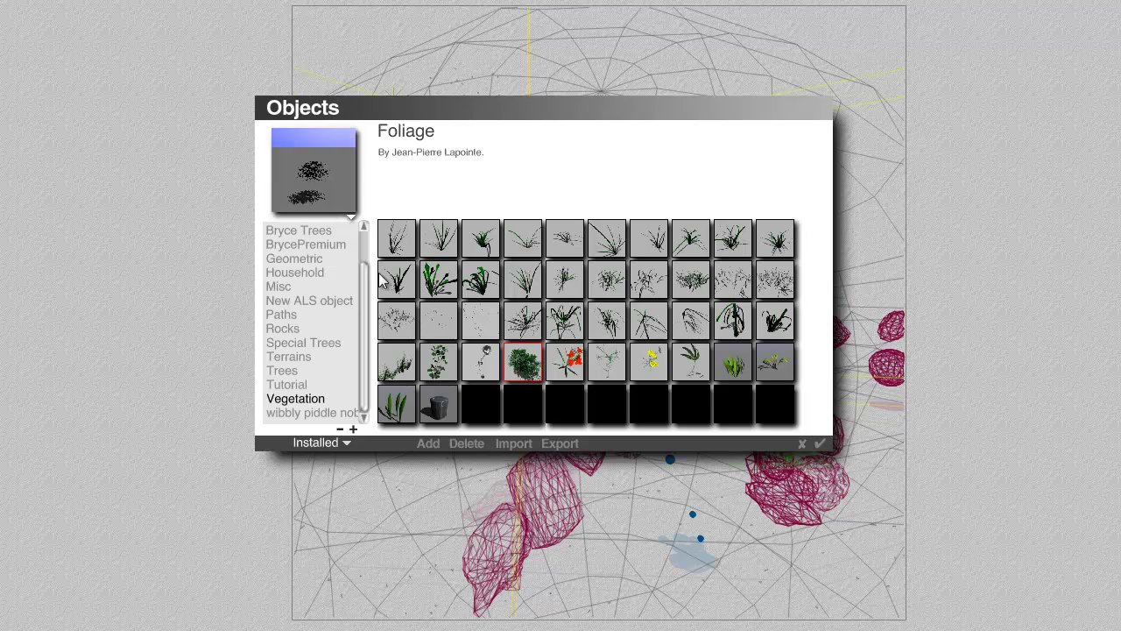
click(819, 444)
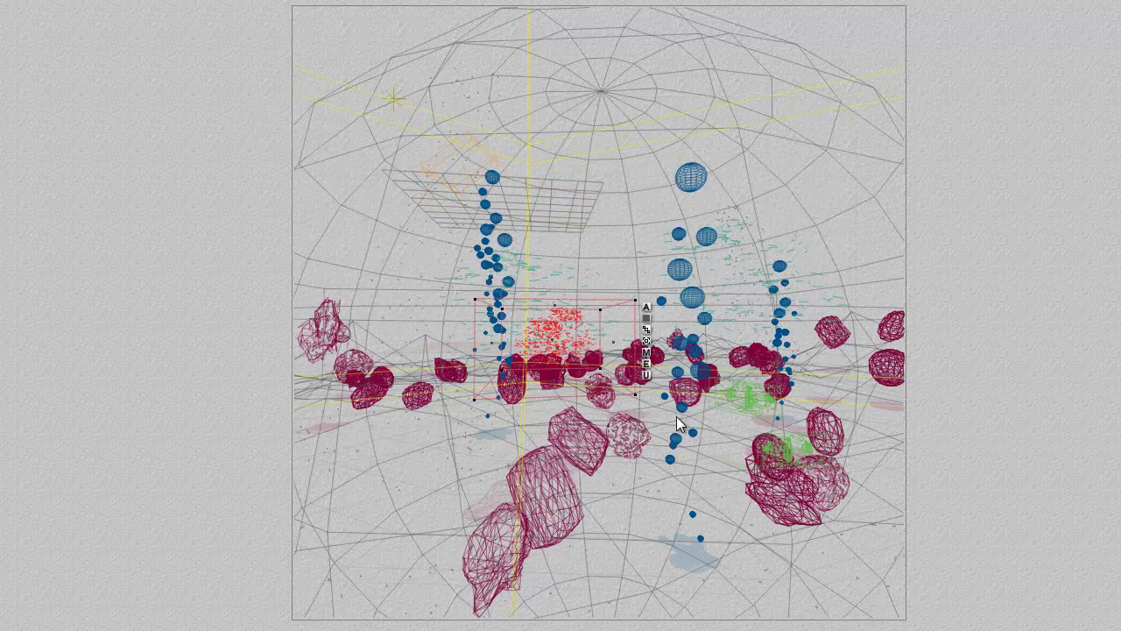
key(Delete)
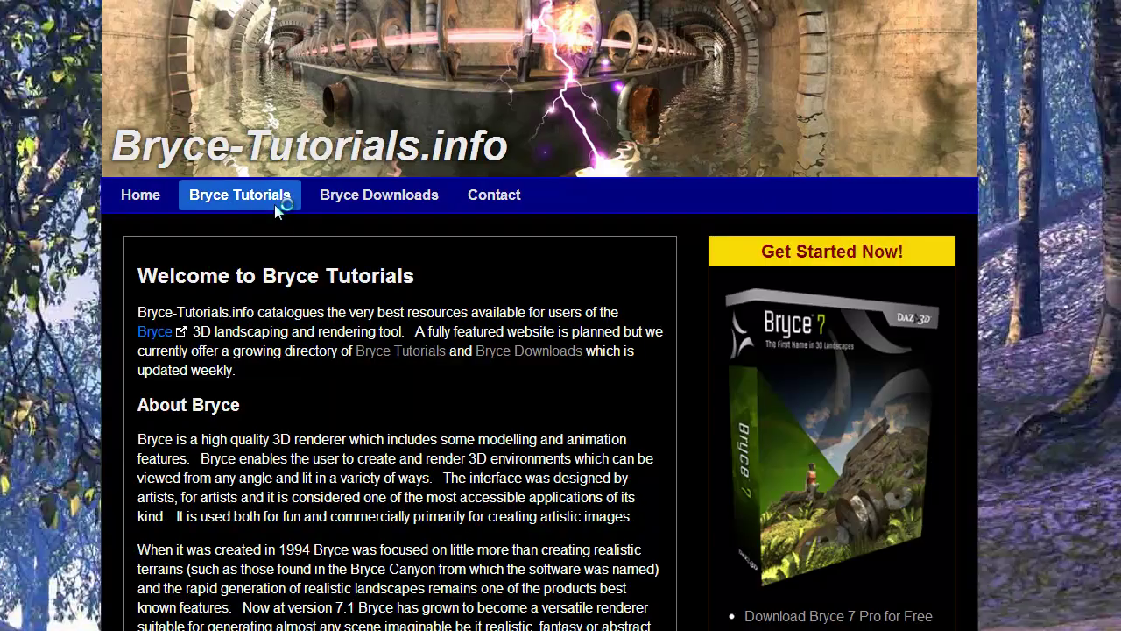
On the Bryce-Tutorials.info website, find Bryce Pro Advanced Lighting 2 in the Bryce Downloads list and view its product page.
click(379, 207)
scroll(327, 298, down, 15)
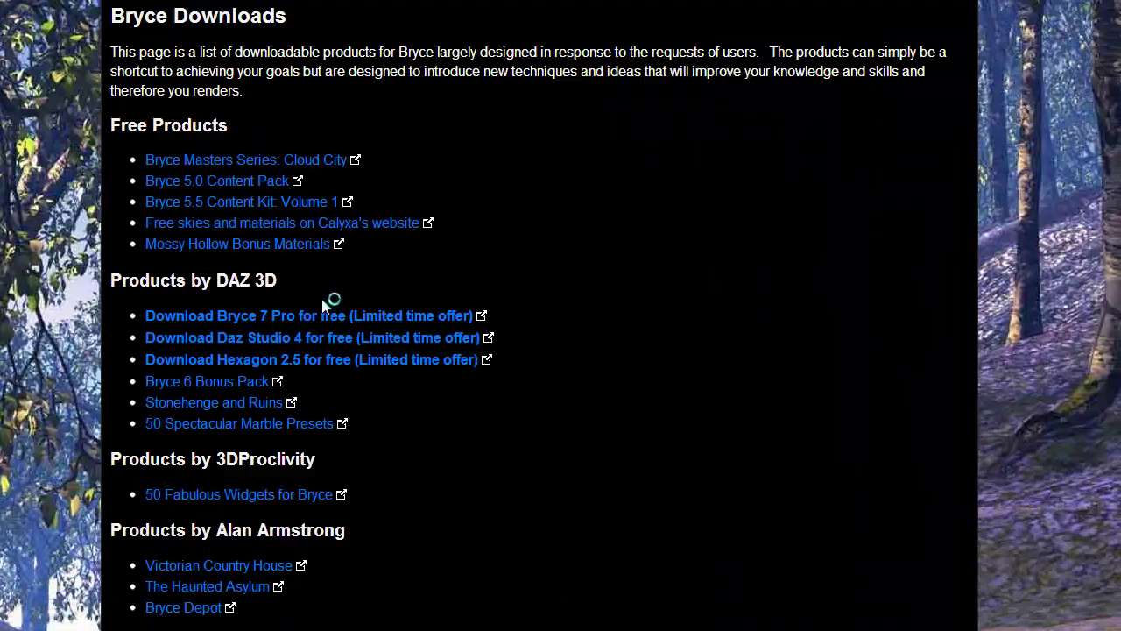
scroll(307, 280, down, 3)
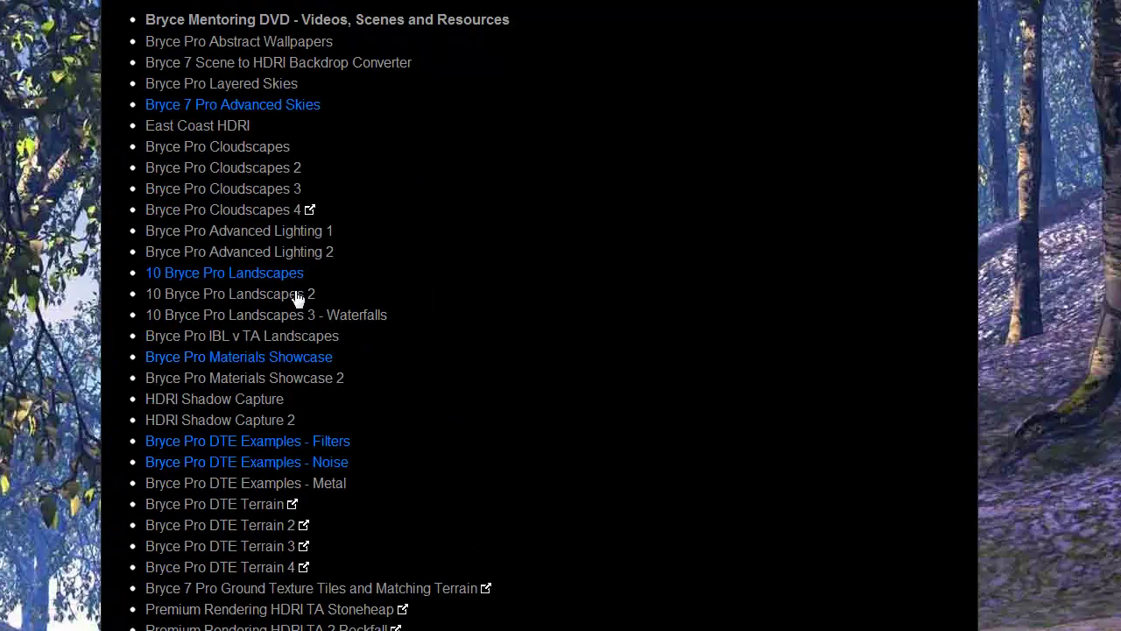
click(268, 252)
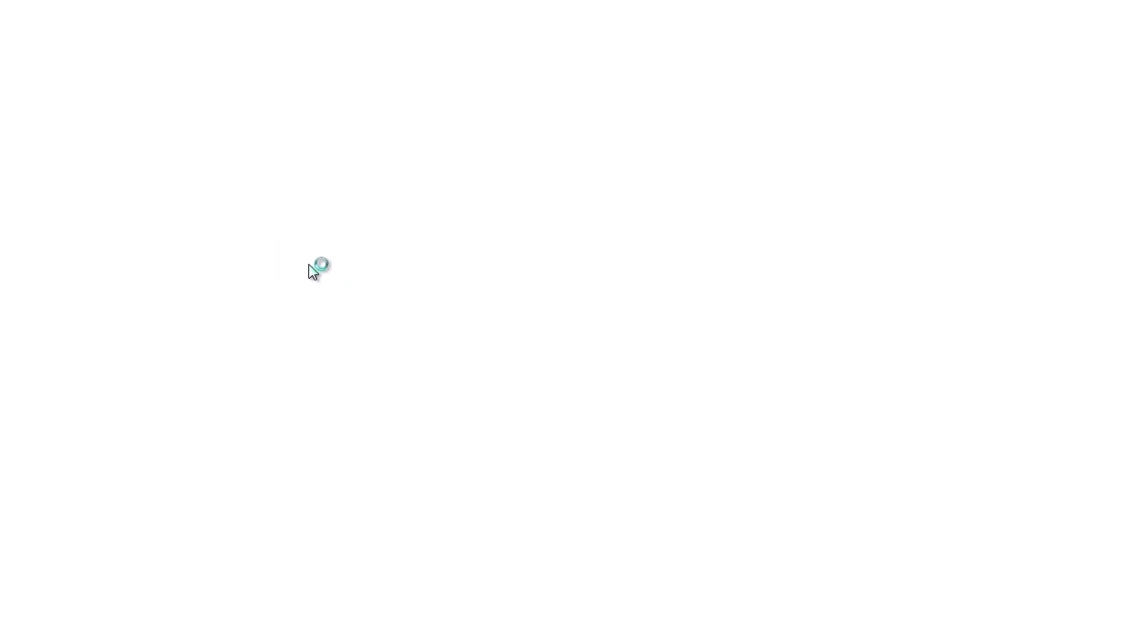
scroll(357, 441, down, 4)
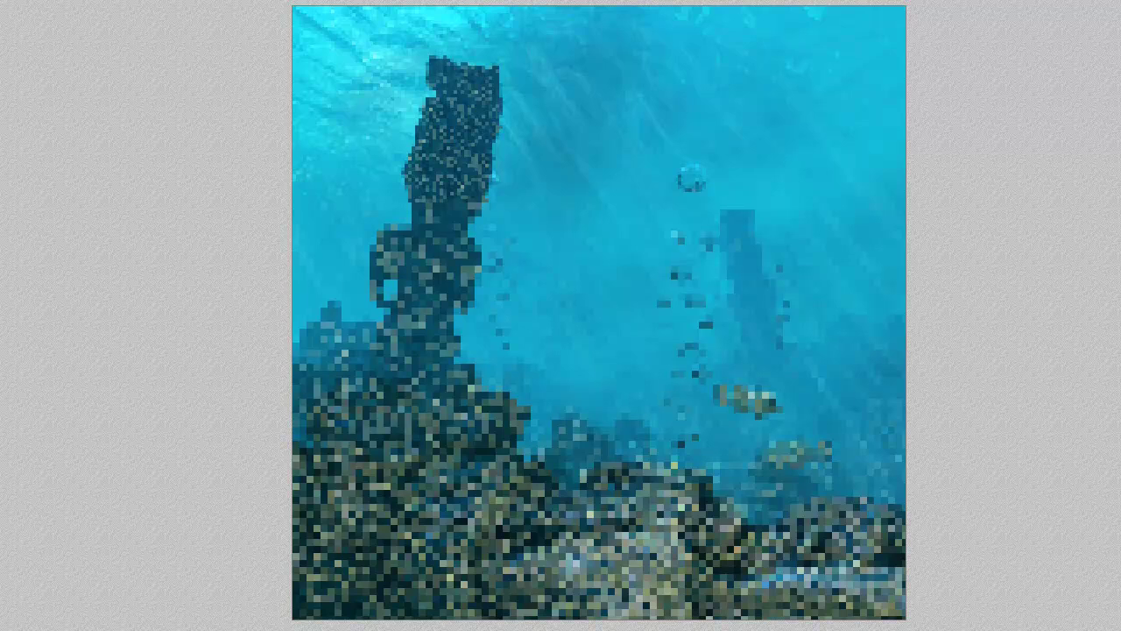
Set the premium render quality to 64 rays per pixel, accept the options and start rendering the scene.
click(343, 235)
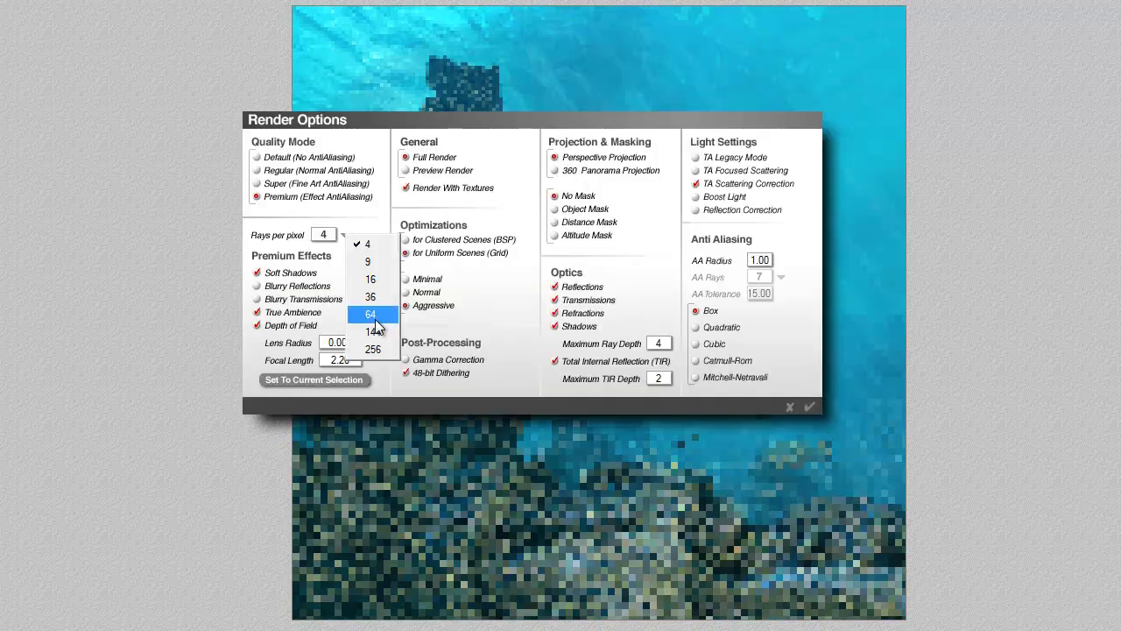
click(373, 316)
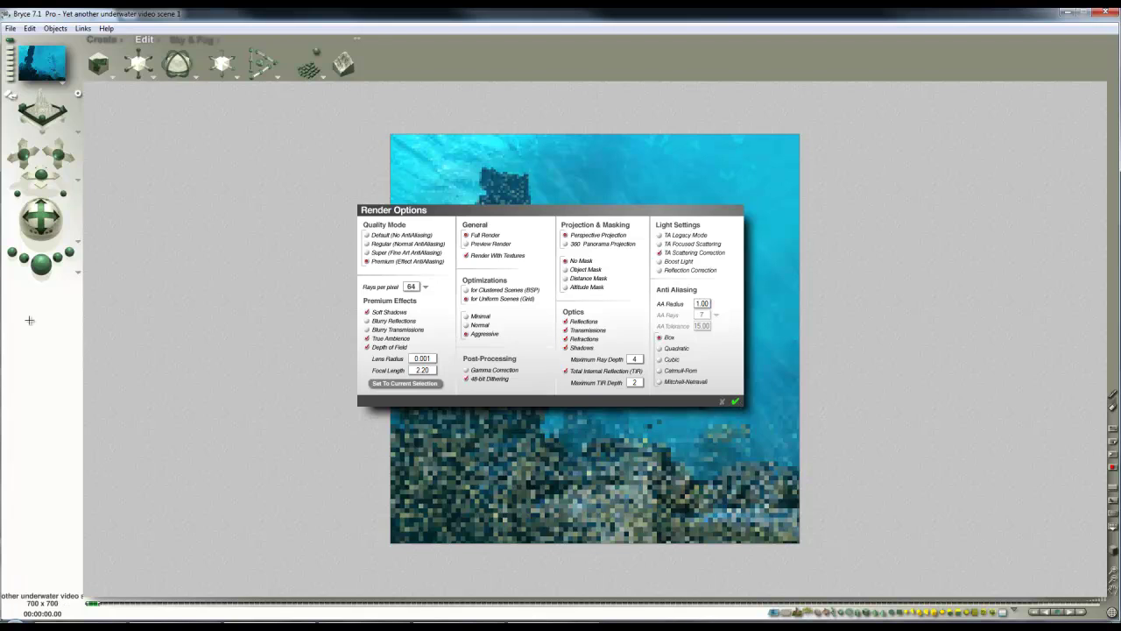
click(42, 267)
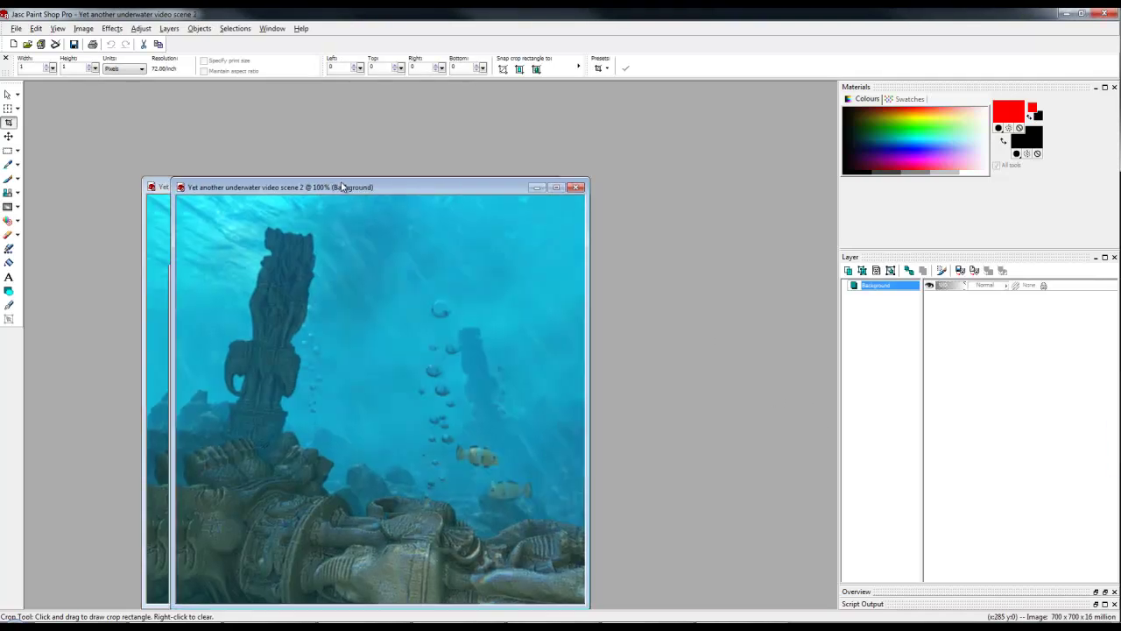
In Paint Shop Pro, paste the scene 2 render as a new layer over scene 1 and set its blend mode to Difference.
drag(341, 187, 503, 152)
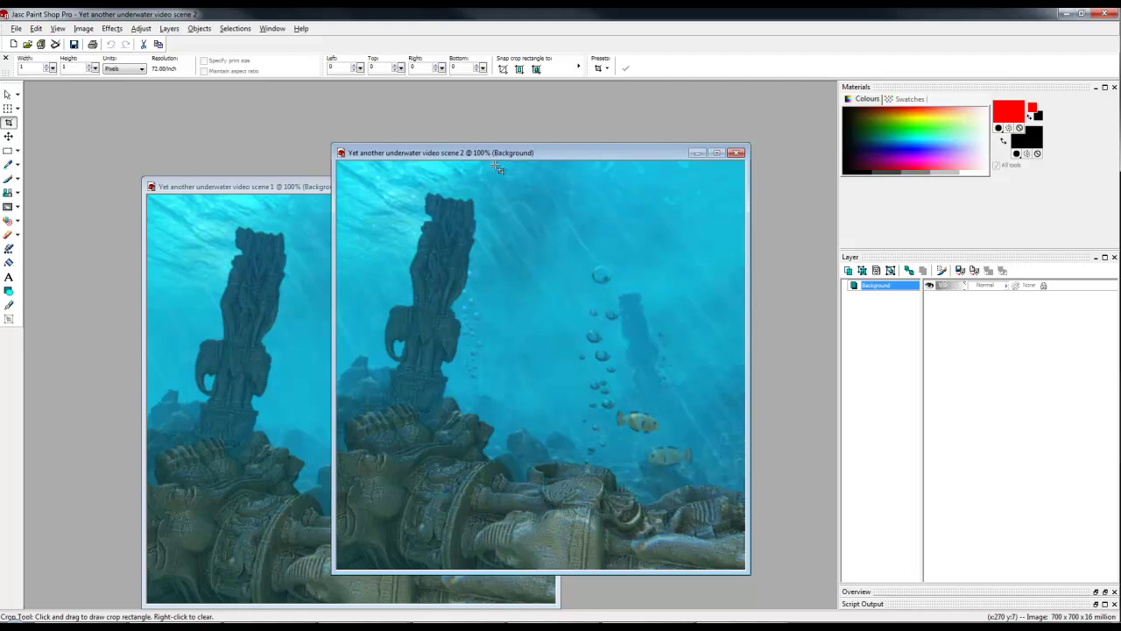
click(266, 187)
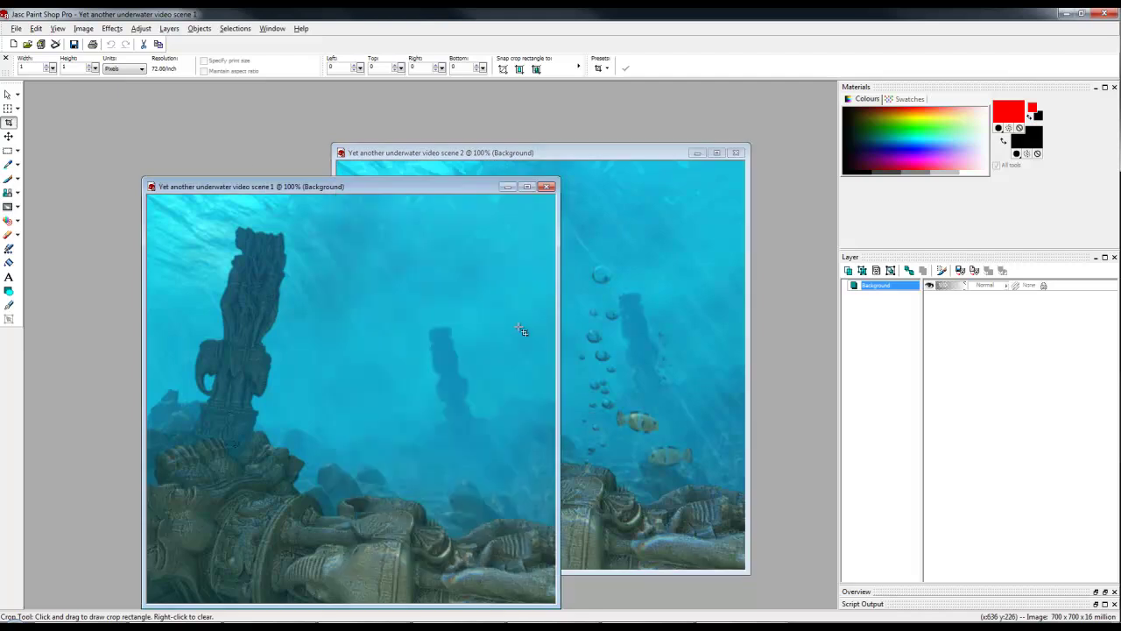
key(ctrl+l)
click(986, 287)
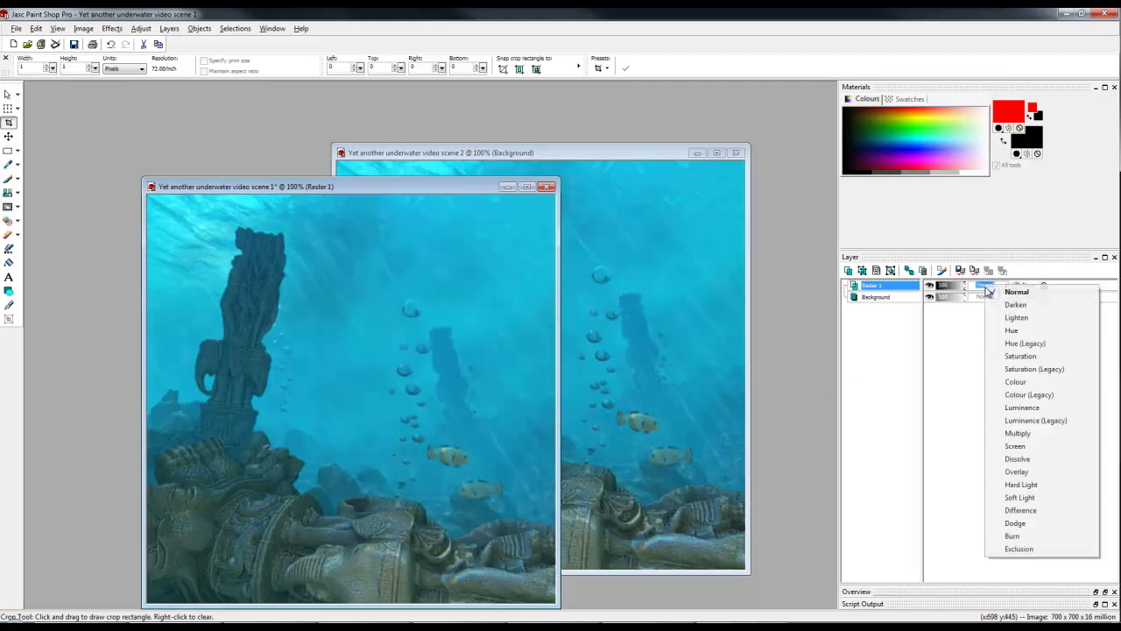
click(1019, 510)
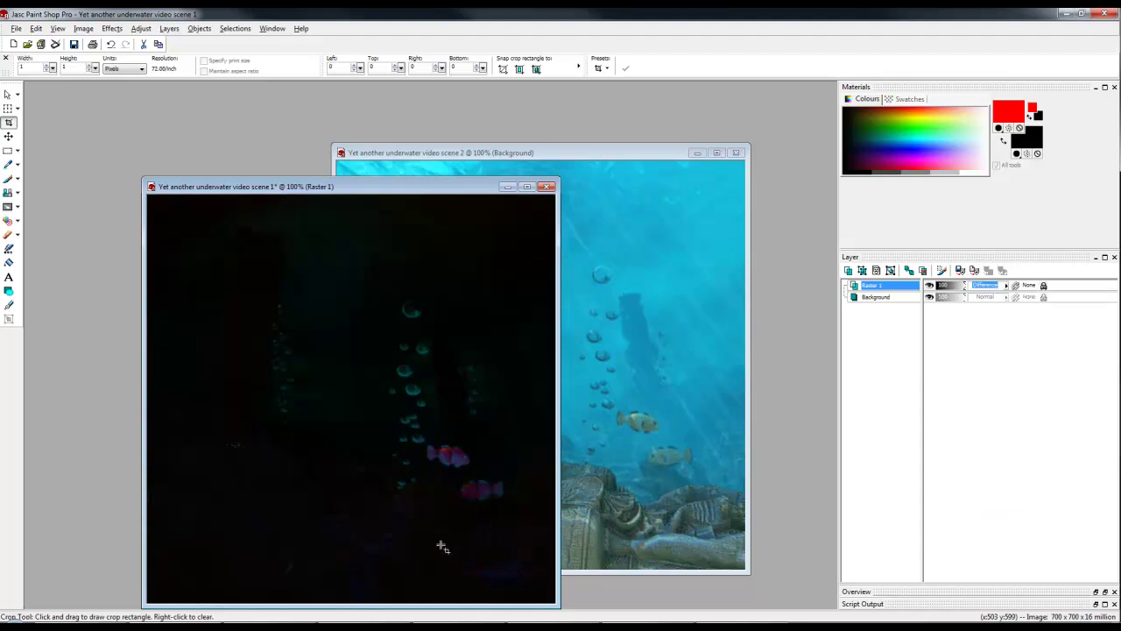
Reposition the scene 1 image window and flatten all its layers into a single background.
drag(375, 186, 452, 106)
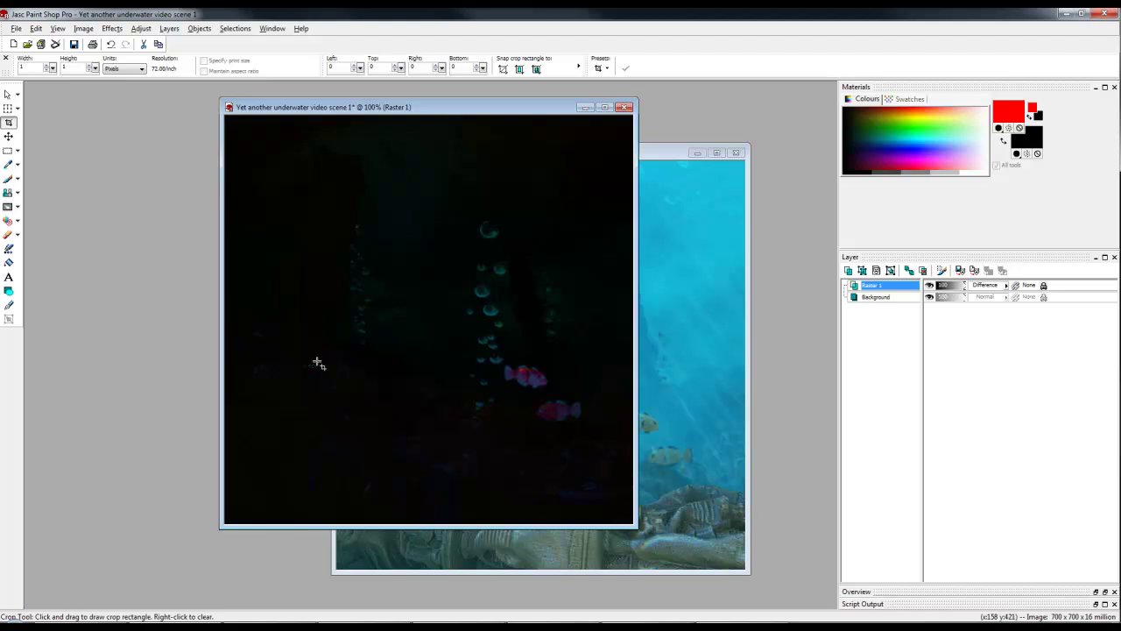
click(169, 29)
mouse_move(240, 210)
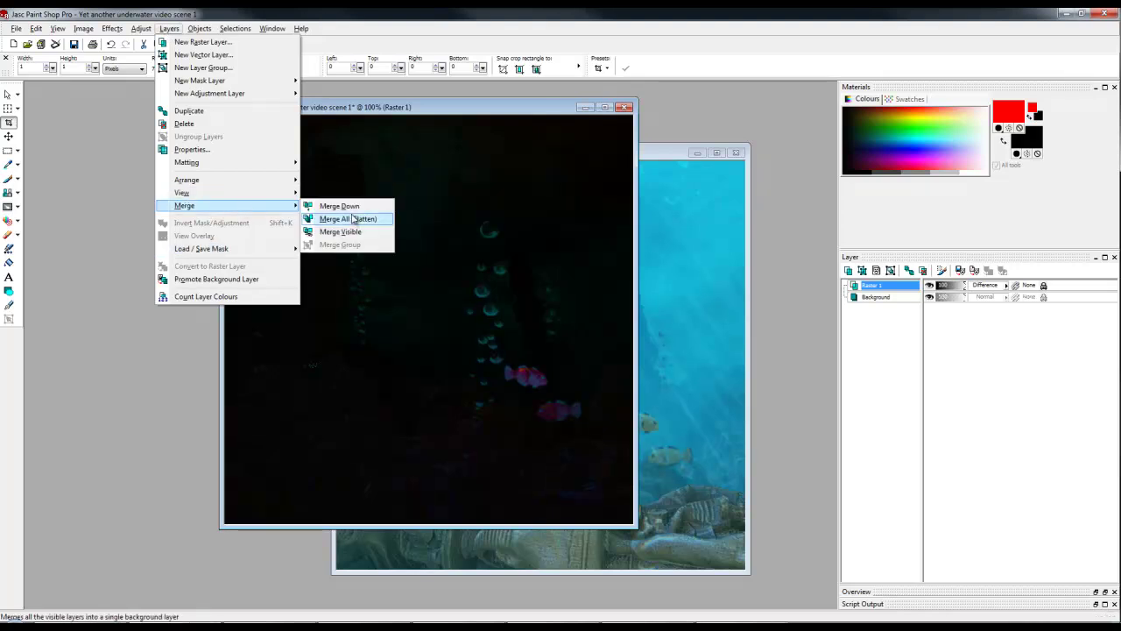
click(354, 220)
Adjust the flattened difference image's colours and contrast to exaggerate the differences between the two renders.
click(141, 28)
mouse_move(167, 44)
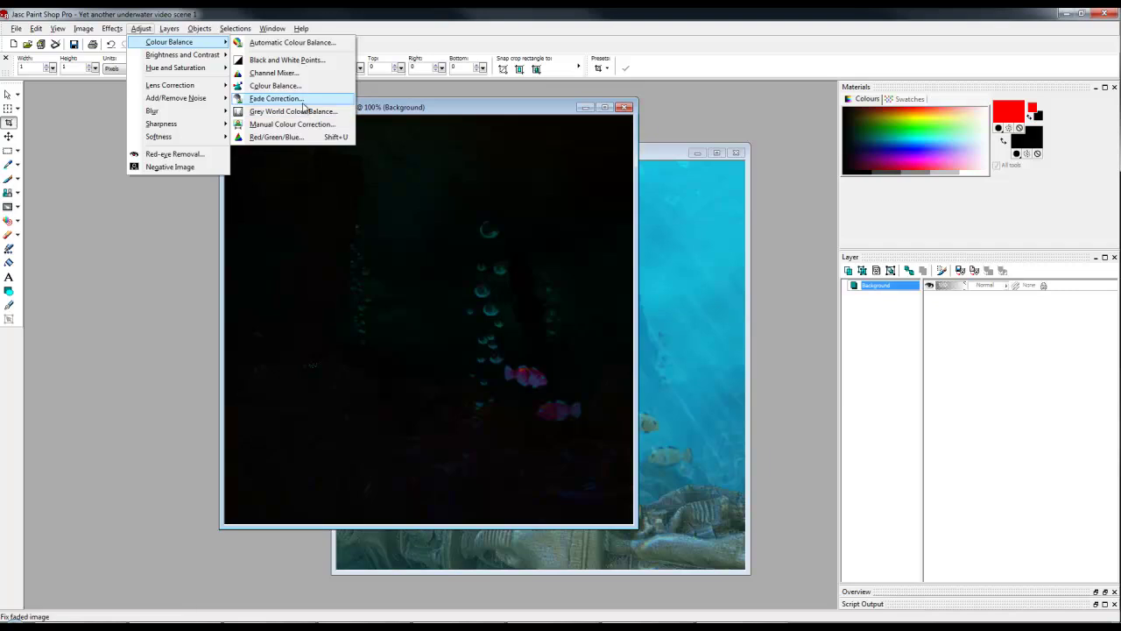
click(518, 375)
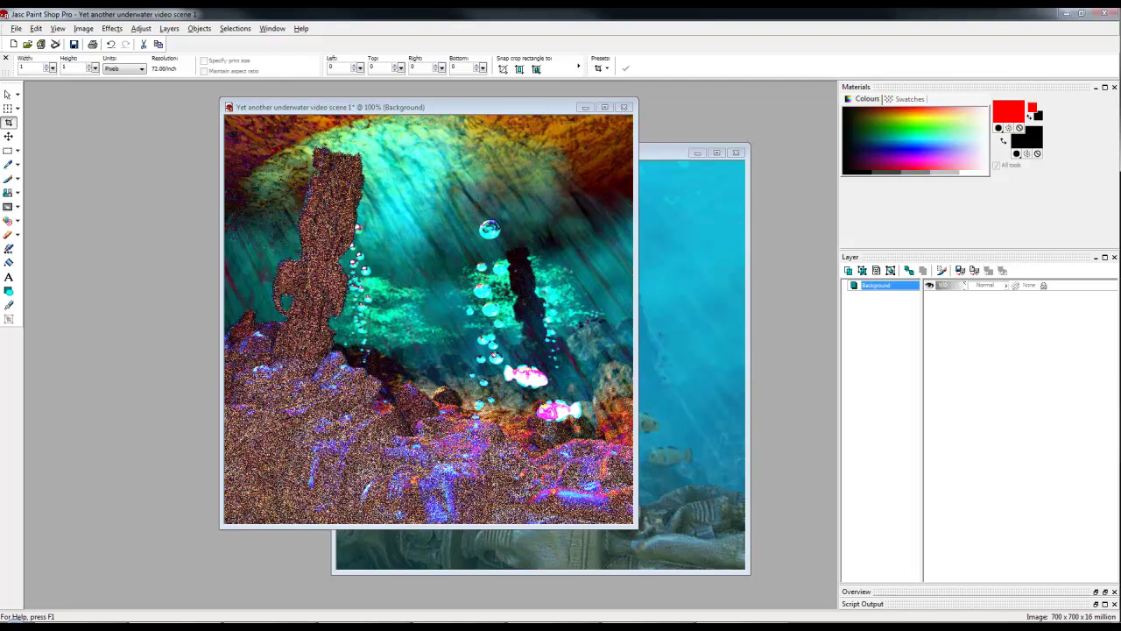
Close the scene 1 image without saving its changes and move the scene 2 image window to the middle of the workspace.
click(622, 107)
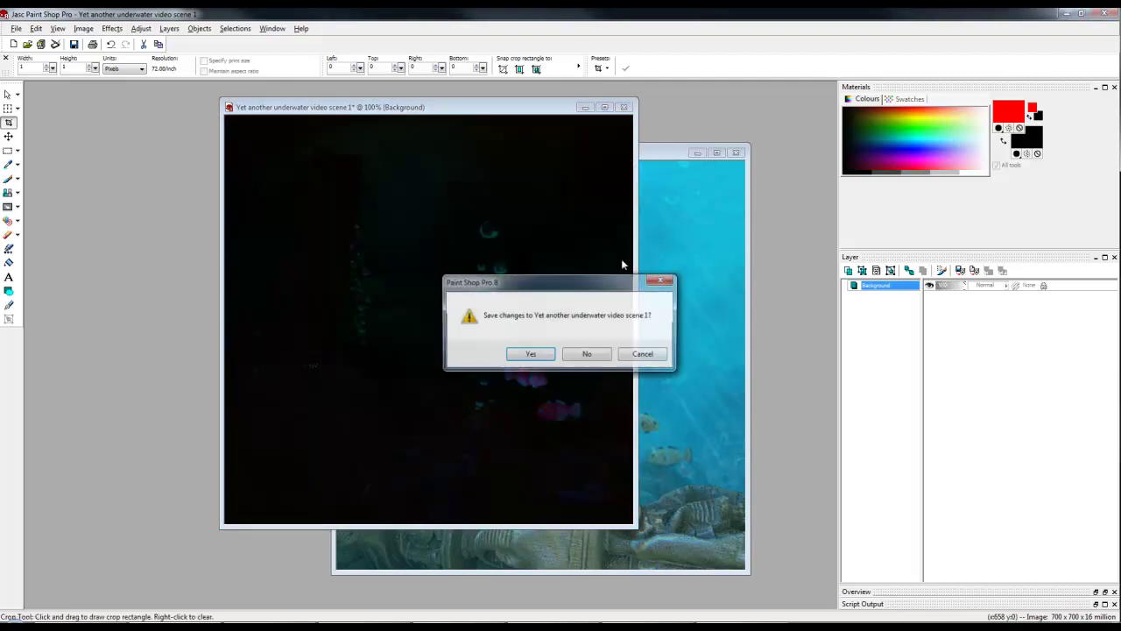
click(587, 353)
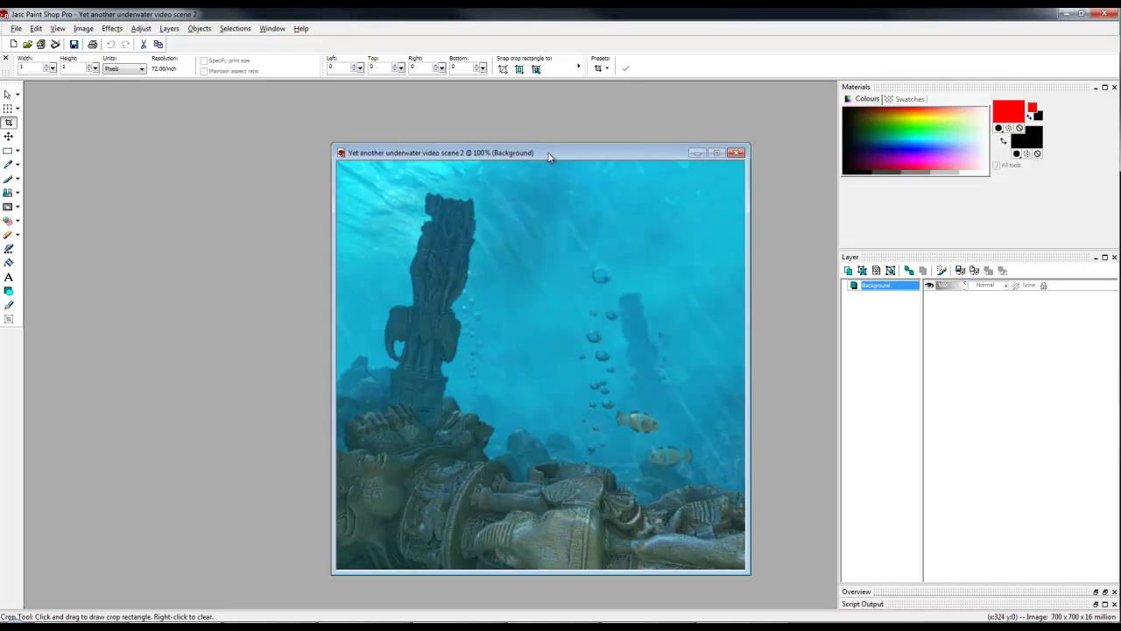
drag(549, 157, 500, 122)
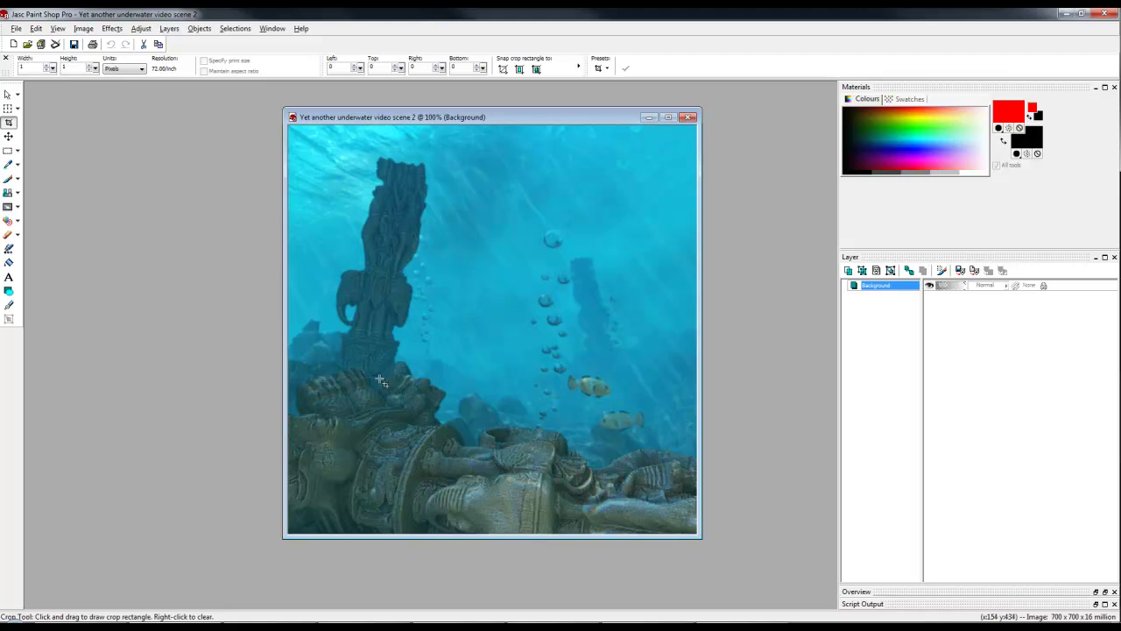
With the Clone Brush, paint out the isolated black pixels on the tall pillar's base in scene 2.
scroll(383, 380, up, 3)
scroll(253, 304, up, 2)
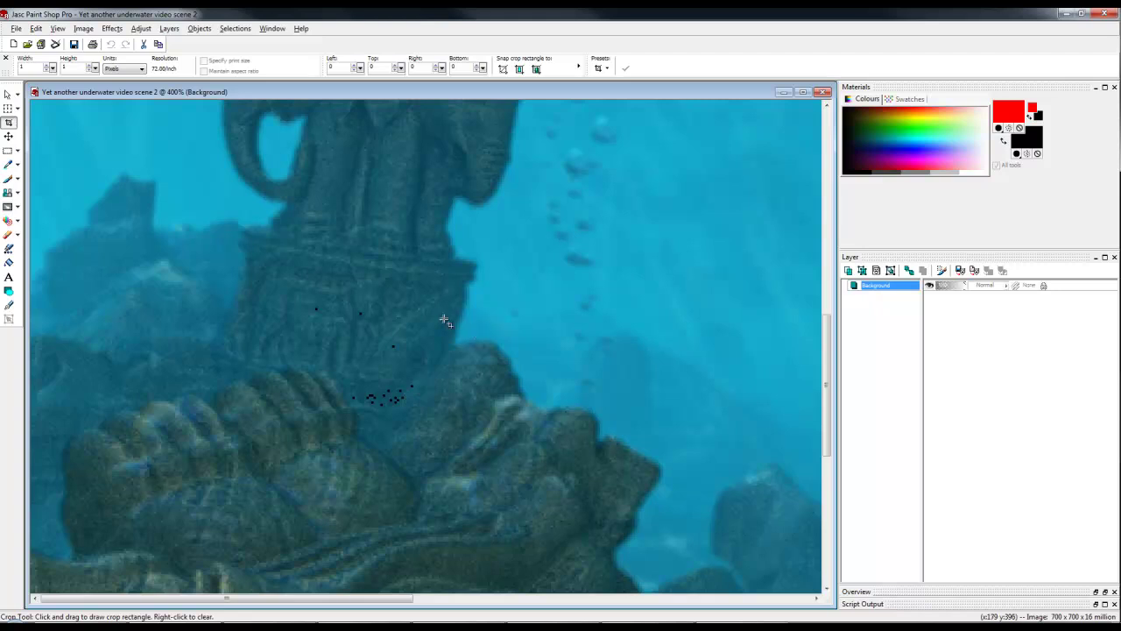
click(8, 192)
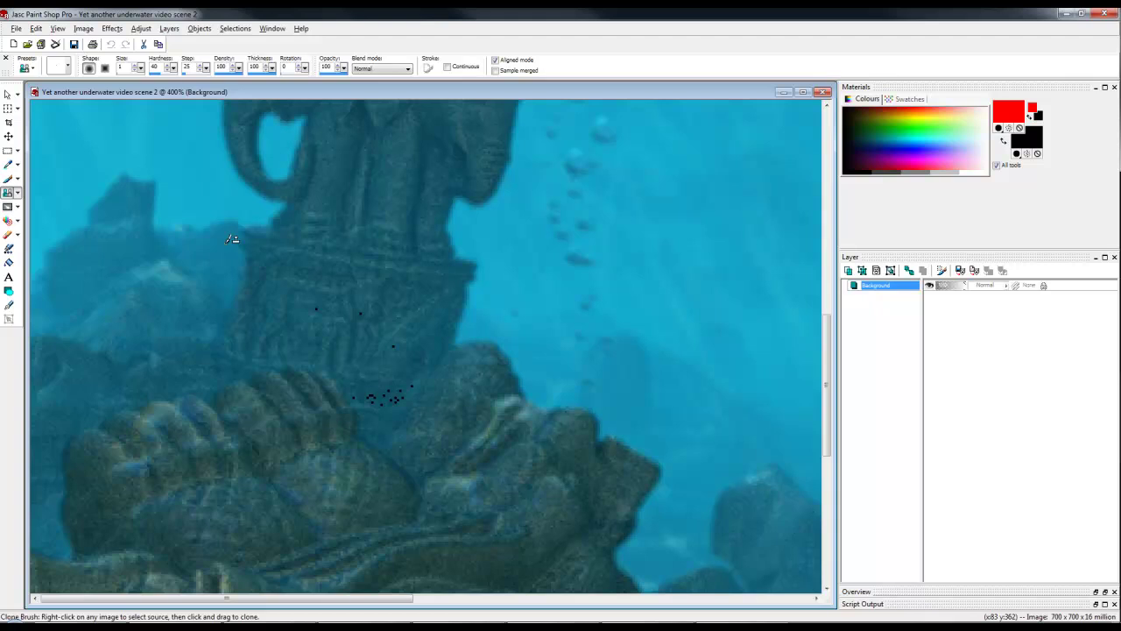
scroll(319, 347, up, 5)
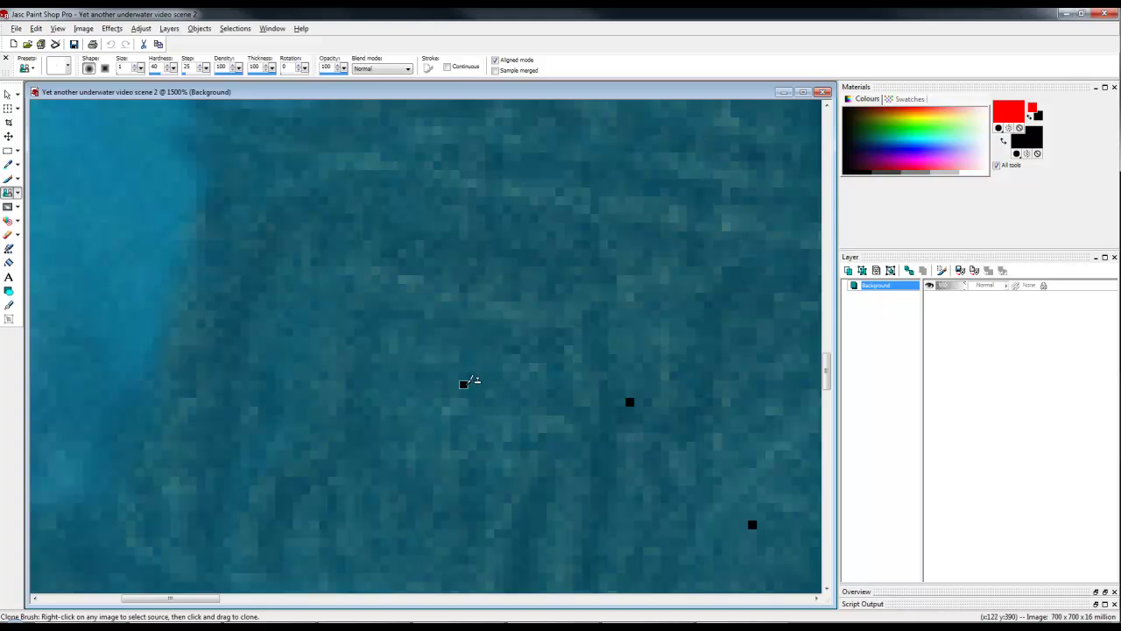
click(471, 380)
scroll(648, 429, down, 1)
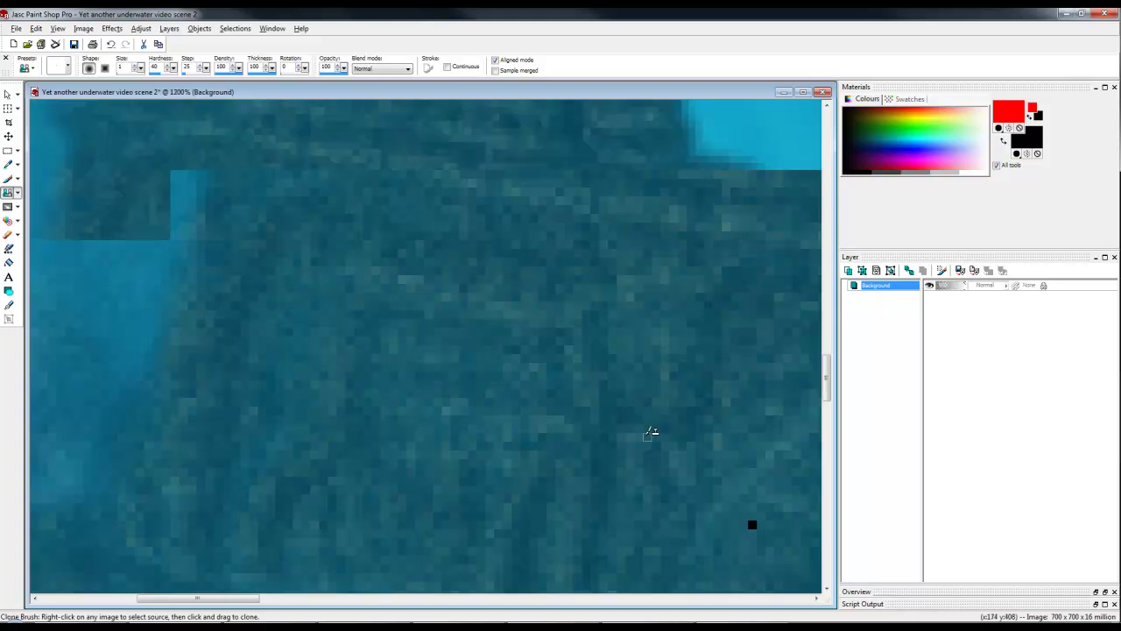
Clone out the cluster of black pixels between the pillar base and the fallen statue's head.
scroll(538, 430, down, 3)
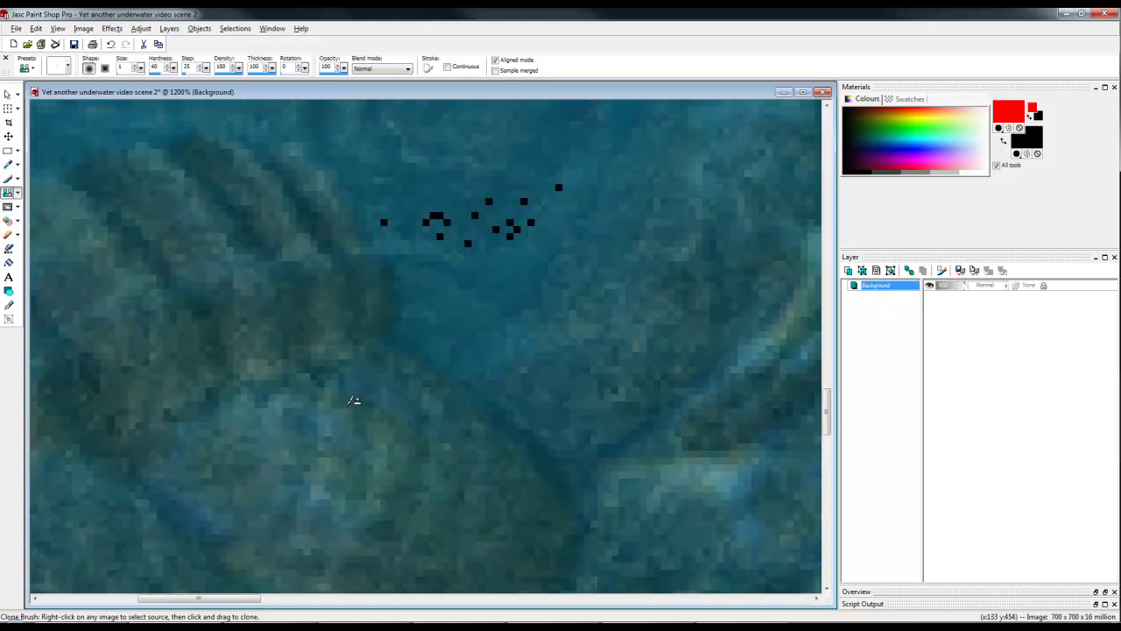
click(385, 221)
click(426, 221)
click(437, 214)
click(446, 222)
click(441, 237)
click(469, 243)
click(475, 215)
click(488, 201)
click(495, 228)
click(517, 228)
click(510, 237)
click(531, 223)
click(527, 202)
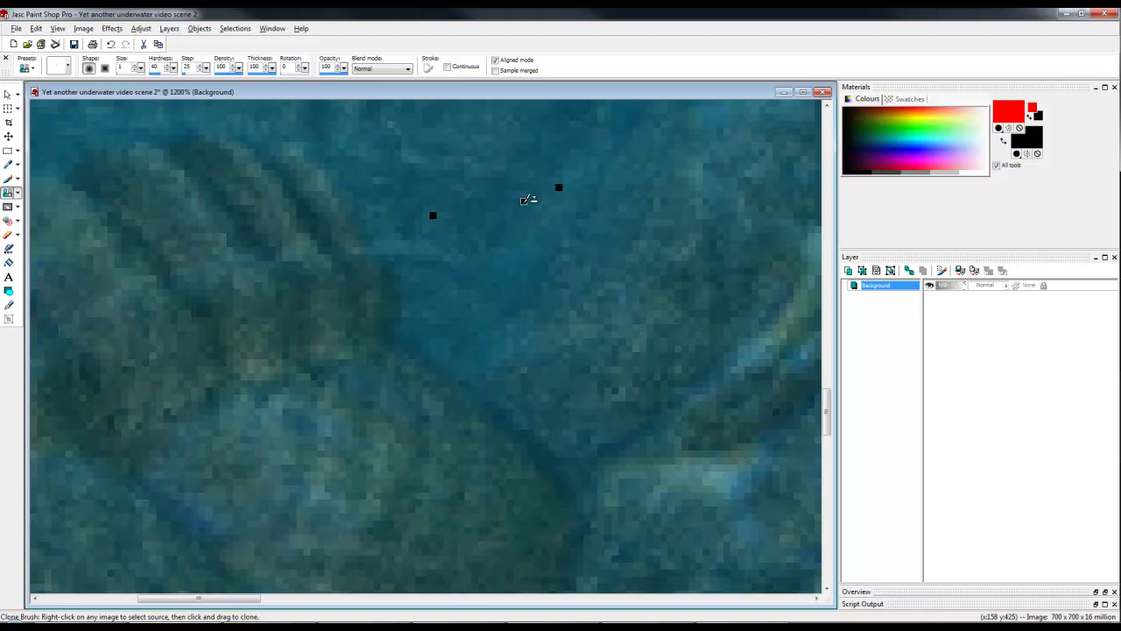
click(562, 186)
Show the whole retouched scene 2 image and reposition its window in the workspace.
scroll(432, 213, down, 6)
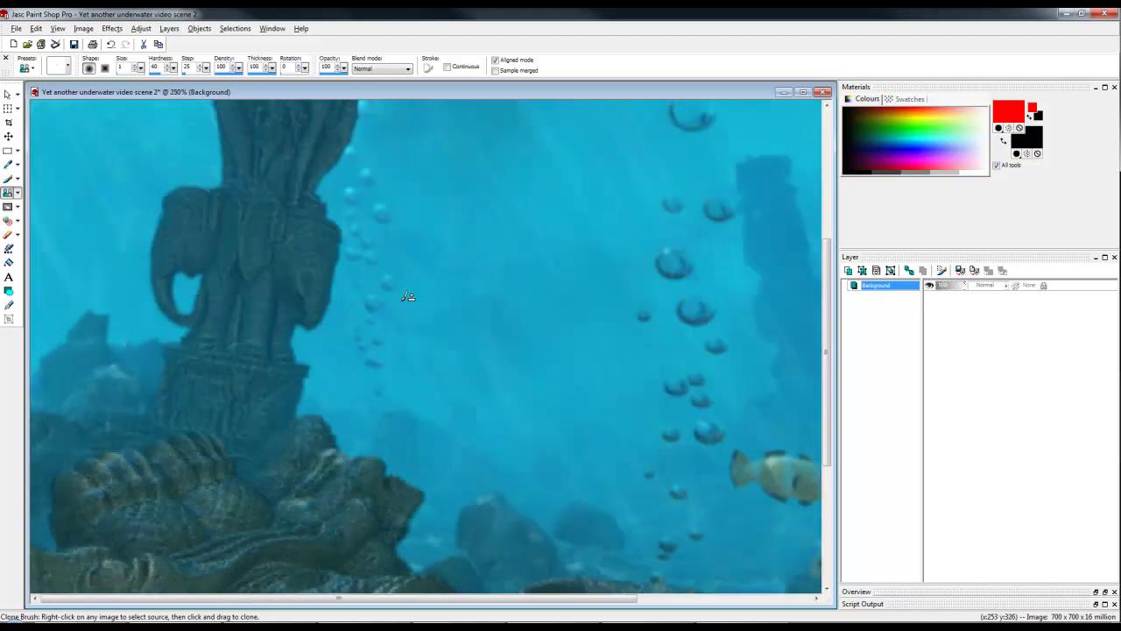
scroll(408, 296, down, 3)
drag(270, 98, 512, 97)
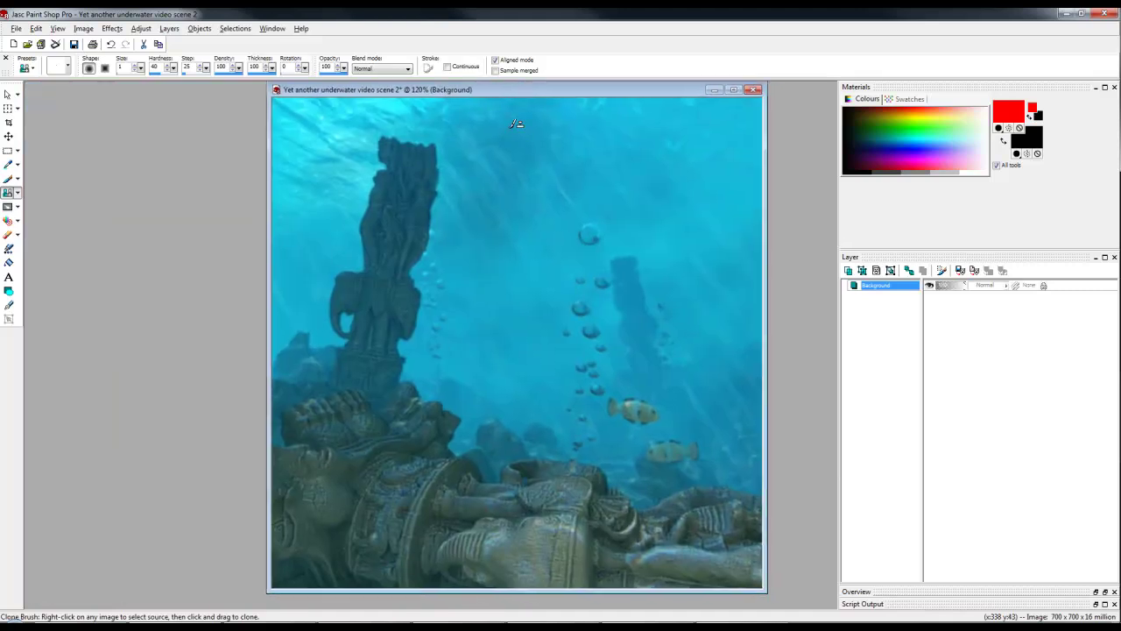
drag(492, 90, 490, 94)
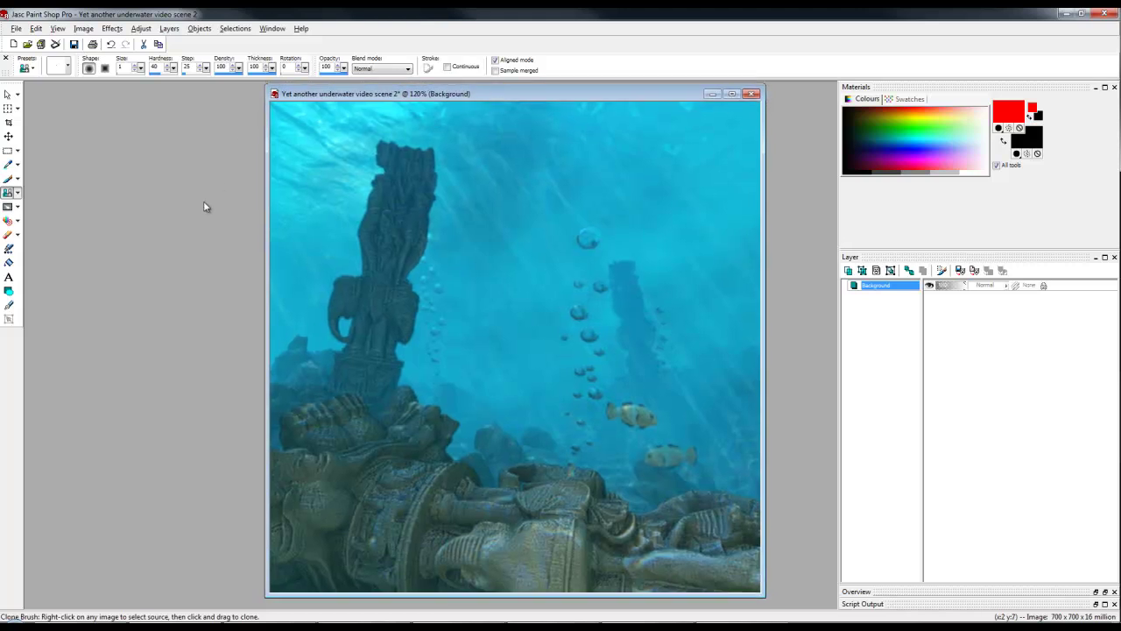